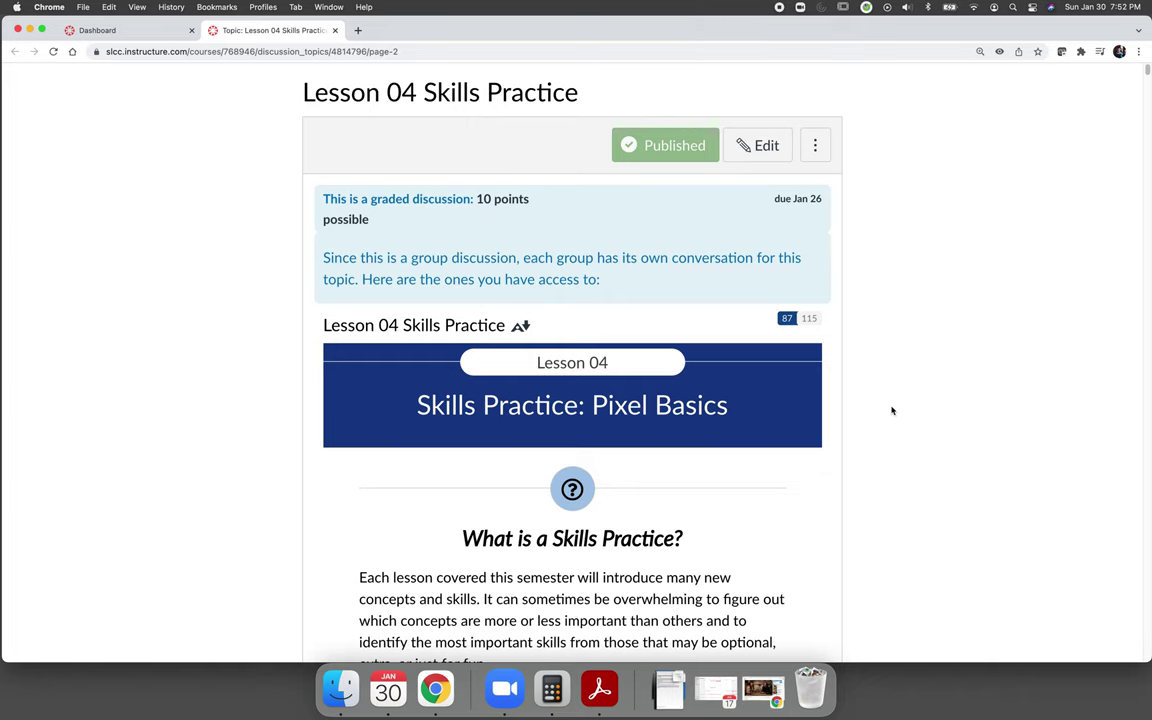
# Step: Scroll down through the Lesson 04 Skills Practice discussion page
pyautogui.scroll(-3, 823, 468)
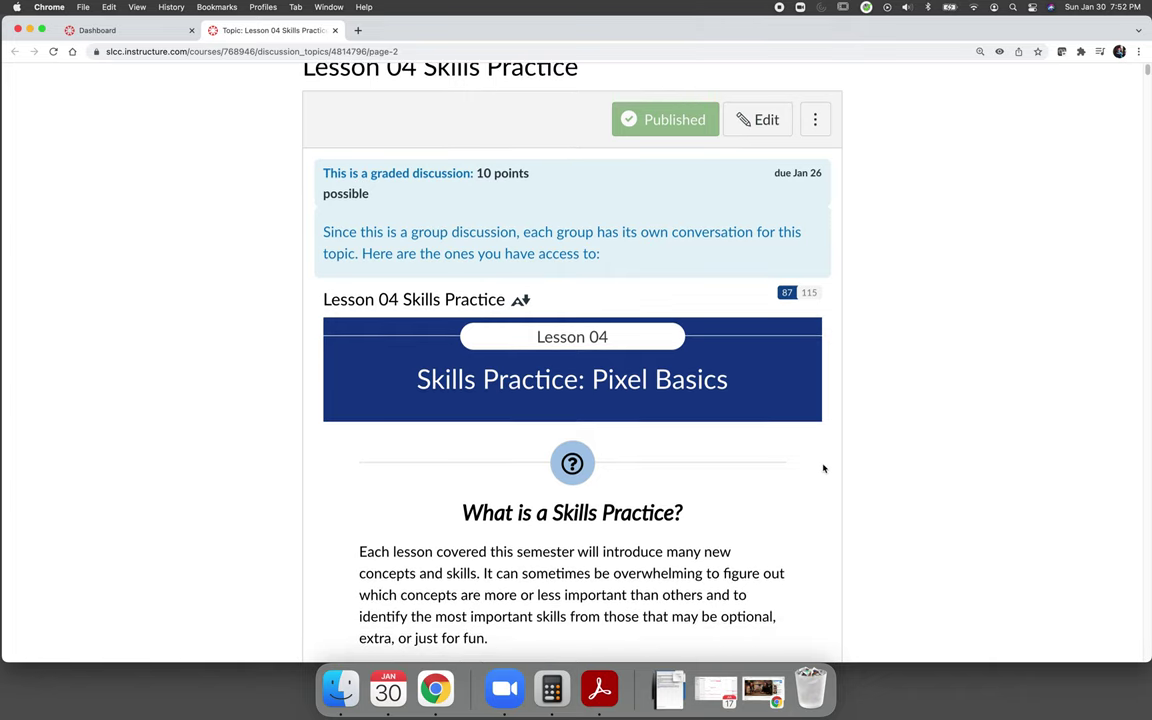
pyautogui.scroll(-5, 823, 468)
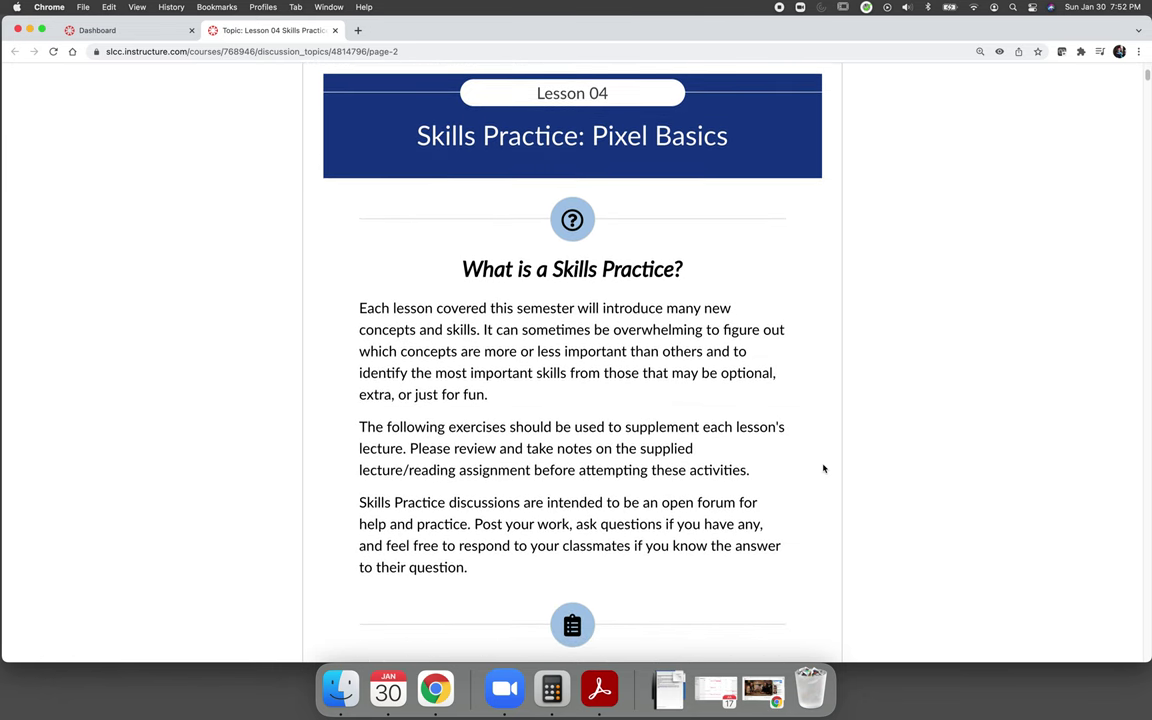
# Step: Go back to the Canvas Dashboard and enter the Photoshop (SPRING 2022) course
pyautogui.click(148, 32)
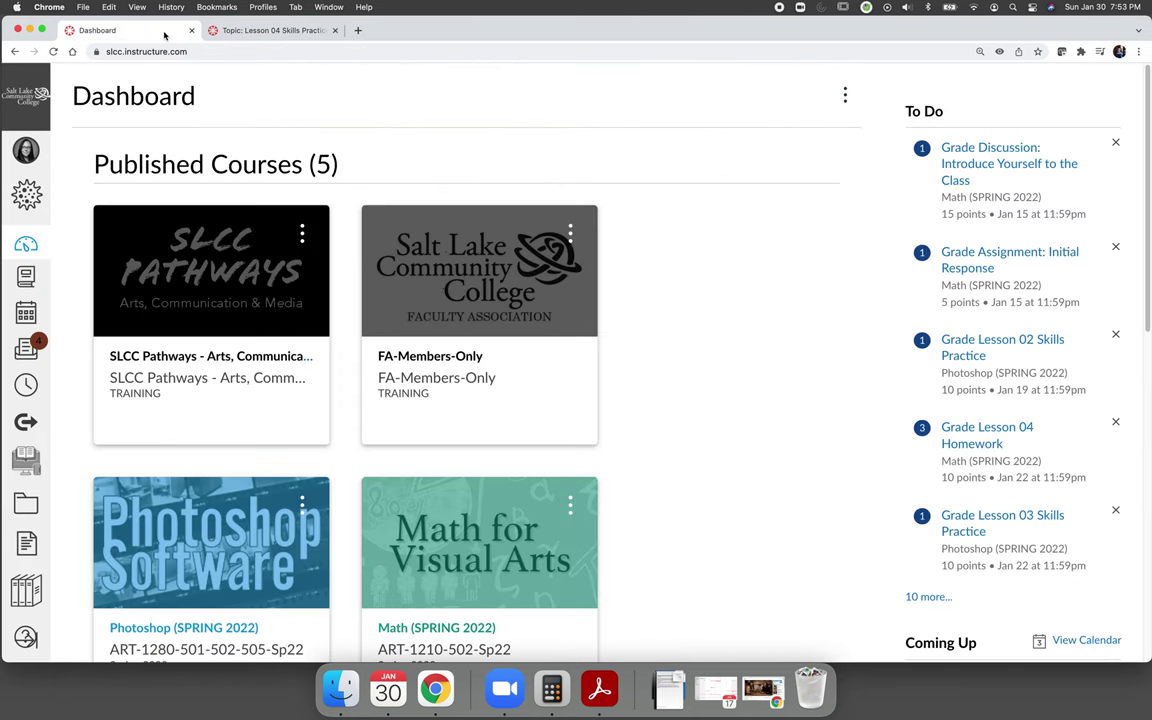
pyautogui.scroll(-2, 400, 460)
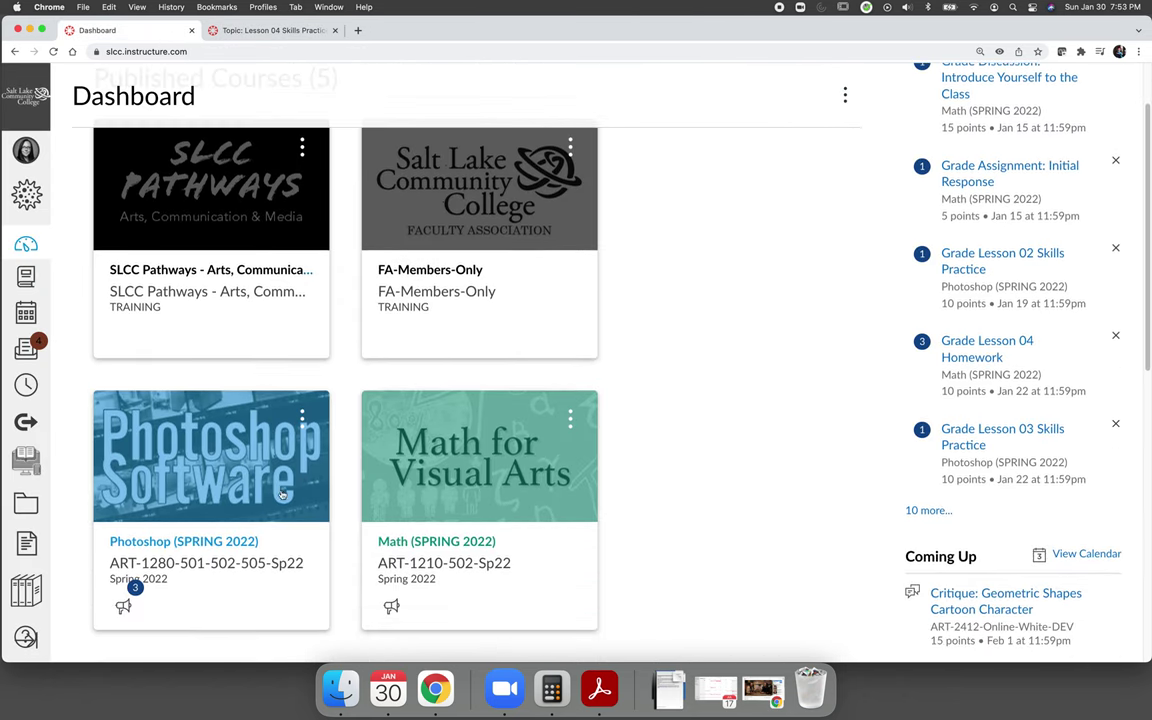
pyautogui.click(230, 543)
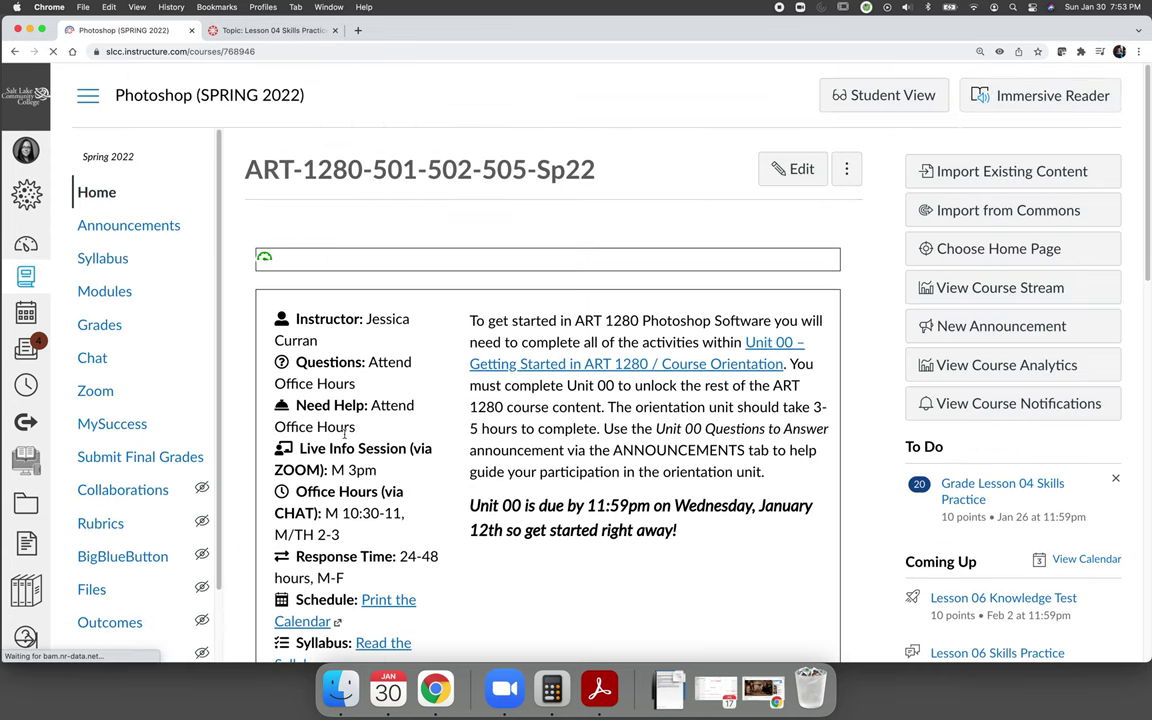
# Step: Open Lesson 04 – Pixel Basics and scroll down to its Reading Assignment
pyautogui.scroll(-5, 344, 434)
pyautogui.scroll(-7, 344, 434)
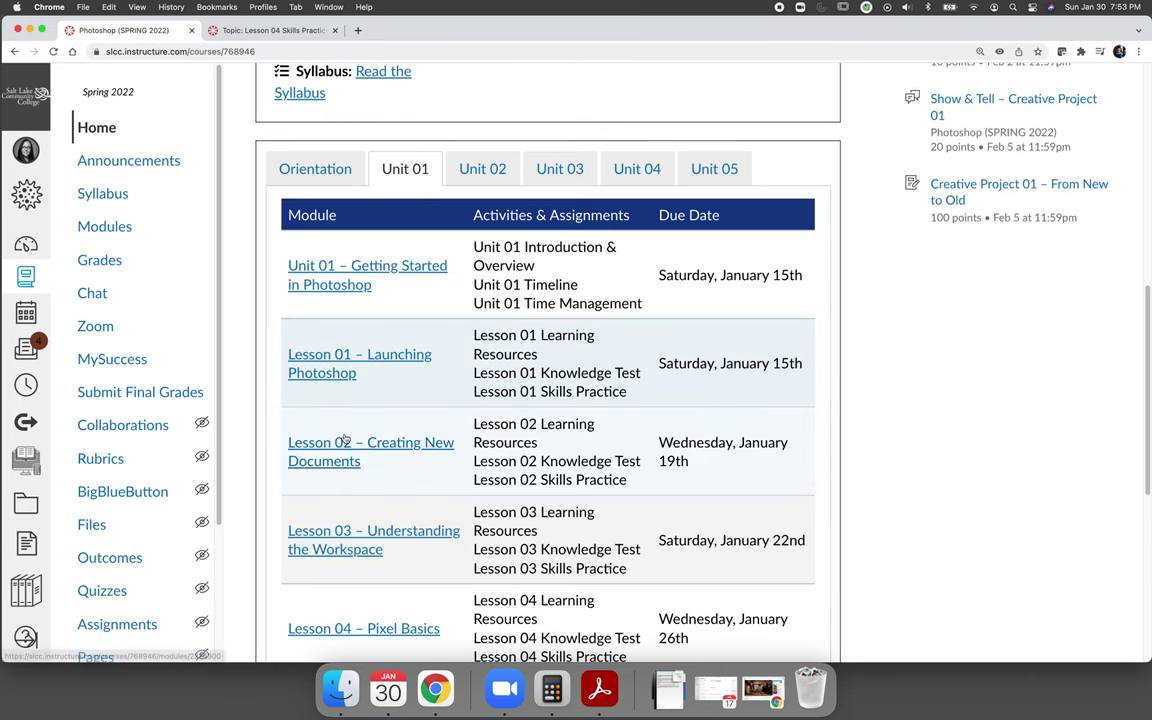
pyautogui.scroll(-3, 344, 440)
pyautogui.click(406, 509)
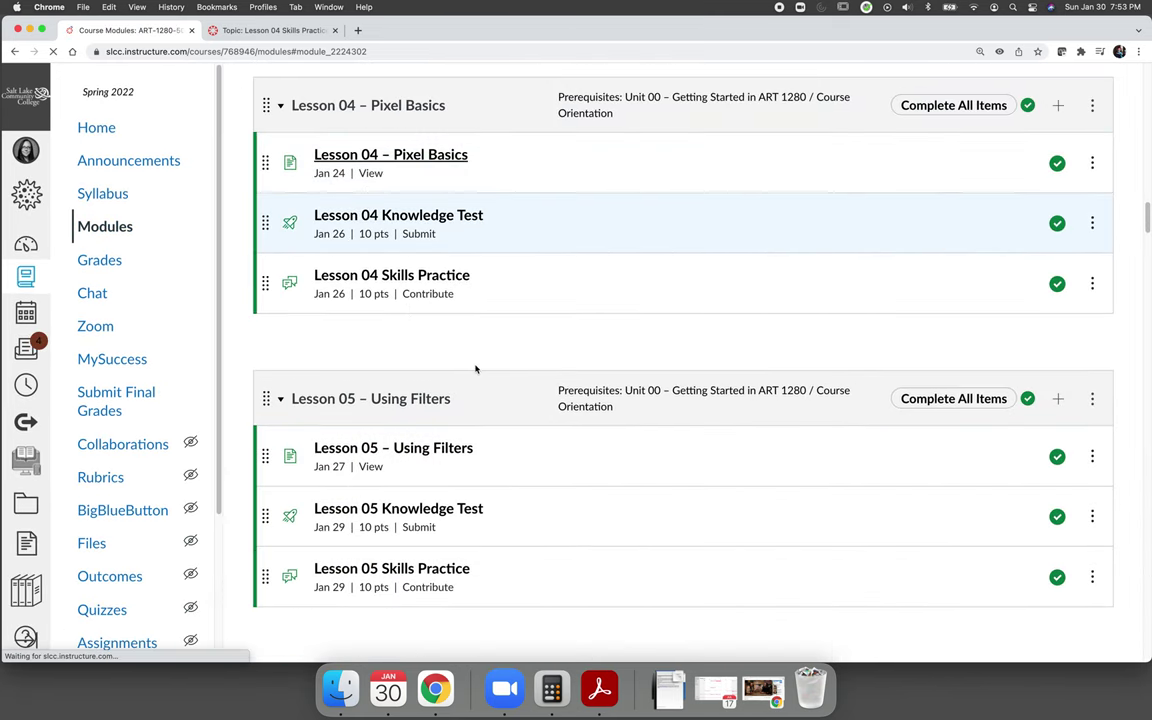
pyautogui.scroll(-2, 480, 448)
pyautogui.scroll(-10, 480, 448)
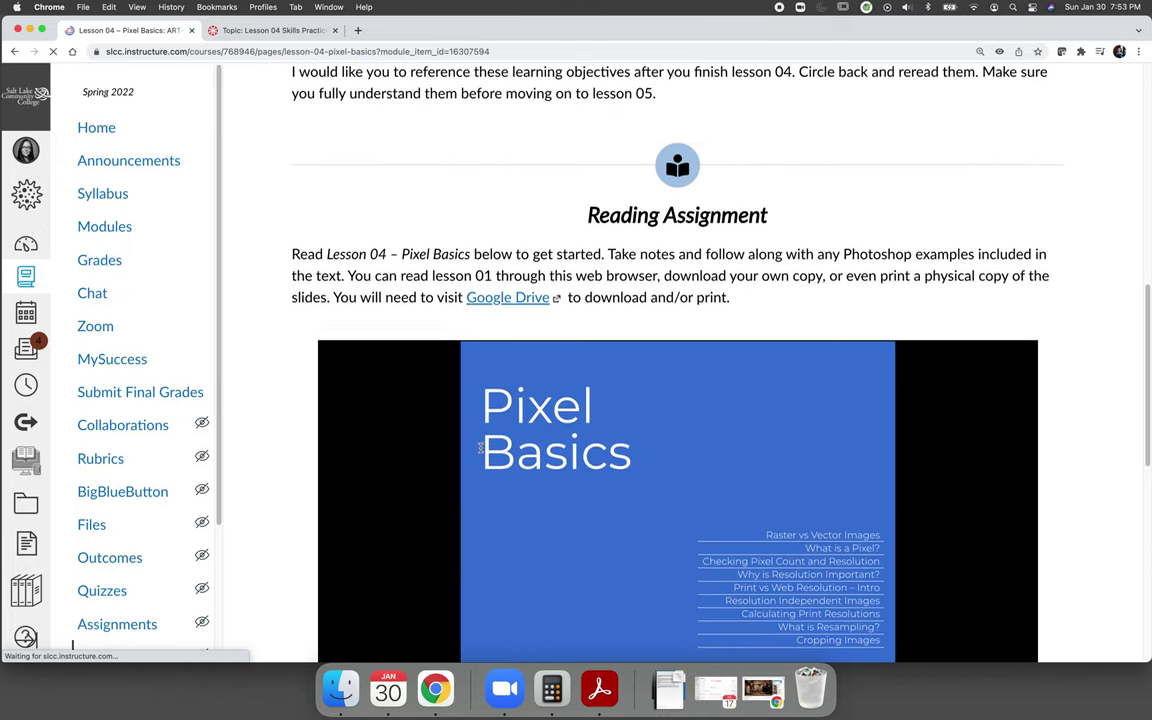
pyautogui.scroll(-4, 480, 448)
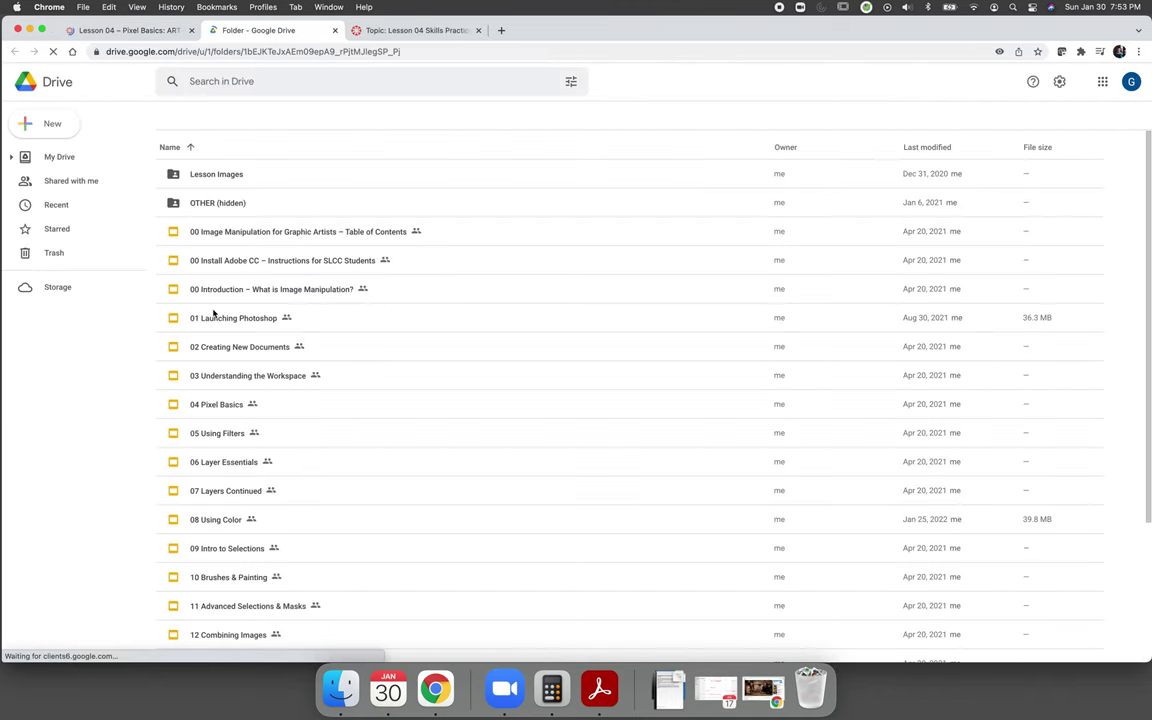
# Step: Open the 04 Pixel Basics slide deck from Drive, then return to the Skills Practice discussion
pyautogui.click(217, 406)
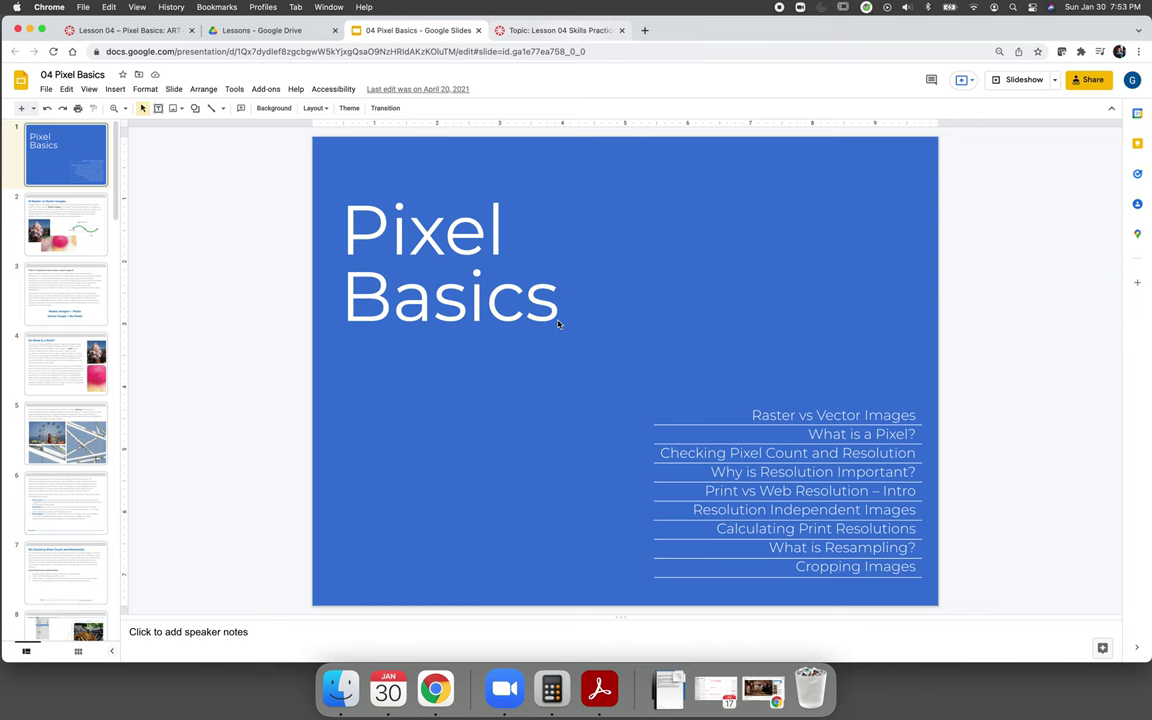
pyautogui.hotkey('ctrl', 'Tab')
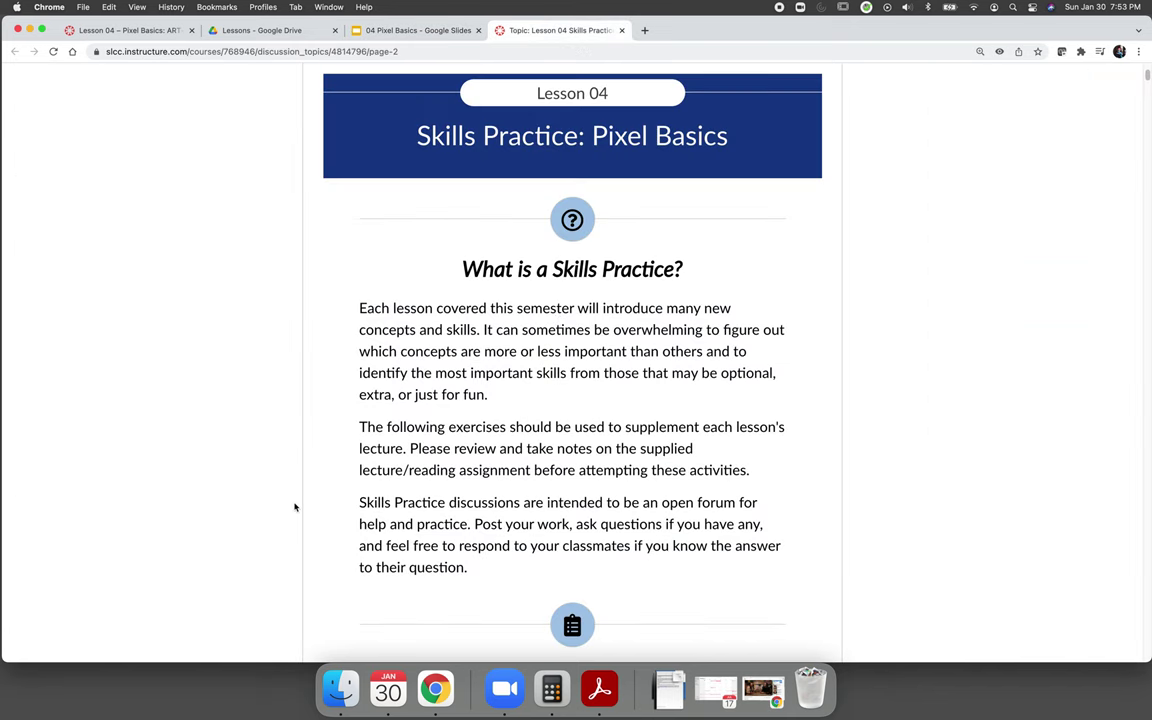
# Step: Scroll to Requirements for This Skills Practice and open a new empty browser tab
pyautogui.scroll(-5, 400, 488)
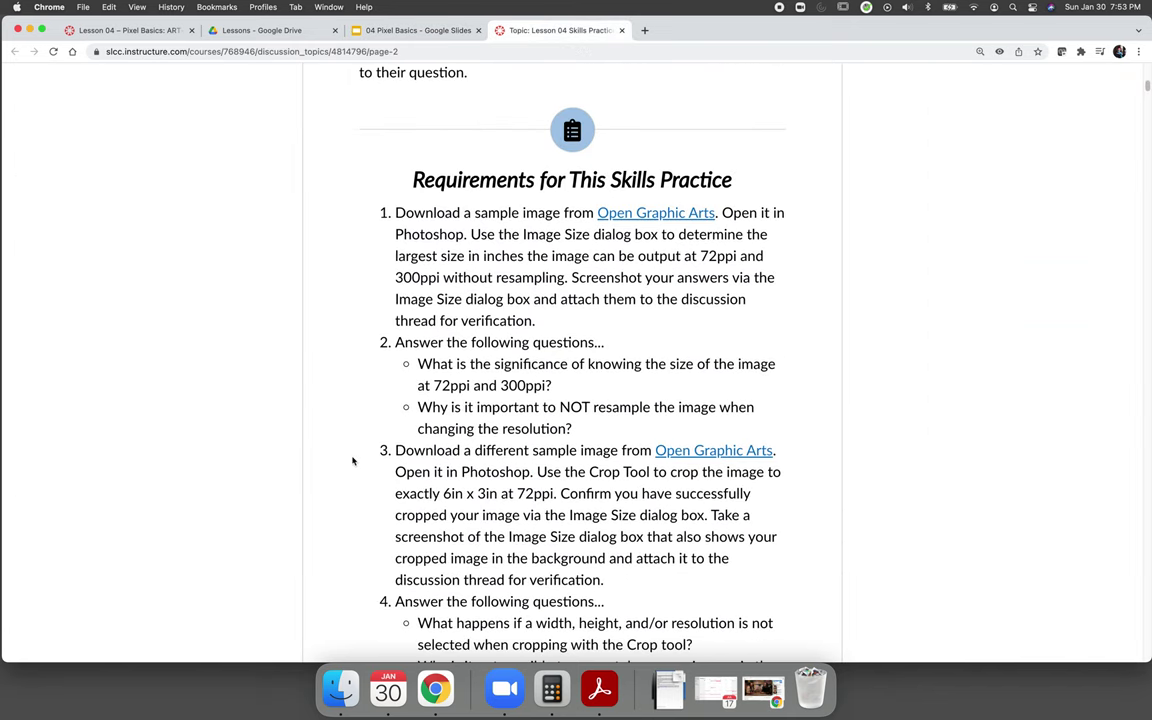
pyautogui.scroll(-1, 347, 453)
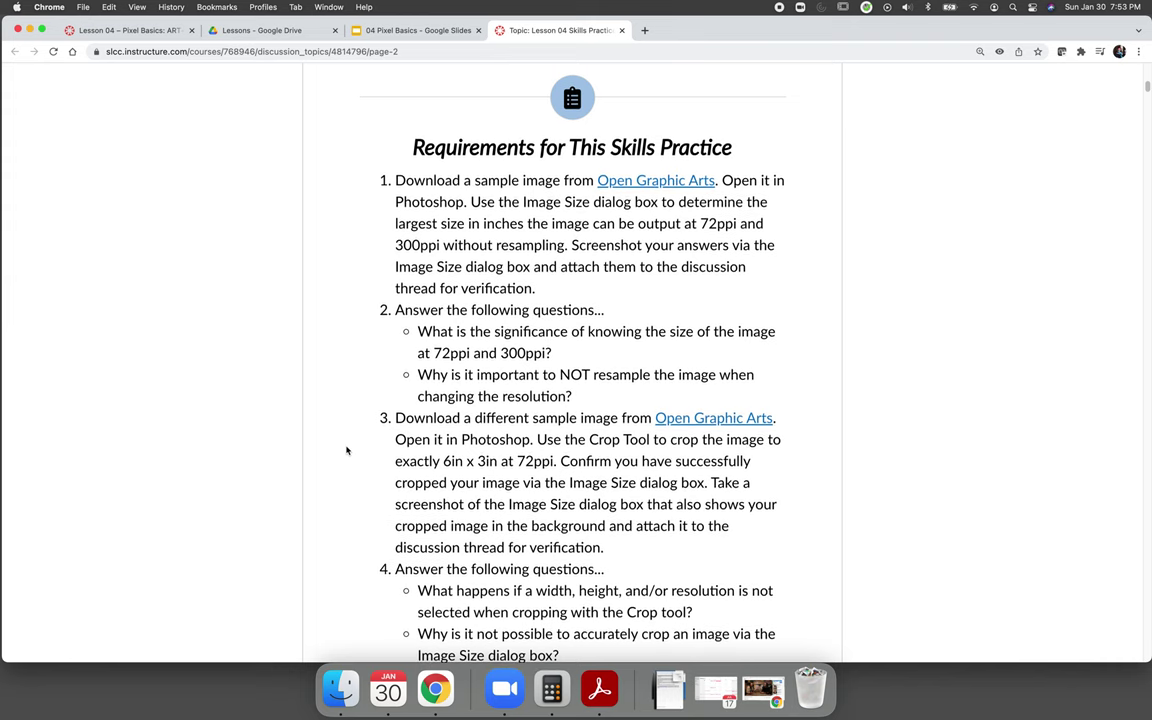
pyautogui.click(644, 30)
# Step: Load opengraphicarts.org and go to its STOCK IMAGES gallery
pyautogui.write('open')
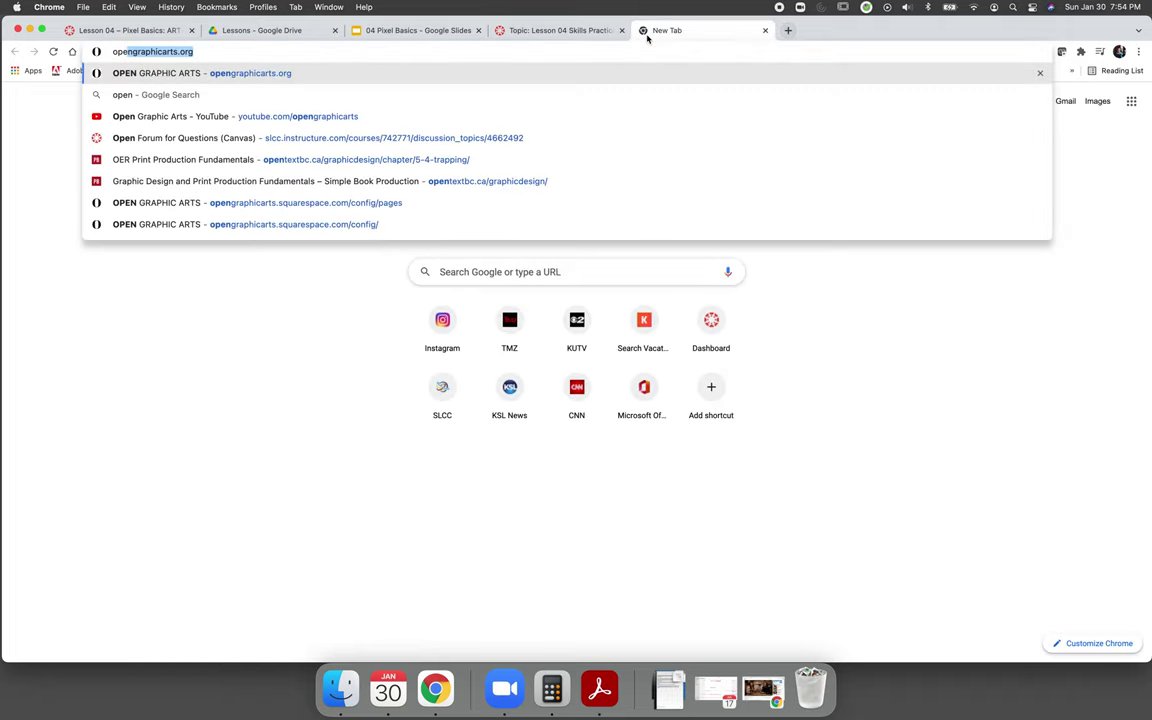
pyautogui.press('Return')
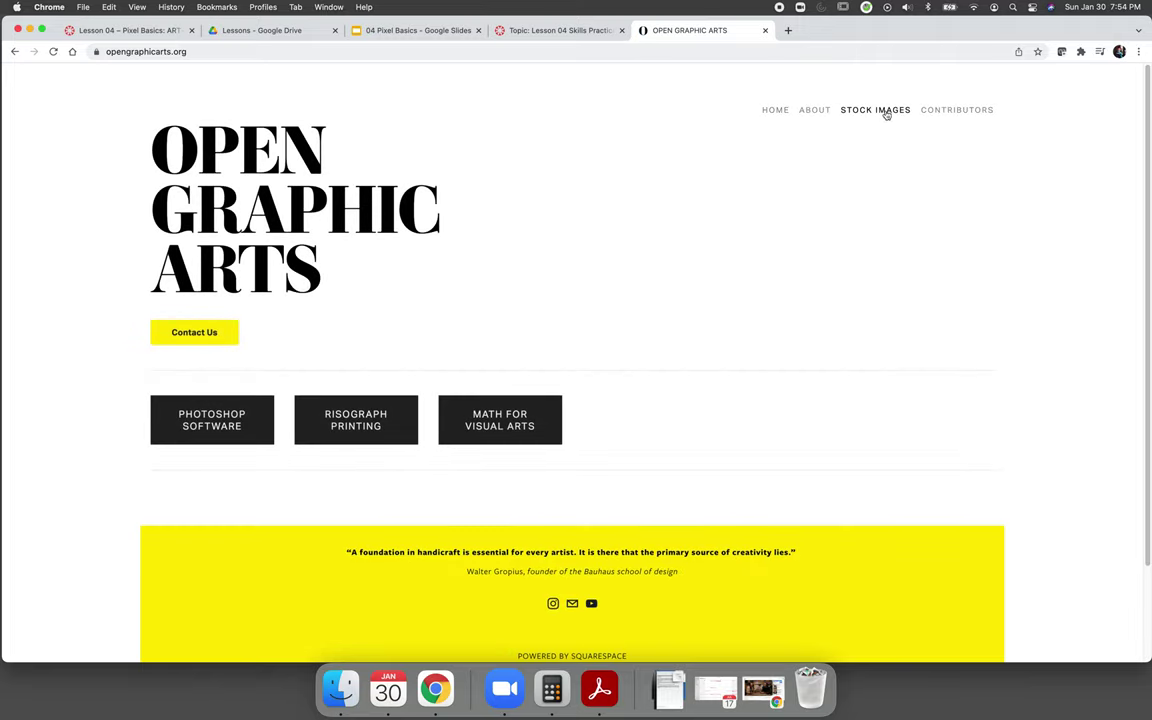
pyautogui.click(882, 110)
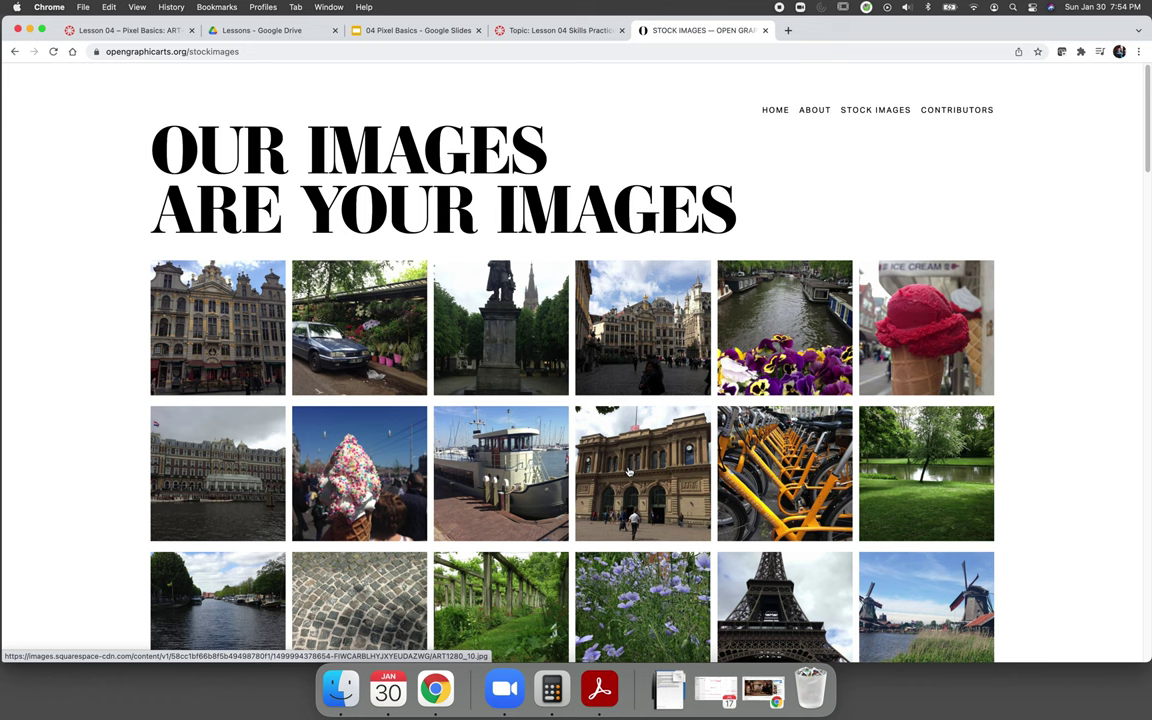
pyautogui.scroll(-1, 628, 472)
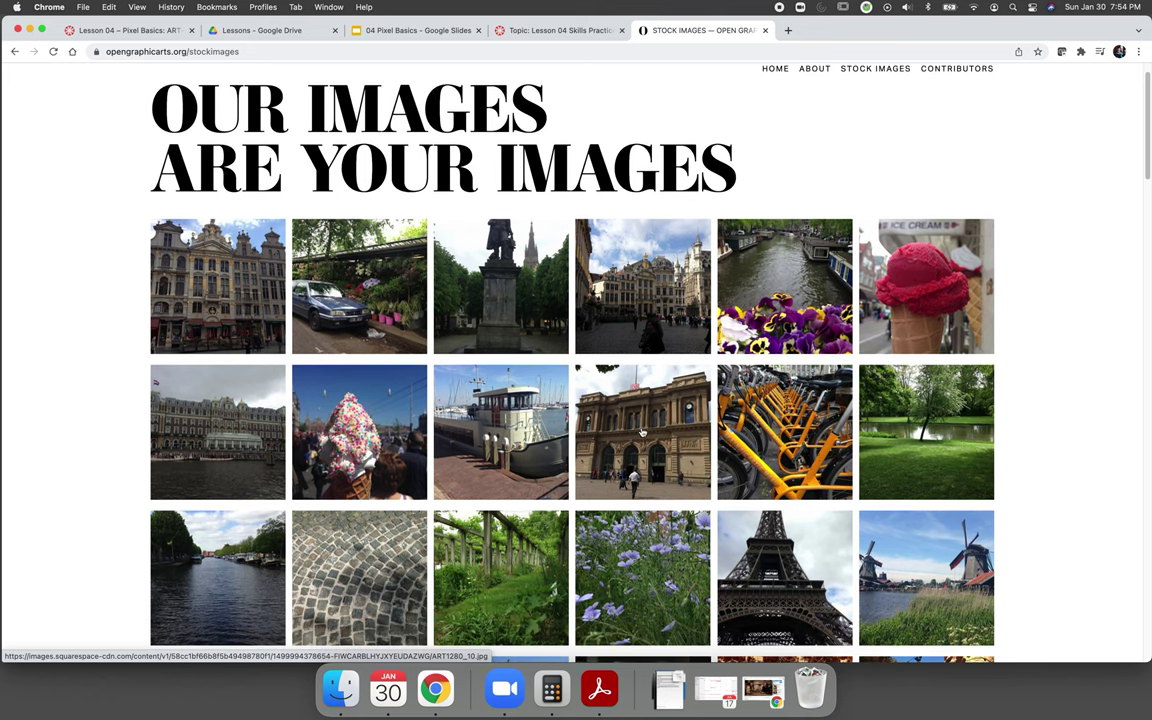
# Step: Save the train station thumbnail to Downloads as ART1280_10_Thumbnail
pyautogui.rightClick(637, 418)
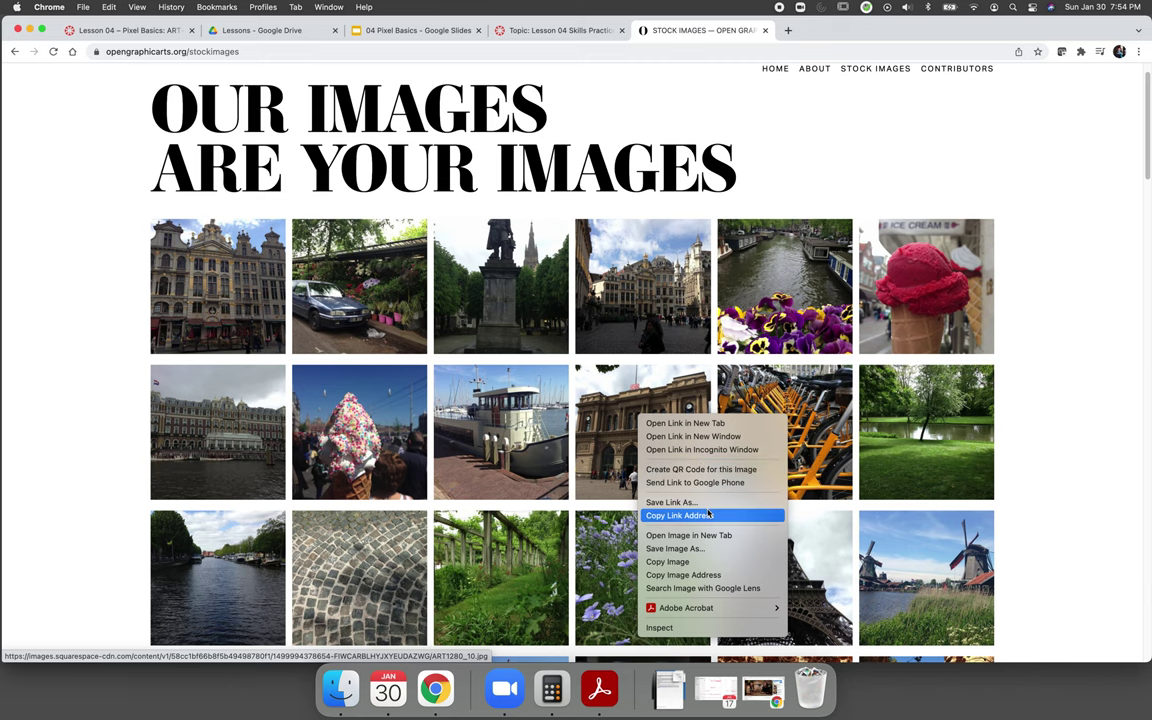
pyautogui.click(699, 548)
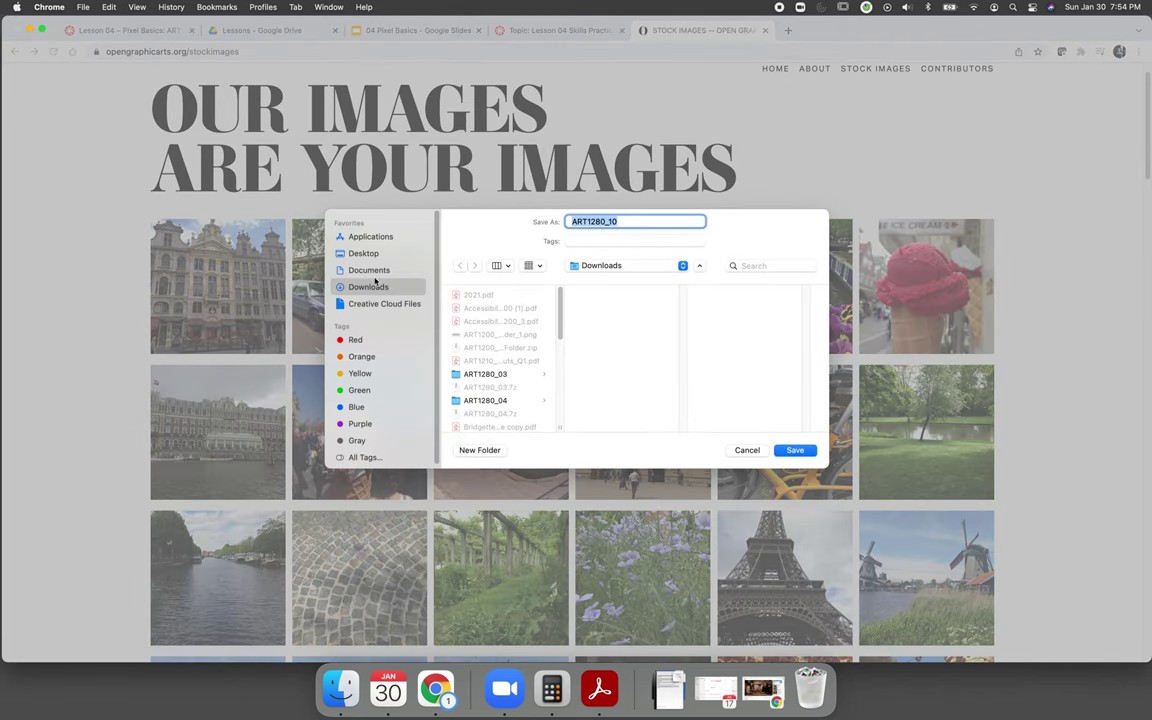
pyautogui.click(617, 223)
pyautogui.write('_Thumbnail')
pyautogui.press('Return')
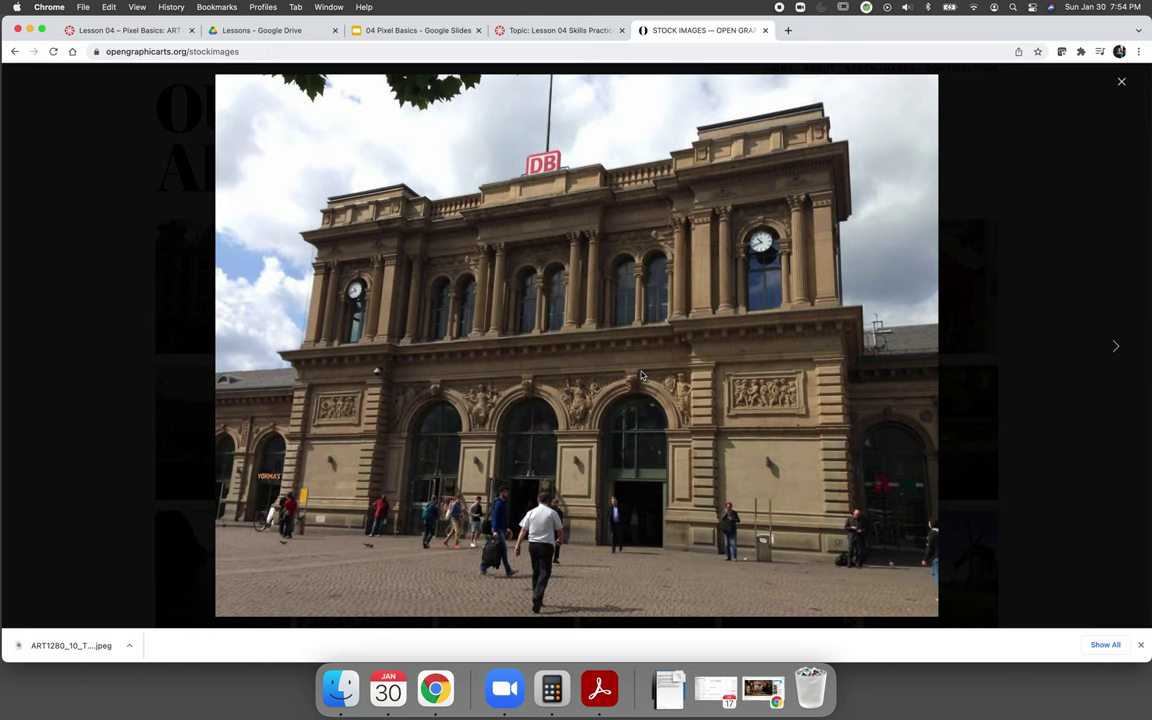
# Step: Save the enlarged station photo to Downloads as ART1280_10.jpeg
pyautogui.rightClick(642, 372)
pyautogui.click(693, 393)
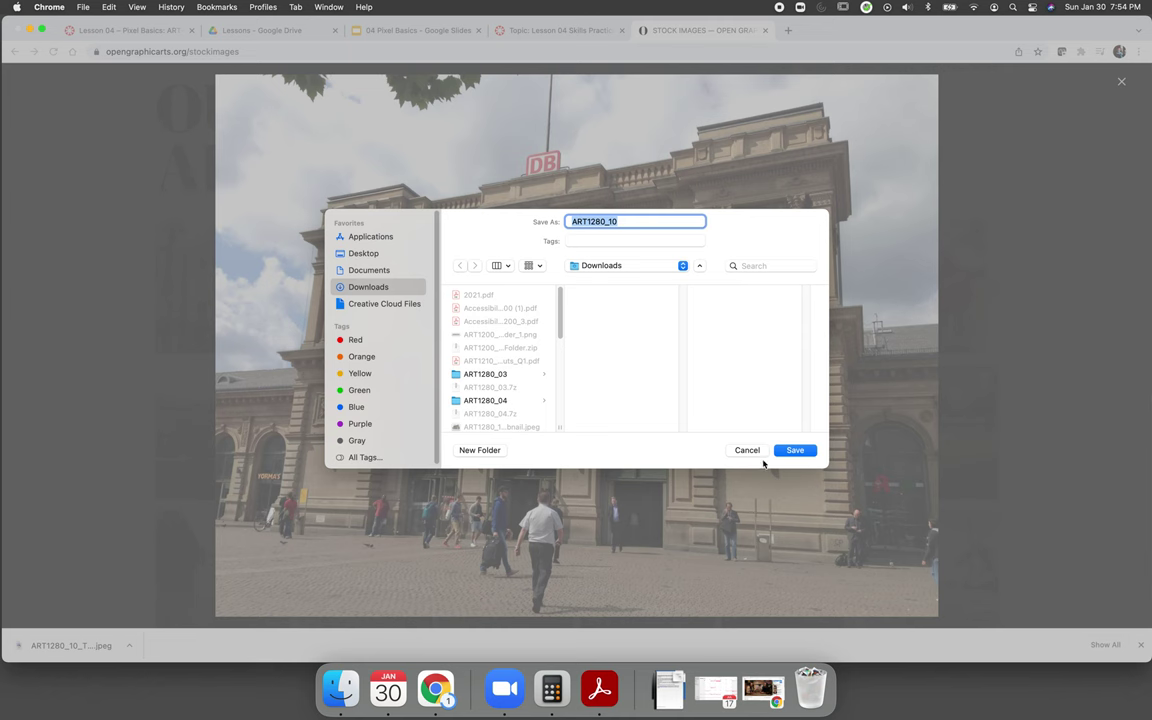
pyautogui.click(800, 450)
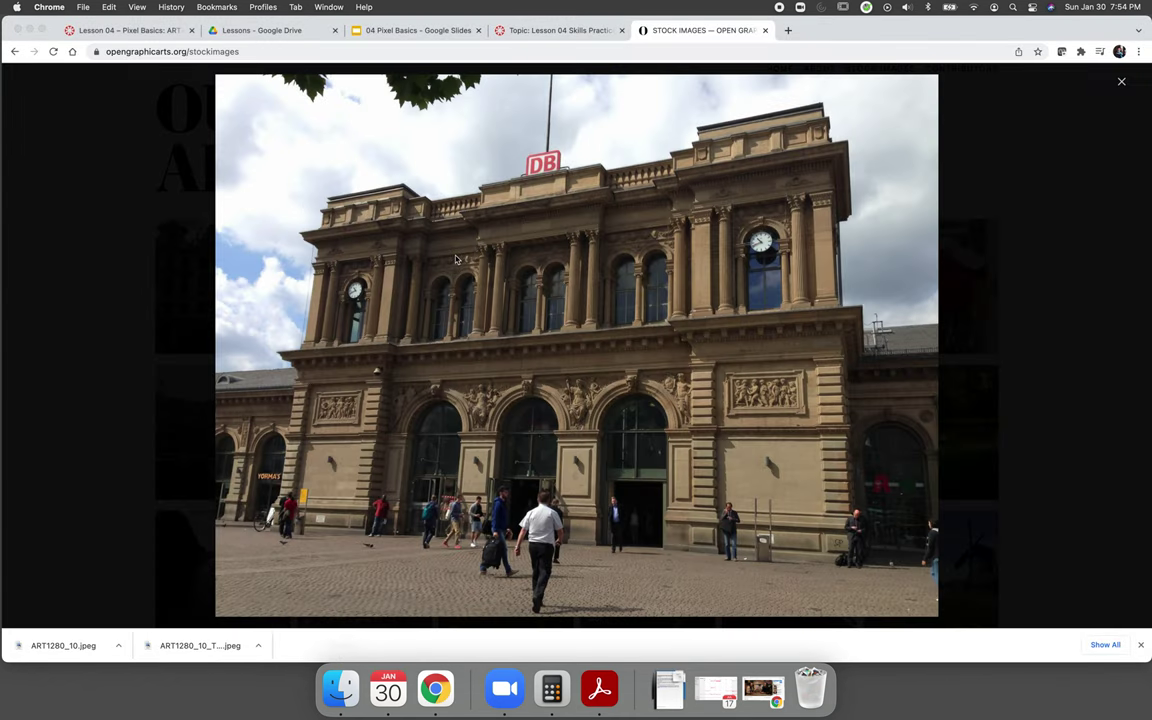
pyautogui.press('super+alt+space')
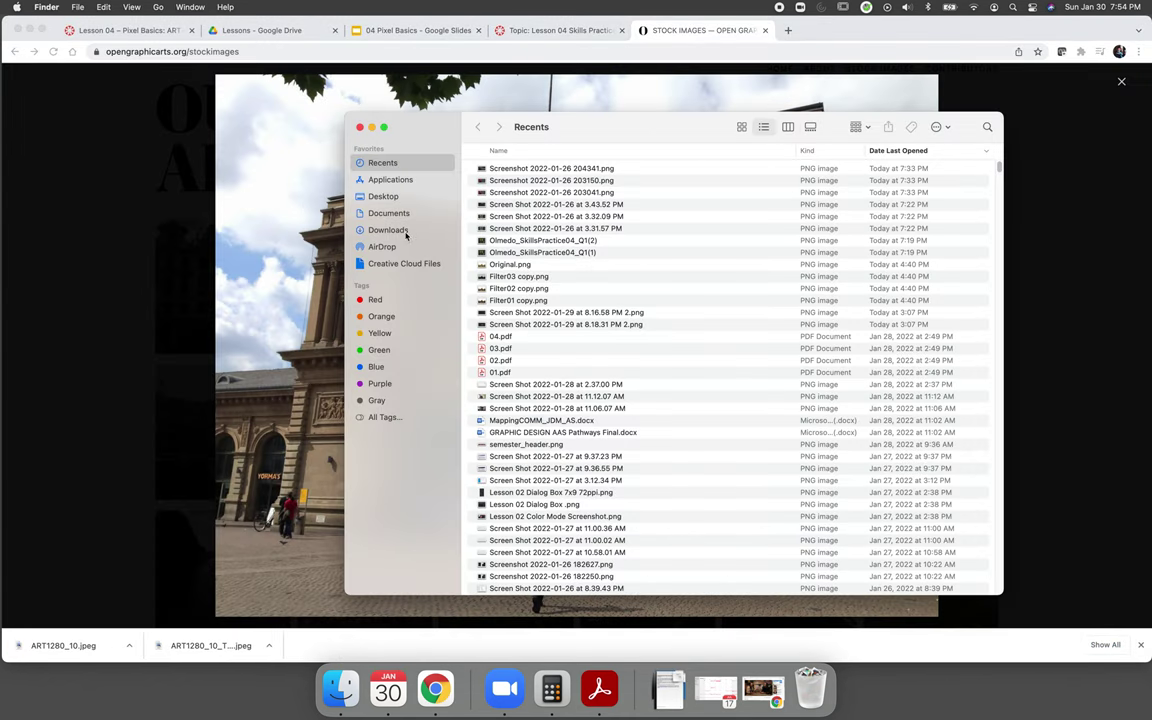
# Step: Select both ART1280_10 files in Downloads and open them with Adobe Photoshop 2021
pyautogui.click(388, 229)
pyautogui.moveTo(515, 168); pyautogui.dragTo(585, 188)
pyautogui.rightClick(585, 188)
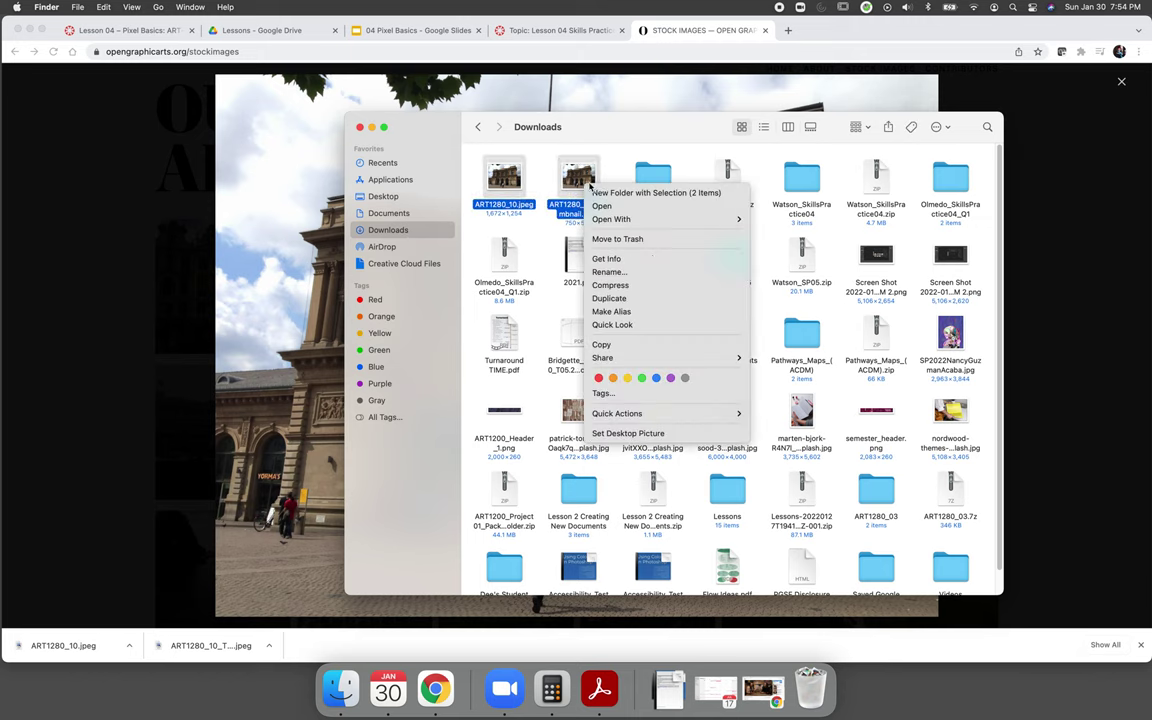
pyautogui.moveTo(710, 217)
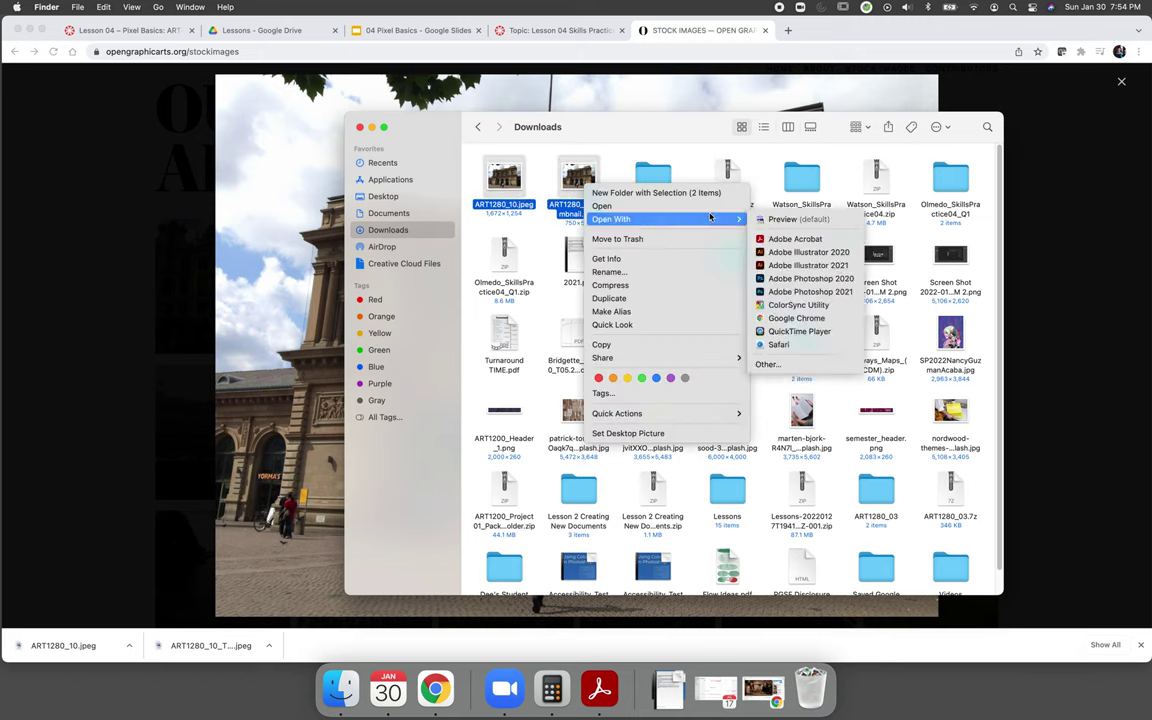
pyautogui.click(789, 291)
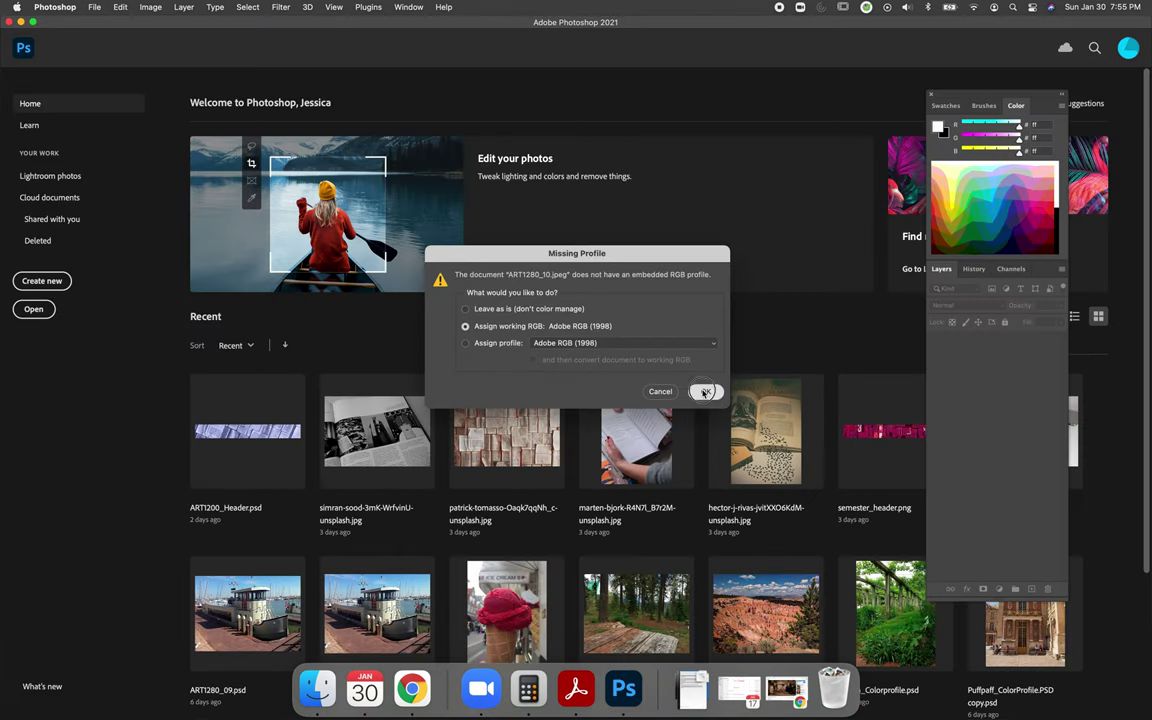
# Step: Accept the working RGB profile so both station images open, then compare the two documents
pyautogui.press('Return')
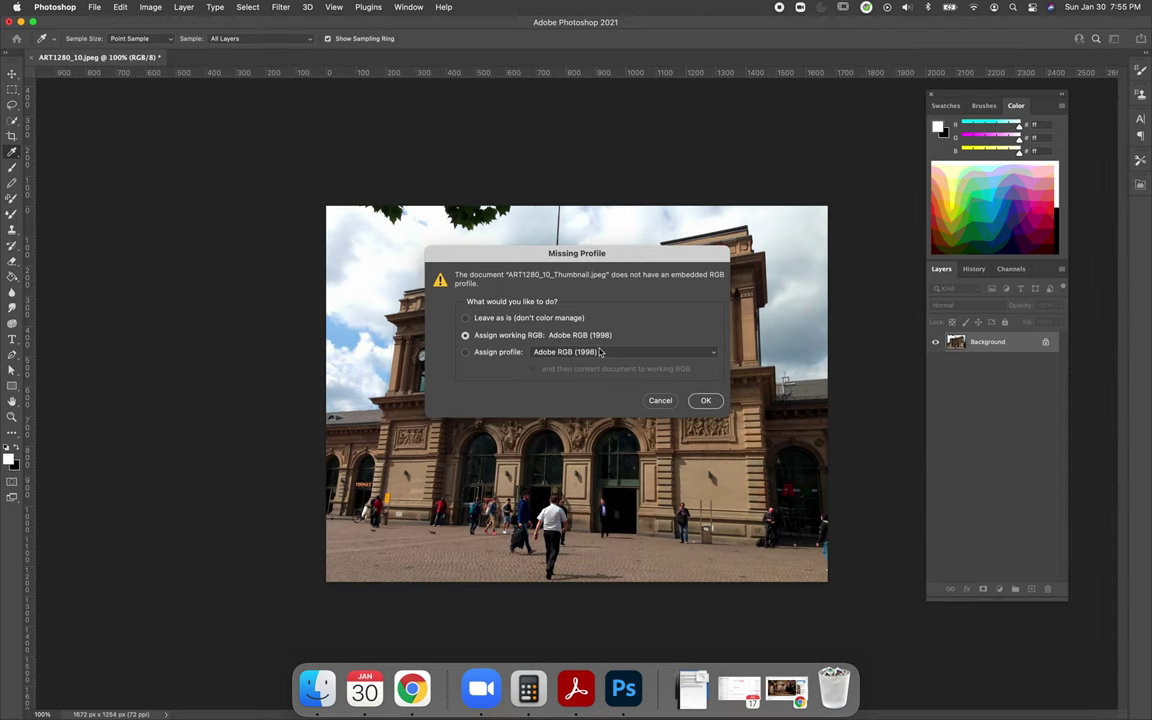
pyautogui.click(703, 400)
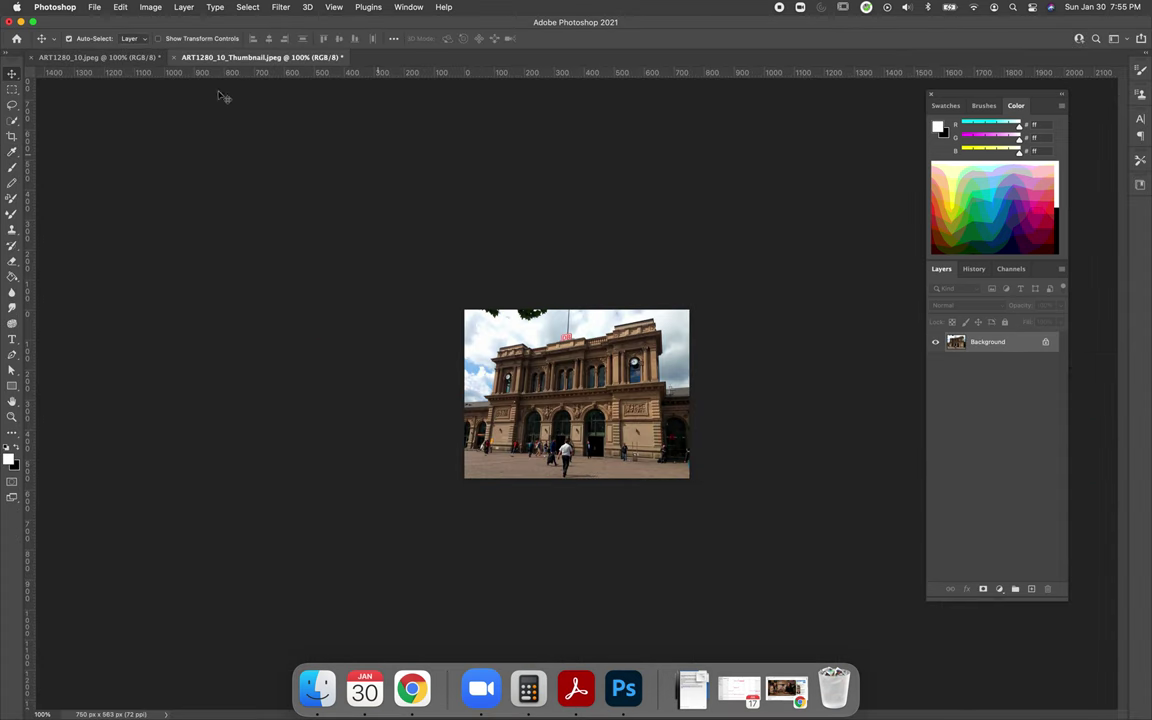
pyautogui.click(133, 57)
pyautogui.click(216, 57)
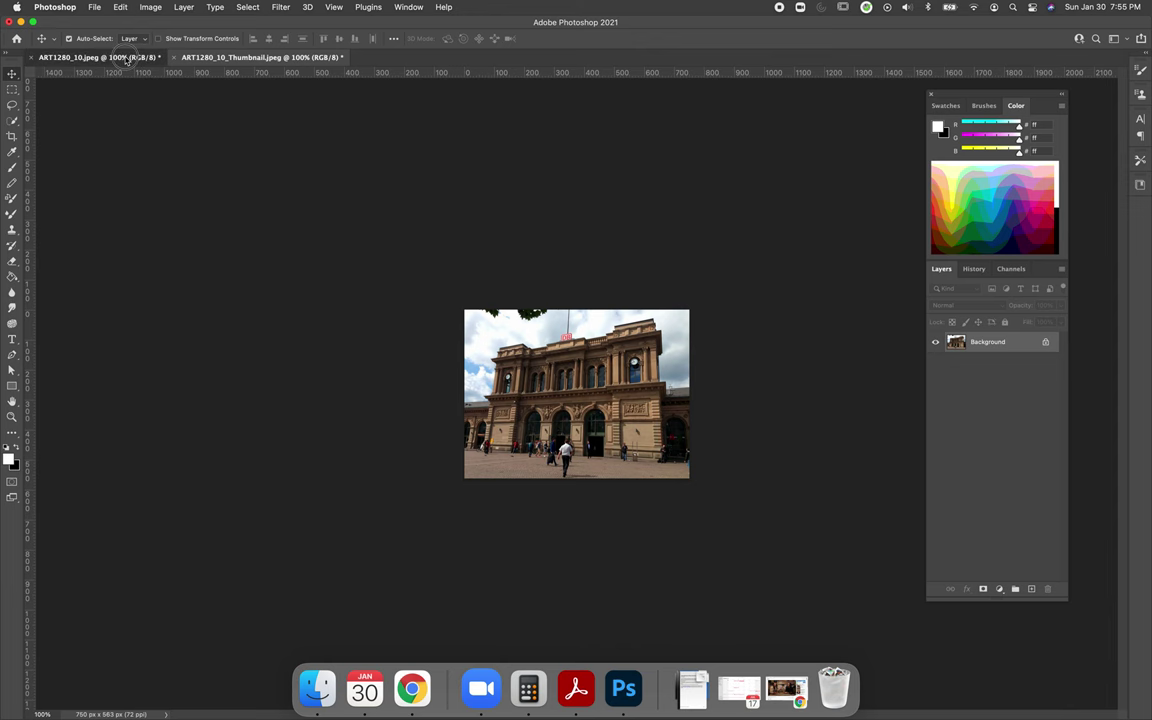
pyautogui.click(127, 58)
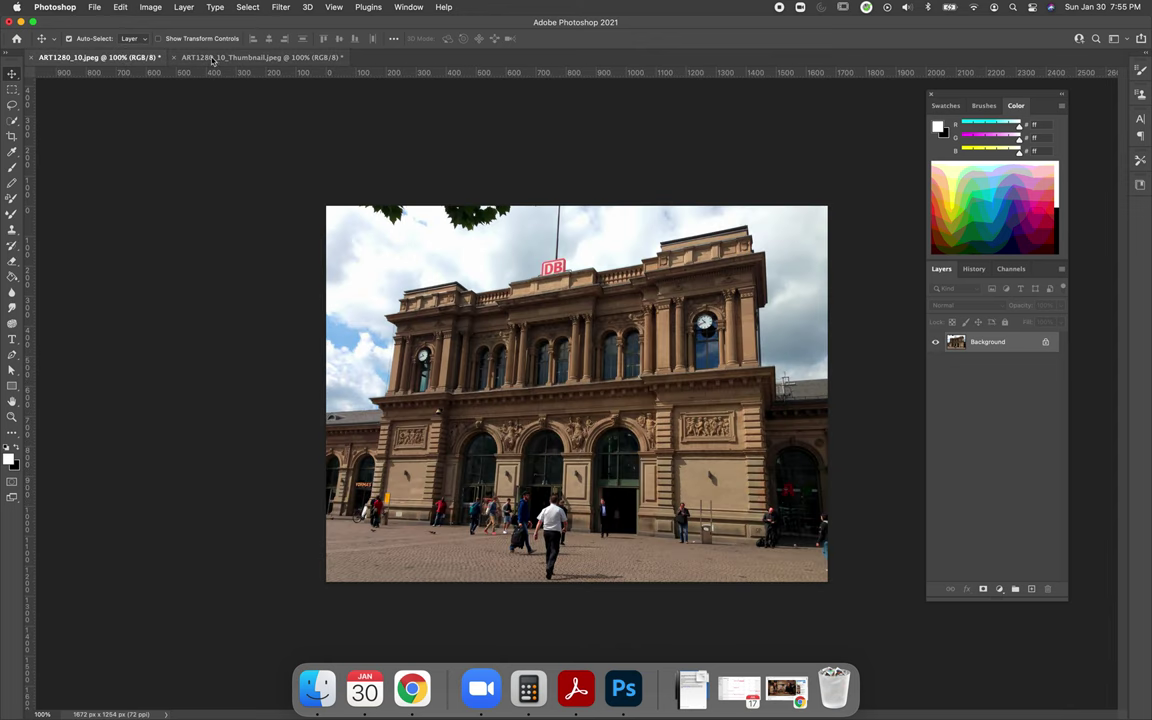
# Step: Check the full-size photo's Image Size (1672 × 1254 px) and cancel without changes
pyautogui.click(163, 8)
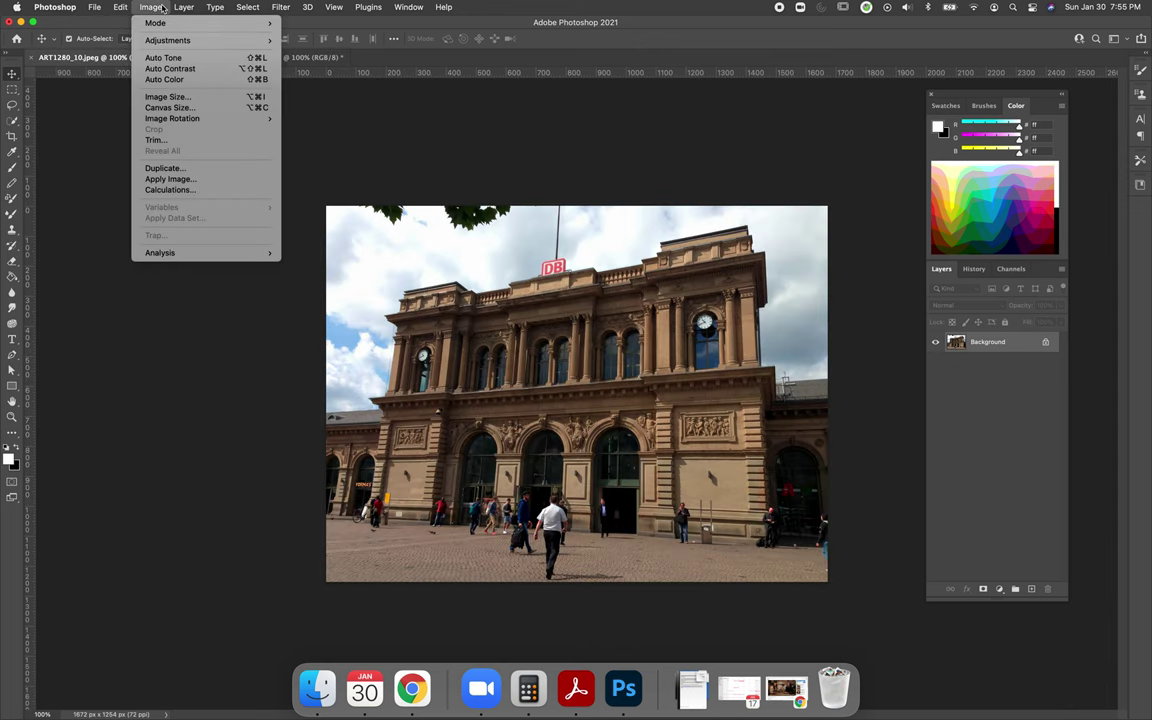
pyautogui.click(166, 97)
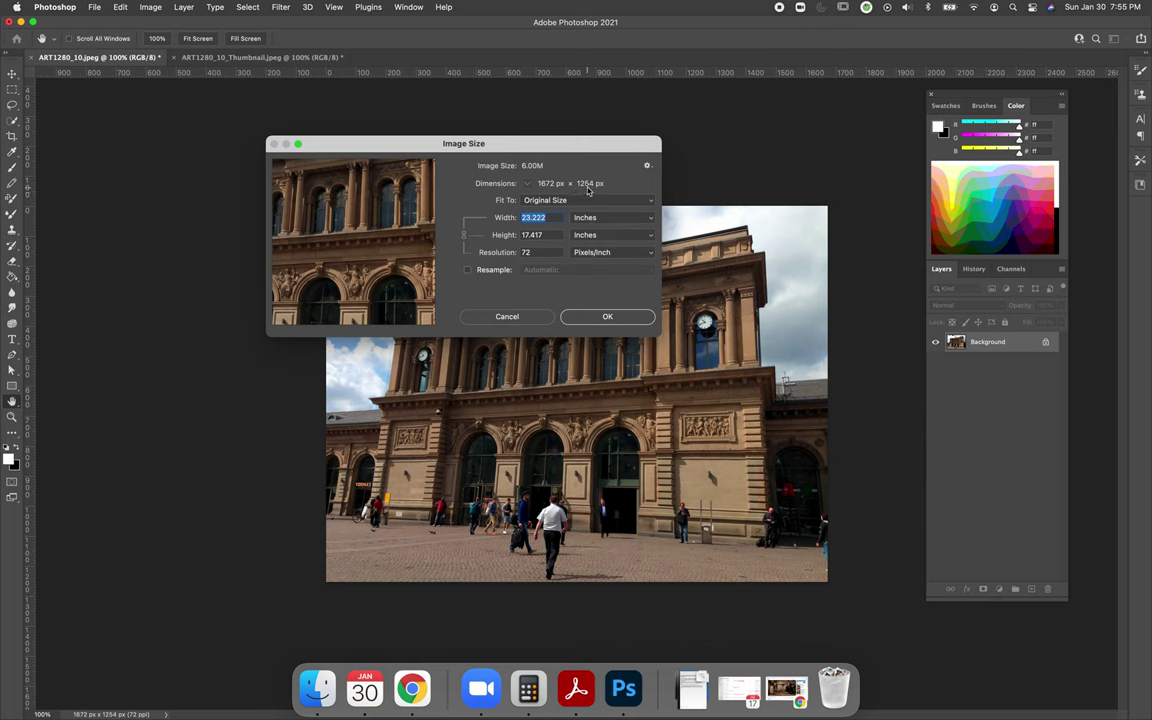
pyautogui.click(505, 316)
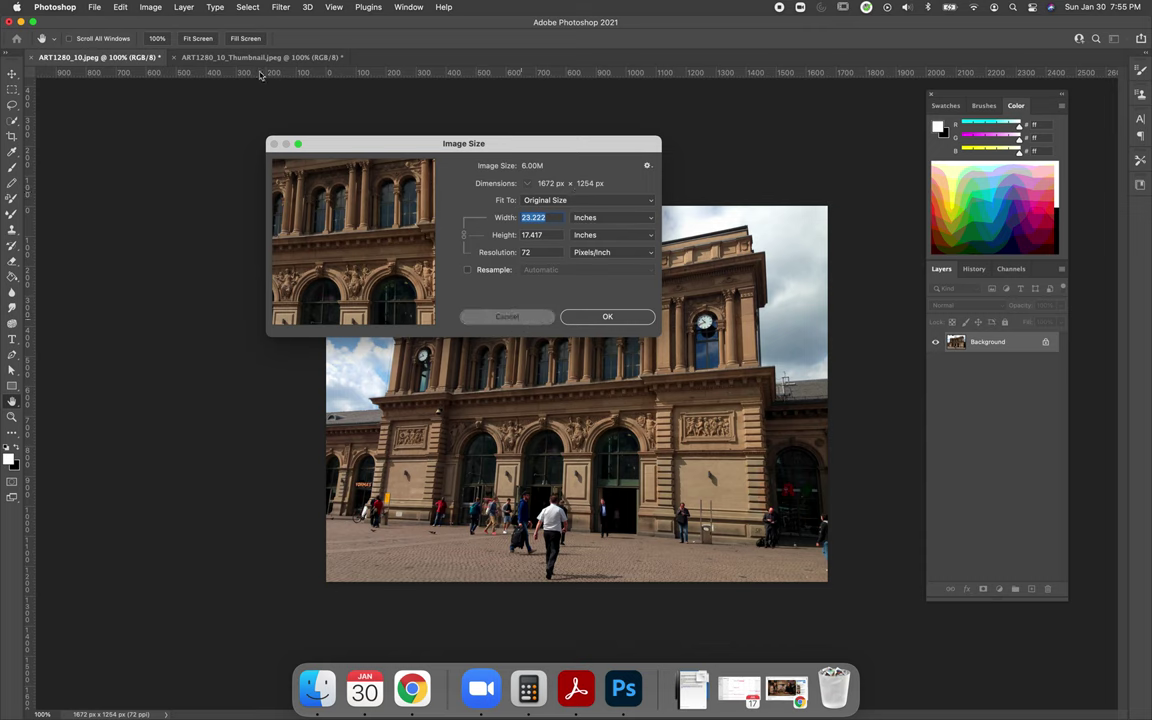
# Step: Check the thumbnail's Image Size (750 × 563 px), cancel, and close the thumbnail document
pyautogui.click(236, 57)
pyautogui.click(151, 7)
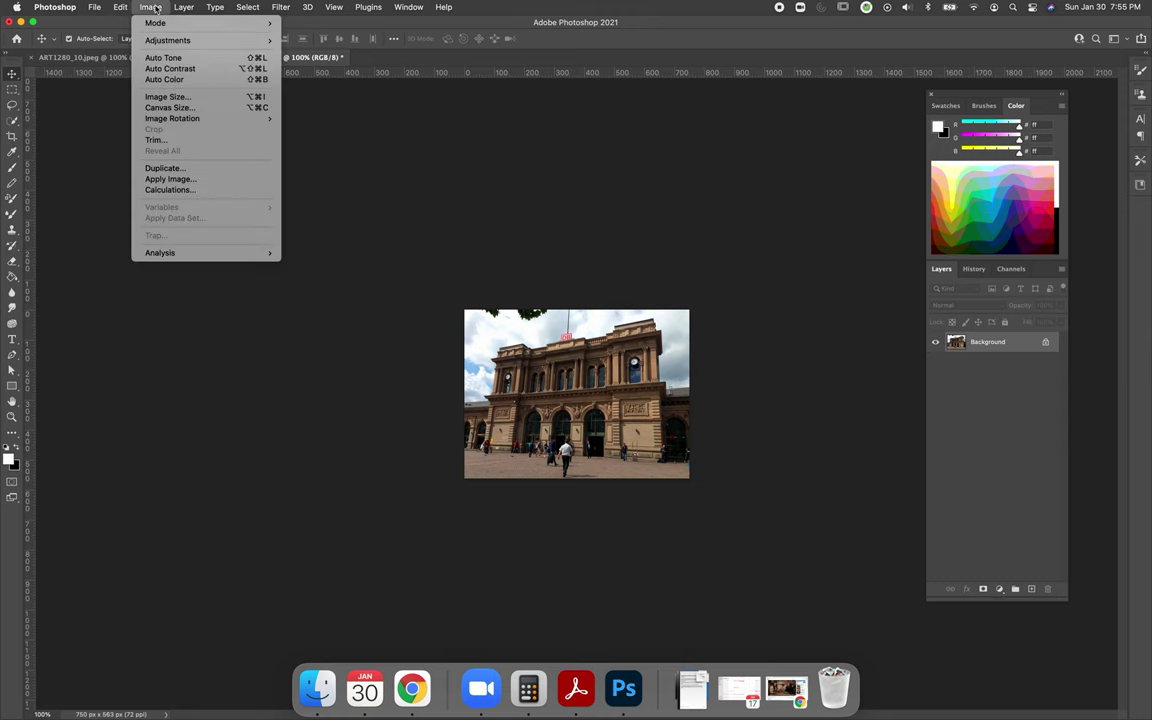
pyautogui.click(170, 96)
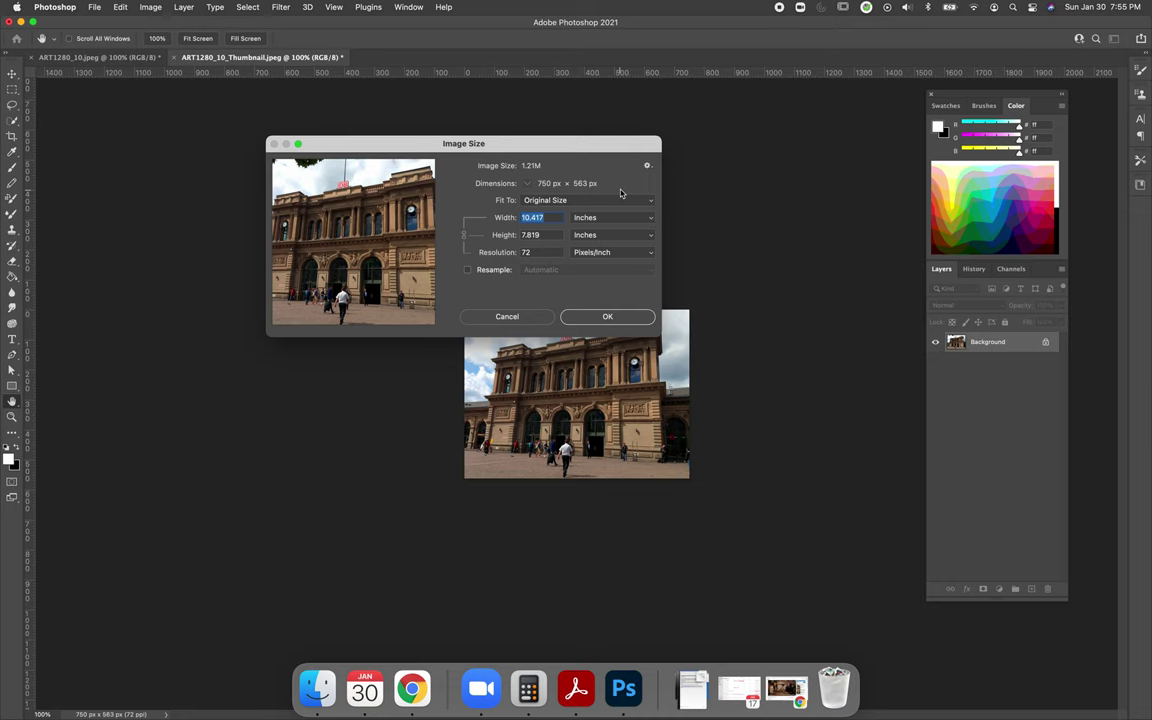
pyautogui.click(507, 317)
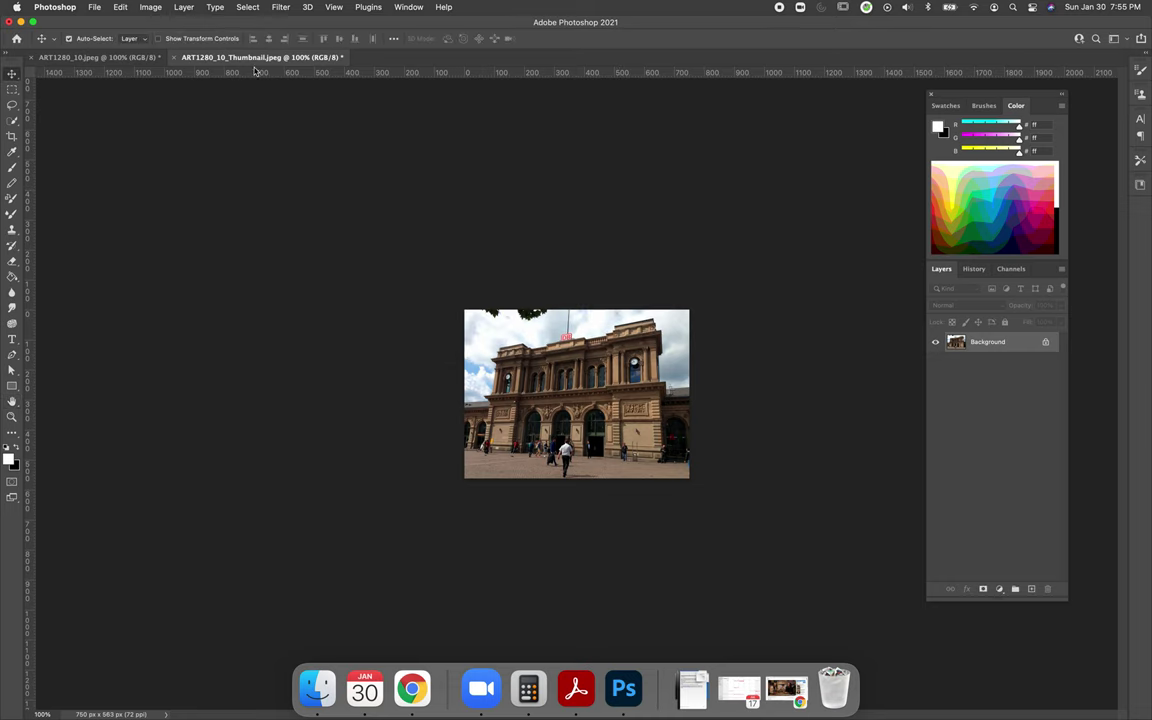
pyautogui.click(175, 57)
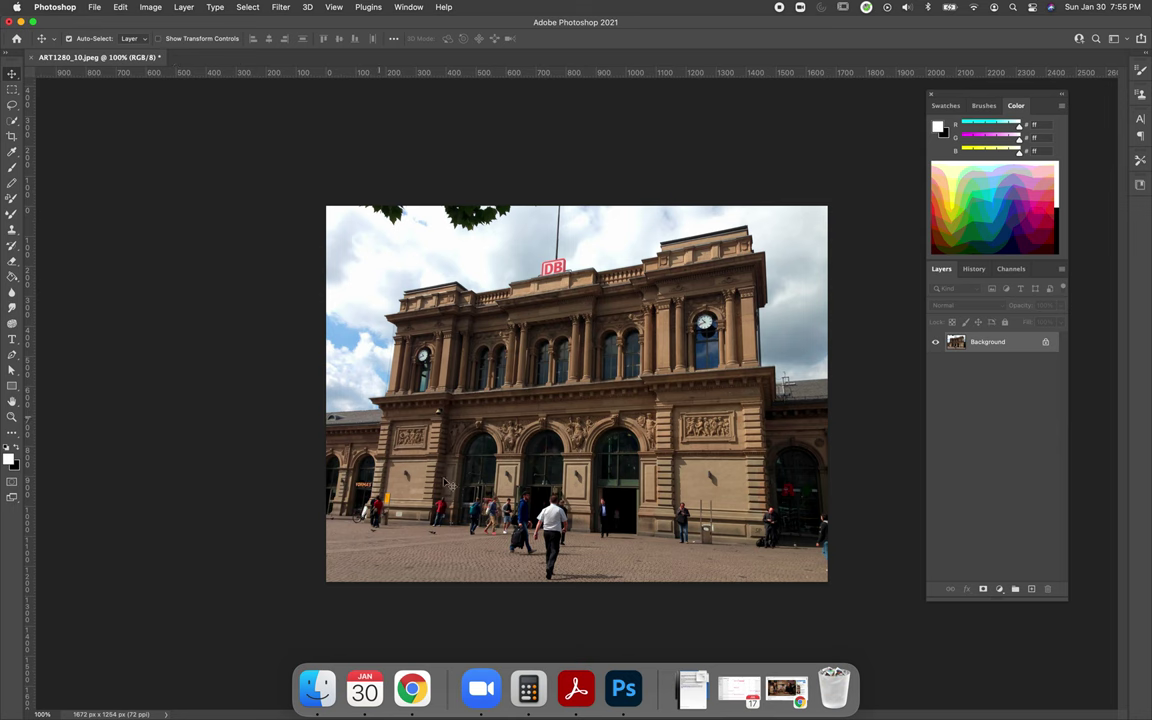
# Step: Close the Open Graphic Arts tab and highlight requirement 1's Image Size instruction in Canvas
pyautogui.click(411, 688)
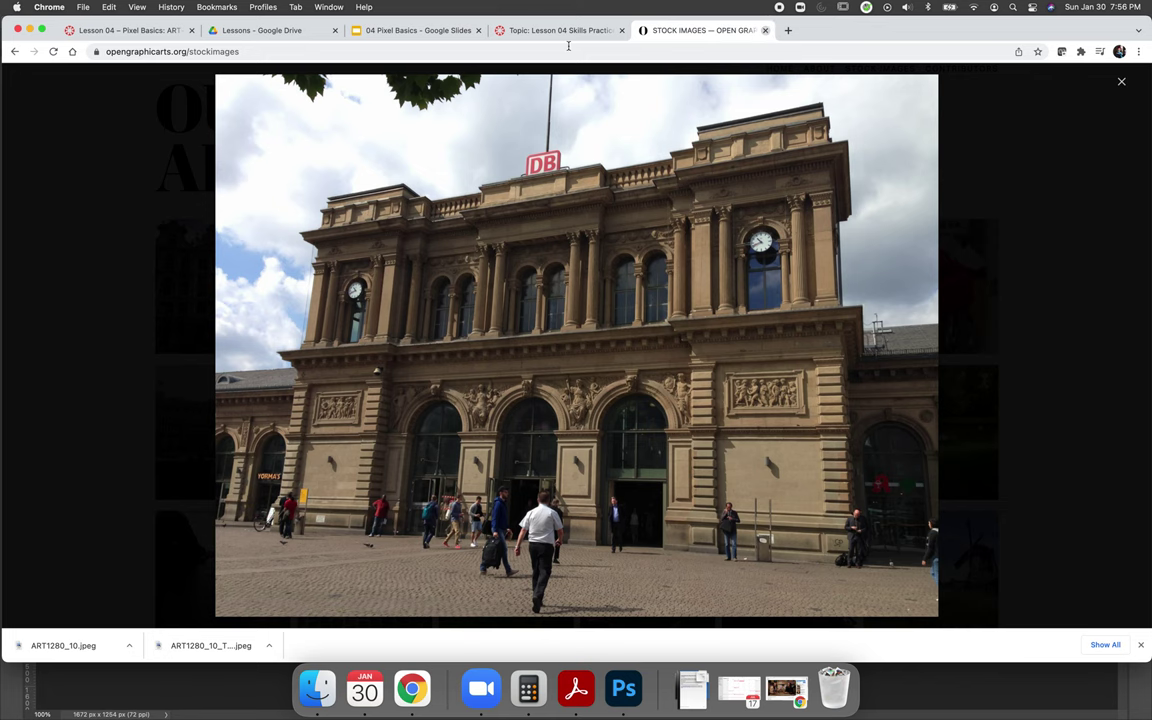
pyautogui.press('super+w')
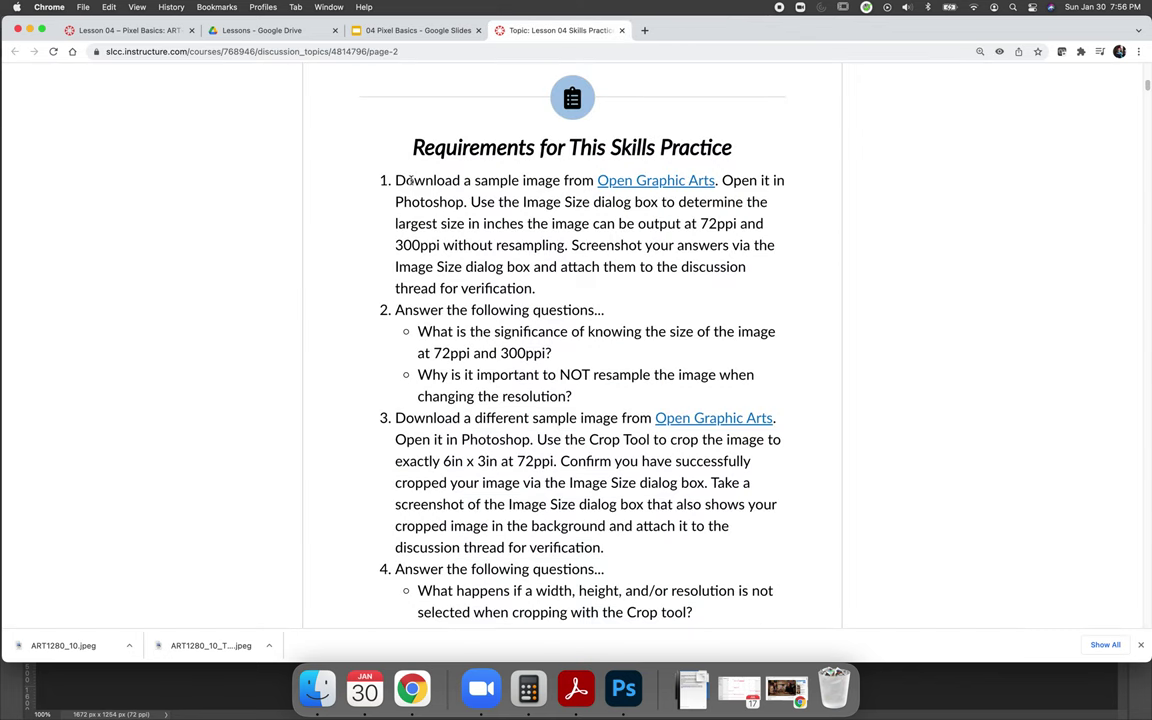
pyautogui.moveTo(471, 202); pyautogui.dragTo(610, 250)
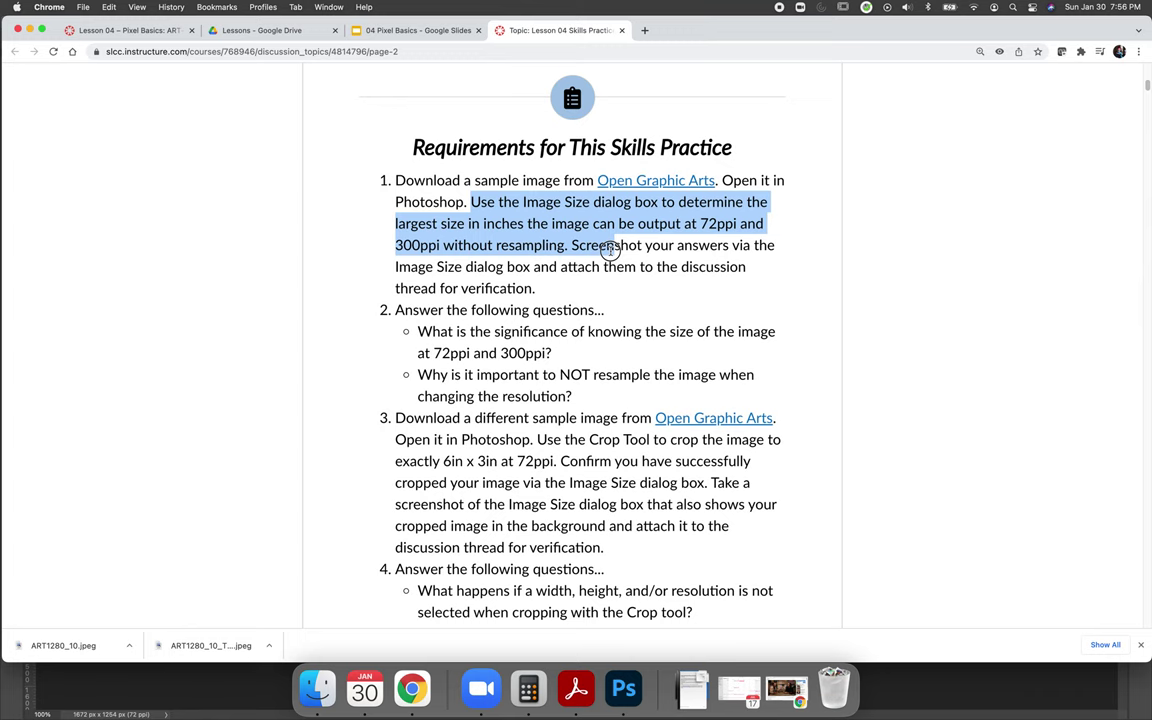
pyautogui.moveTo(610, 250); pyautogui.dragTo(537, 289)
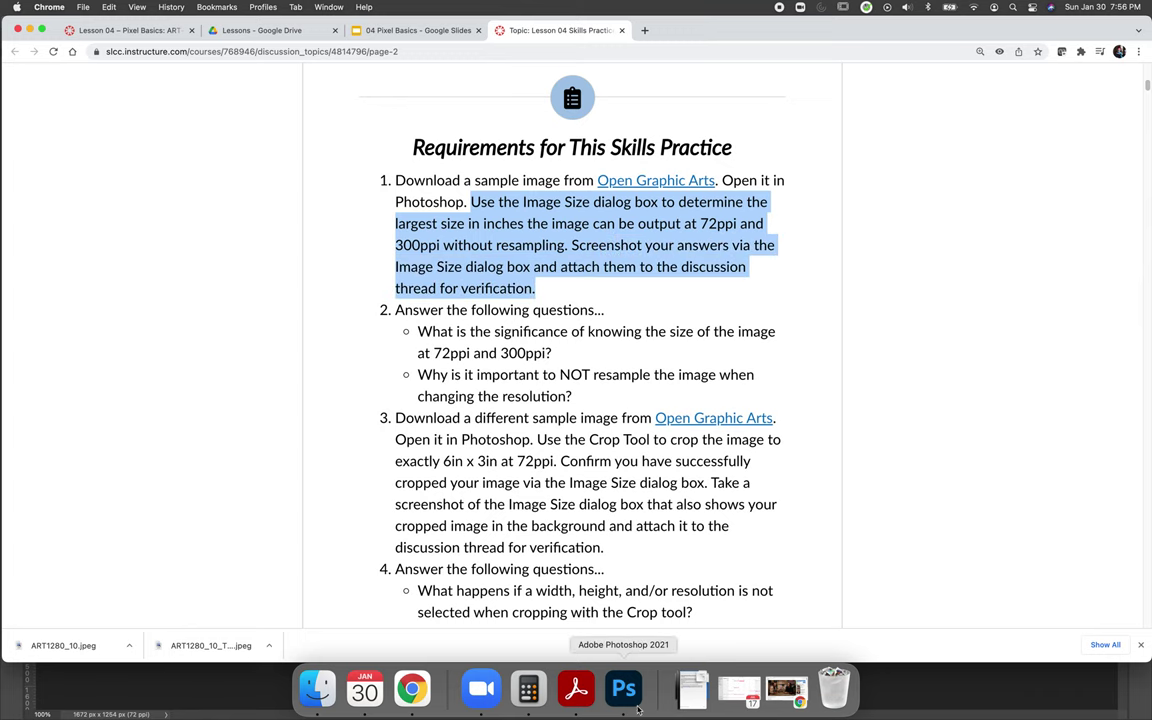
pyautogui.click(623, 688)
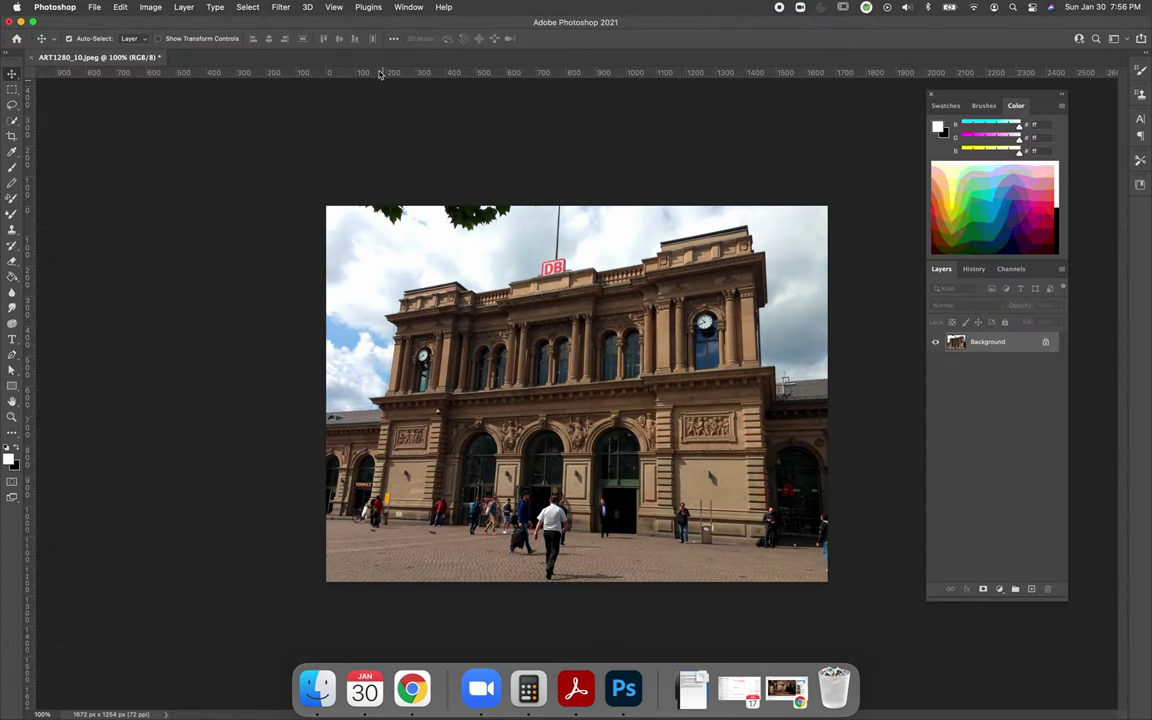
# Step: Open Image Size for ART1280_10.jpeg (23.222 × 17.417 in at 72 ppi) and screenshot the dialog window
pyautogui.click(150, 7)
pyautogui.click(170, 97)
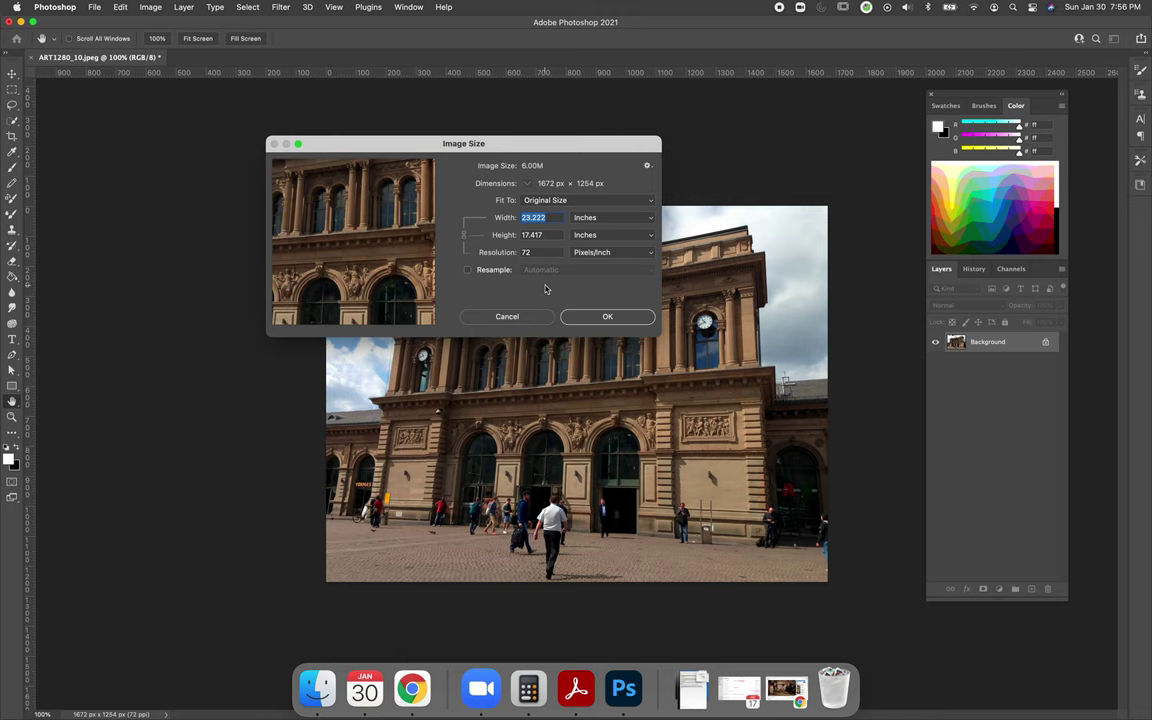
pyautogui.press('super+shift+5')
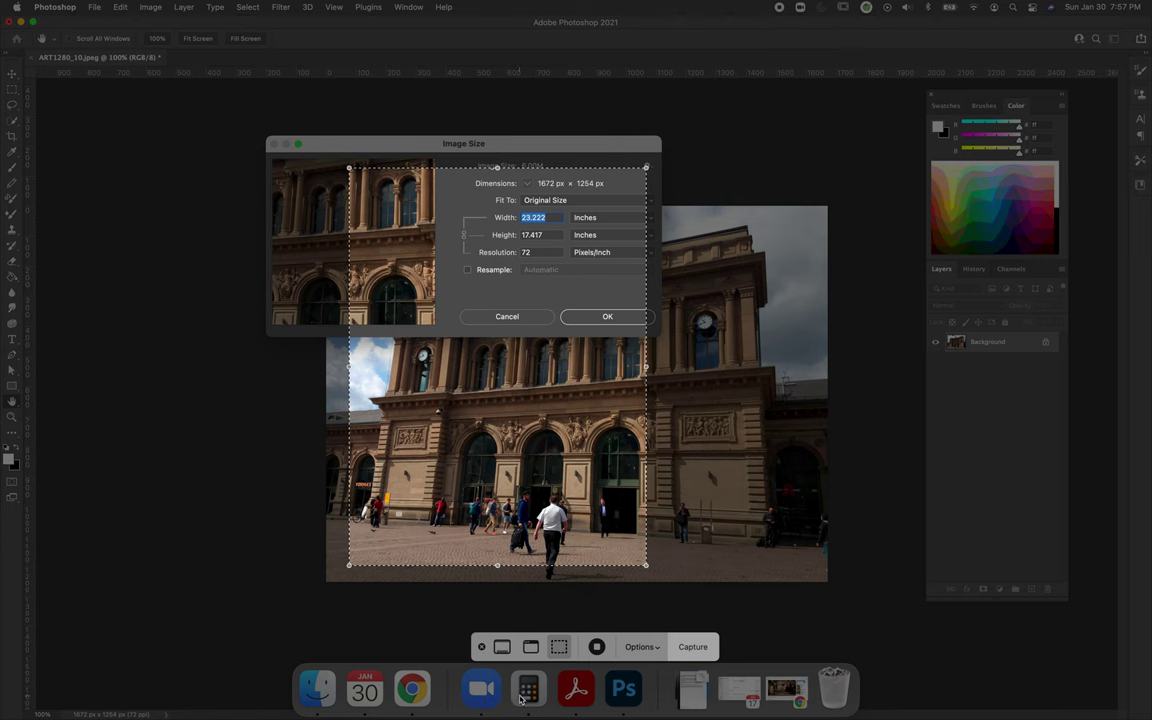
pyautogui.click(530, 647)
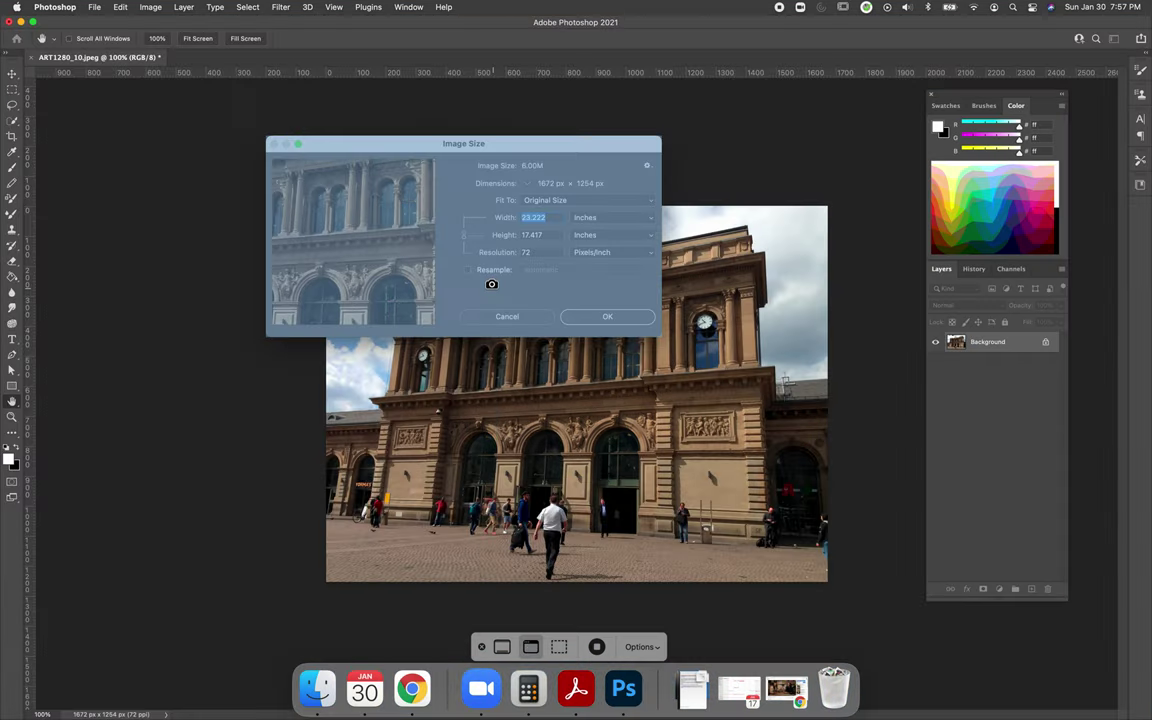
pyautogui.click(484, 287)
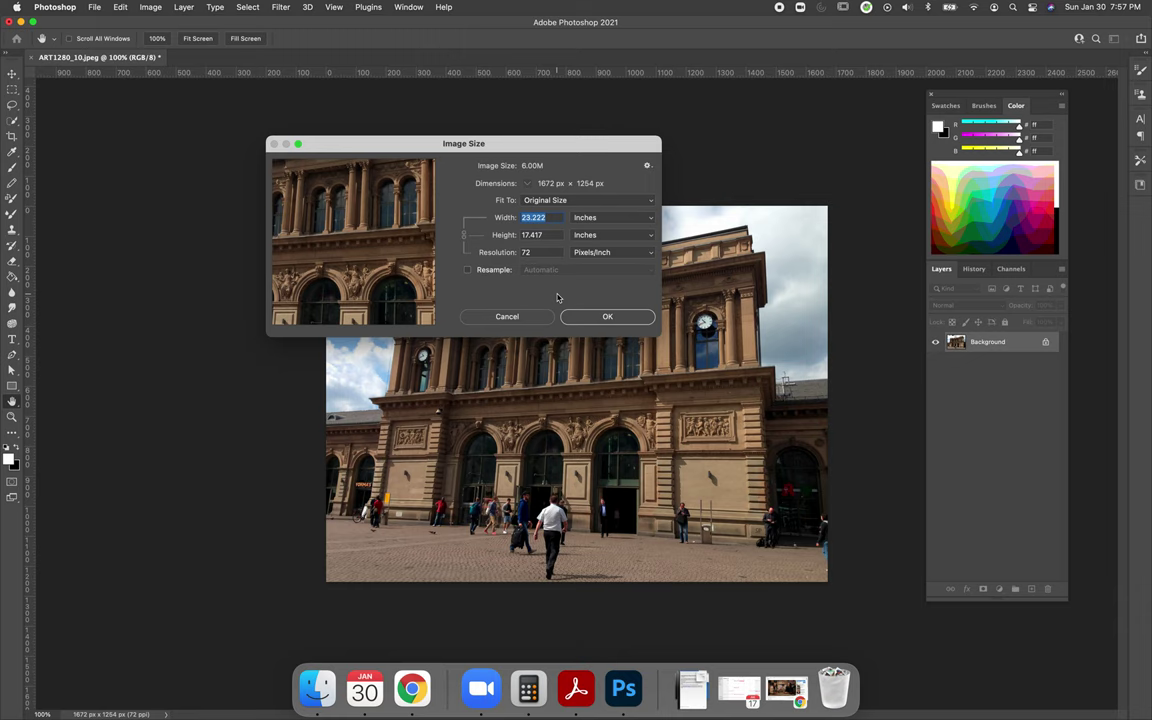
# Step: Set resolution to 300 ppi without resampling (5.573 × 4.18 in), screenshot the dialog, and apply it
pyautogui.click(540, 252)
pyautogui.write('300')
pyautogui.press('super+shift+5')
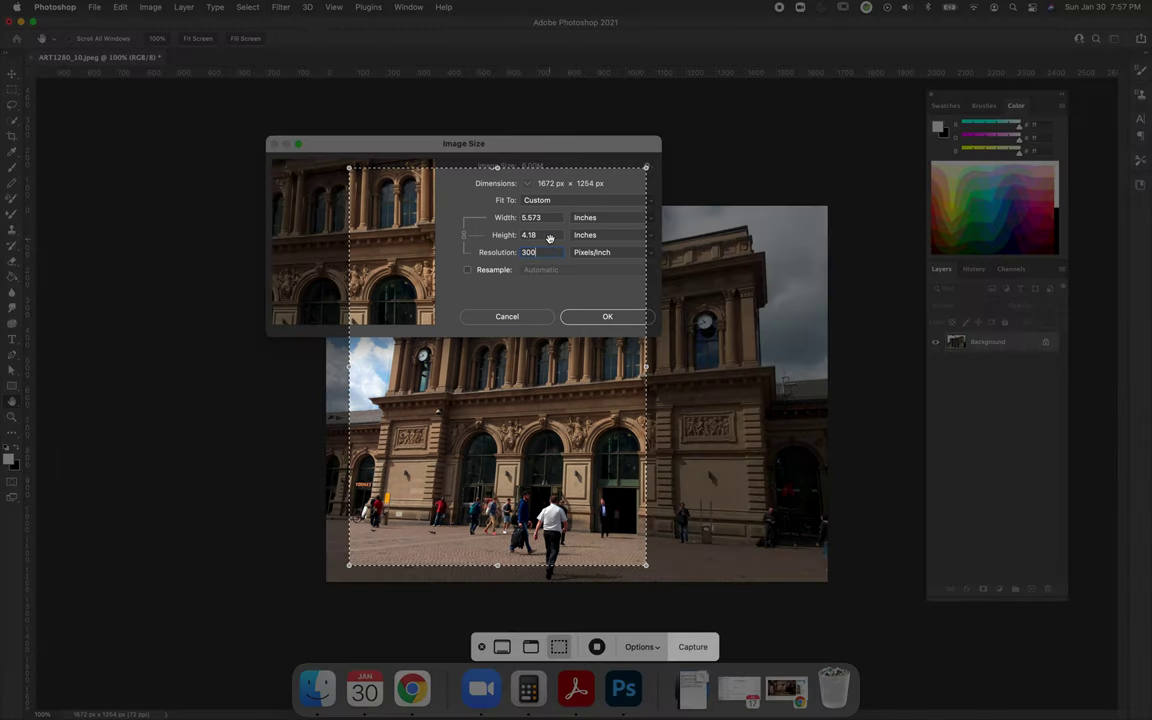
pyautogui.press('space')
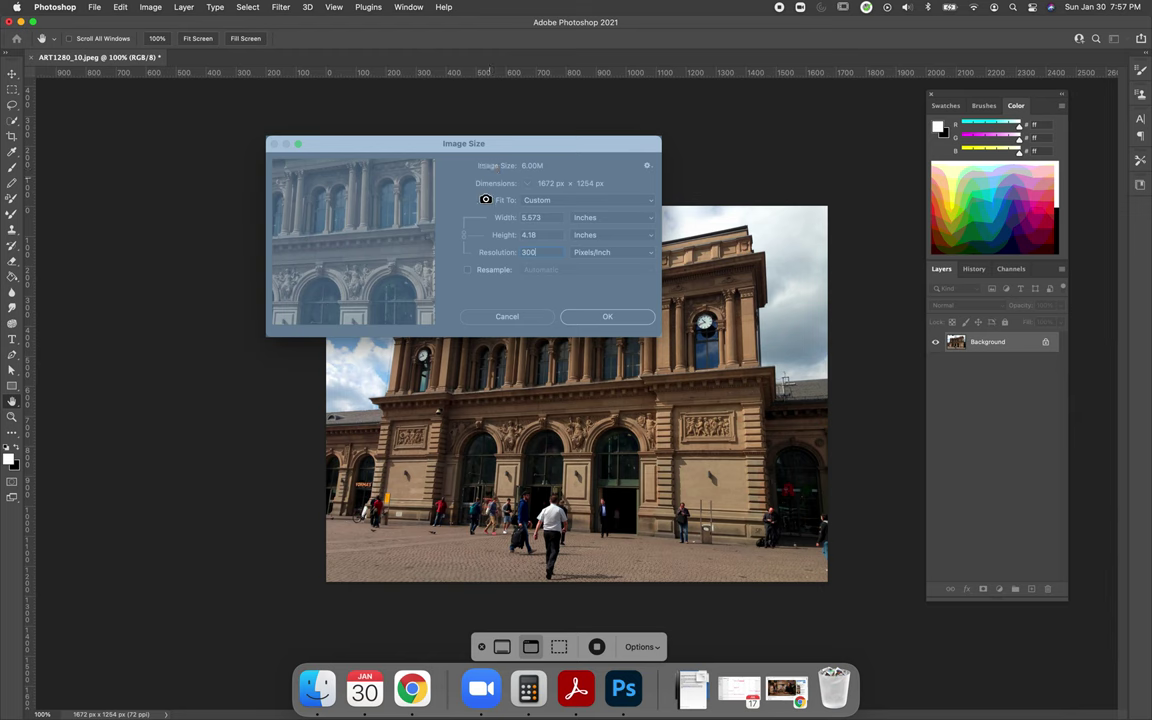
pyautogui.click(445, 180)
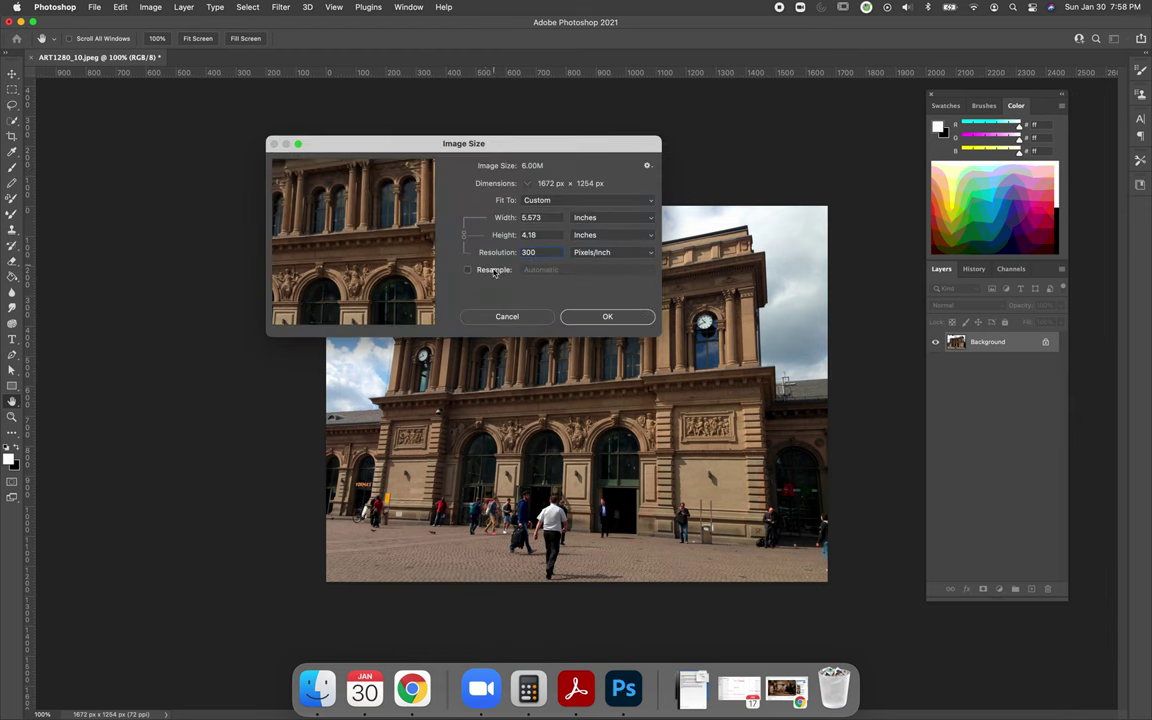
pyautogui.click(565, 316)
pyautogui.click(617, 319)
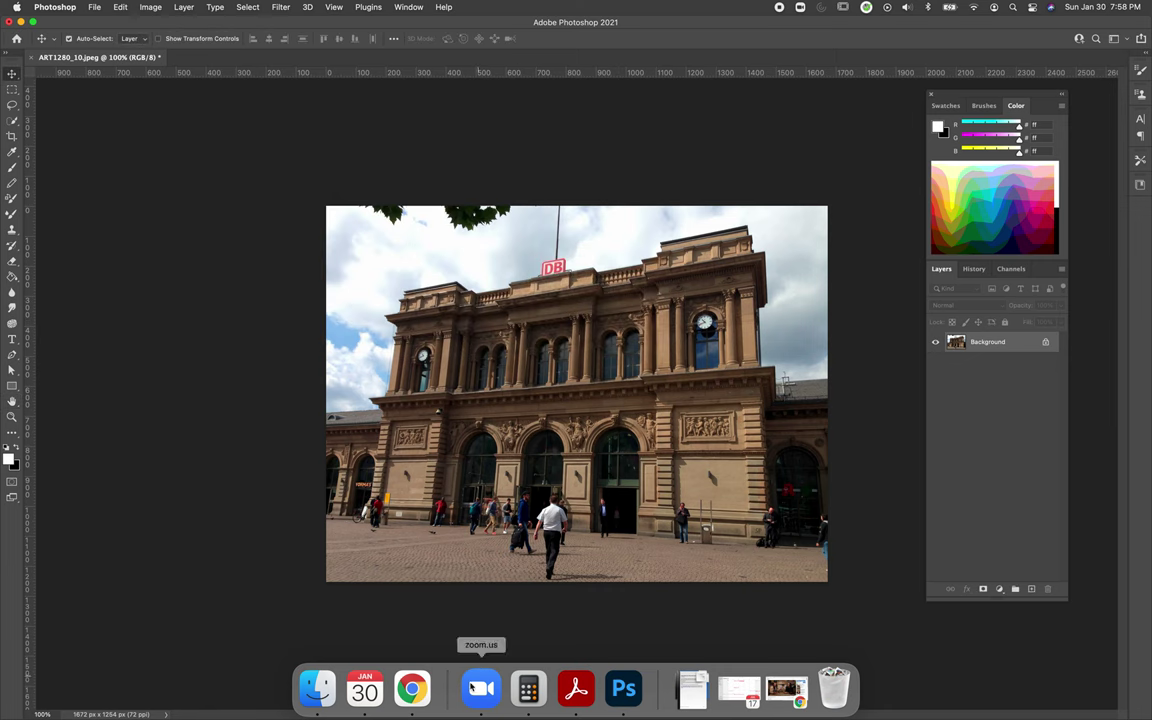
pyautogui.click(411, 688)
# Step: Deselect the highlighted requirement text on the Skills Practice page and scroll down
pyautogui.click(512, 316)
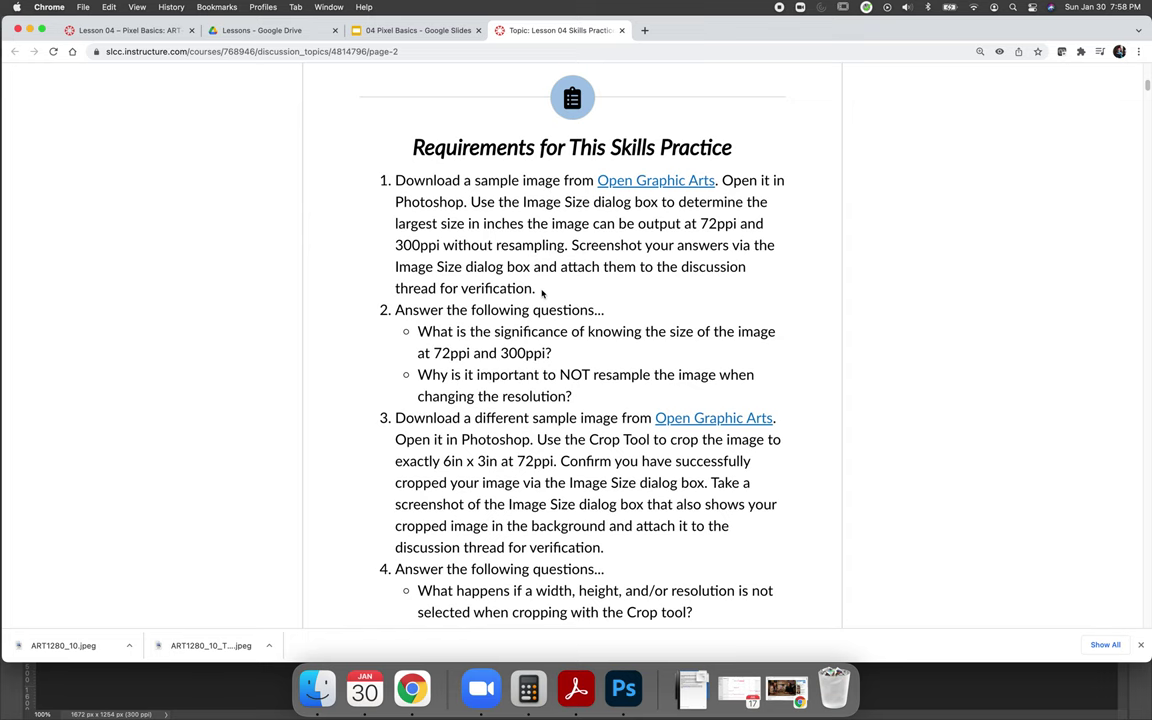
pyautogui.scroll(-2, 542, 292)
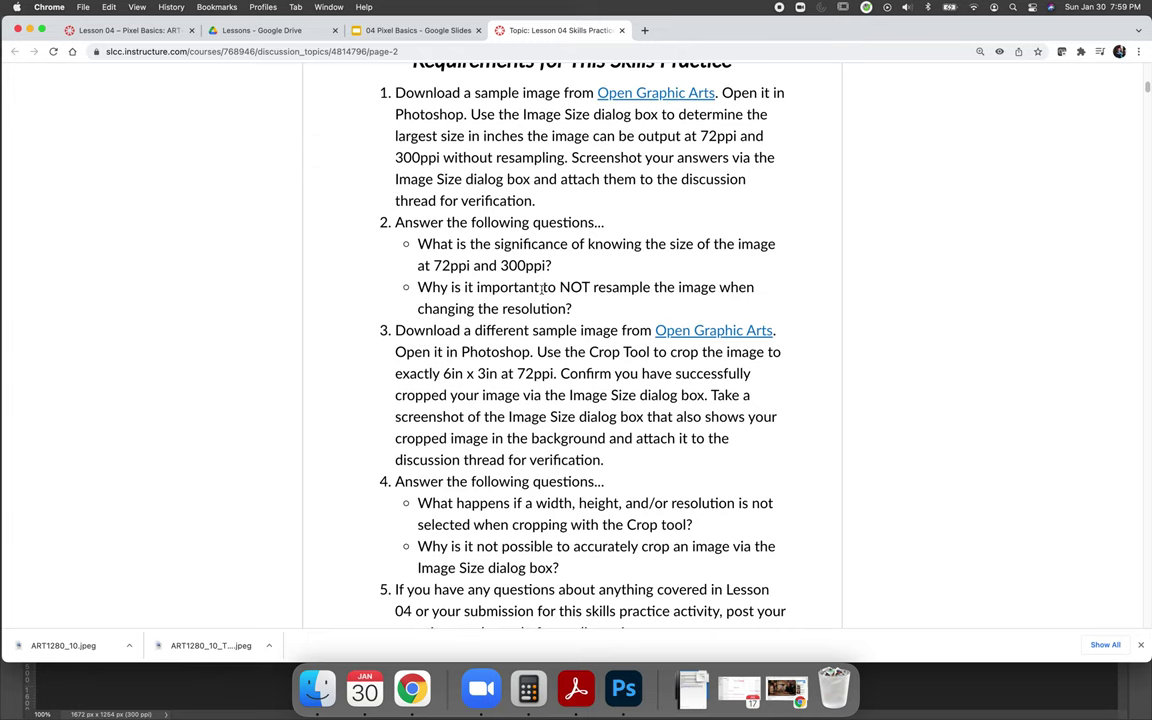
pyautogui.click(623, 688)
# Step: Reset the photo to 72 ppi in Image Size, then reopen the dialog showing 23.222 x 17.417 in
pyautogui.click(150, 7)
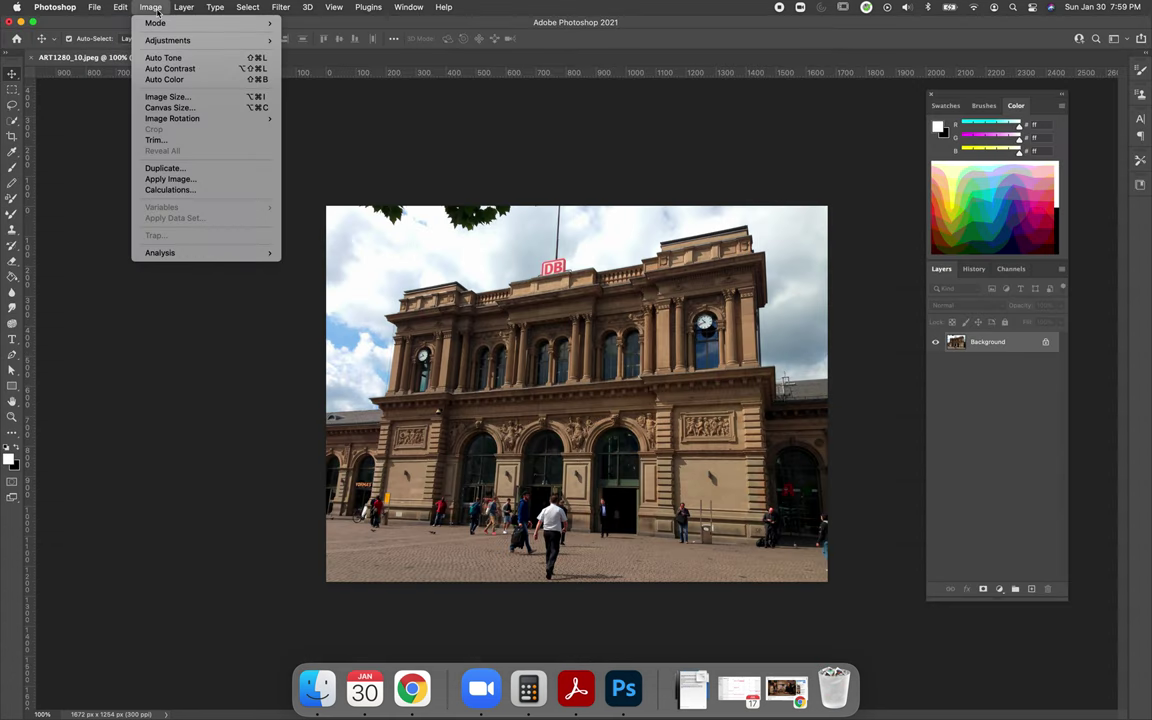
pyautogui.click(166, 96)
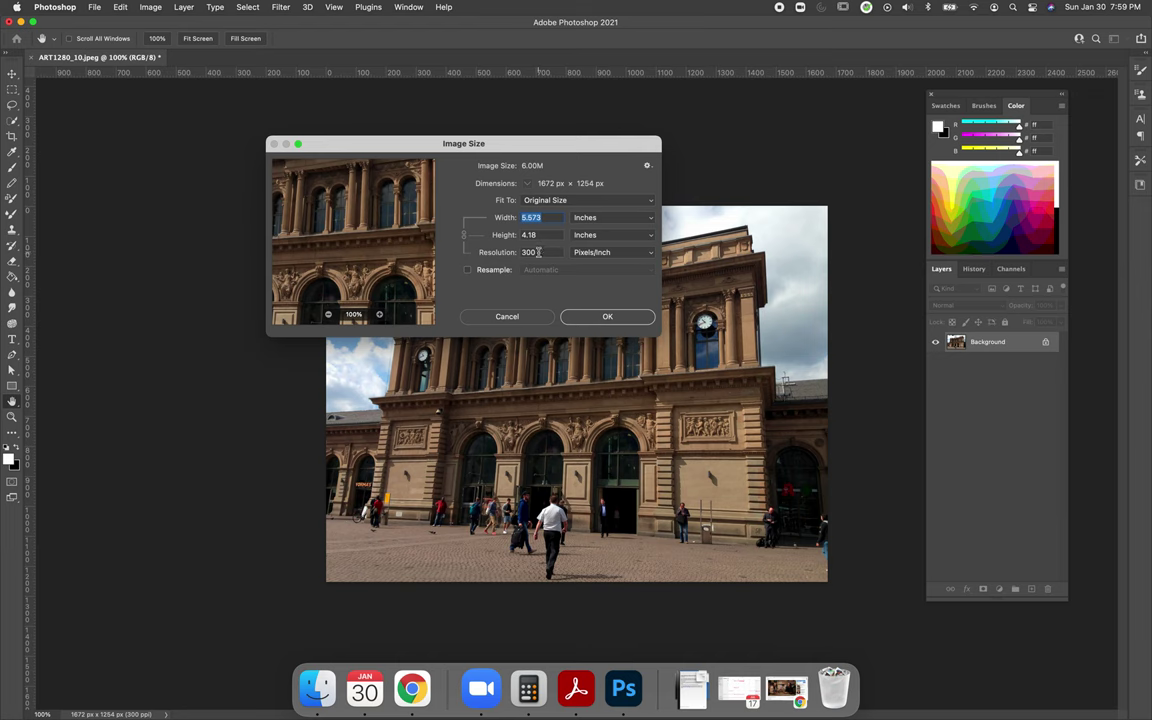
pyautogui.press('Tab')
pyautogui.press('Tab')
pyautogui.write('75')
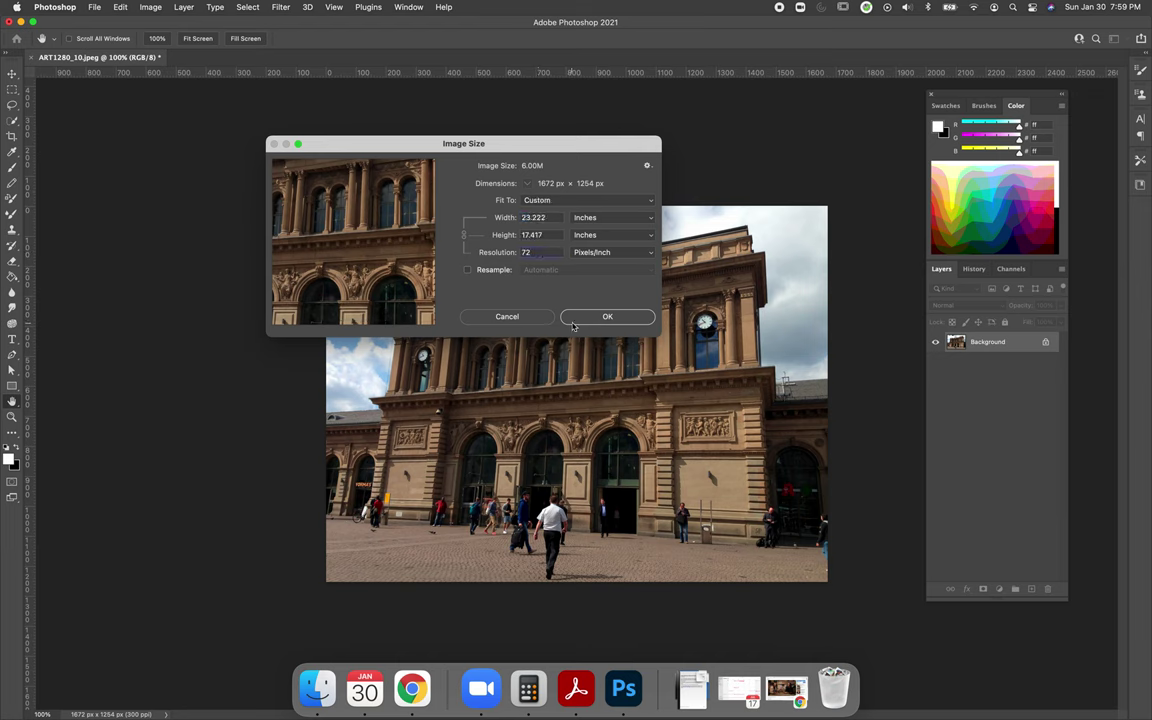
pyautogui.click(578, 316)
pyautogui.click(150, 7)
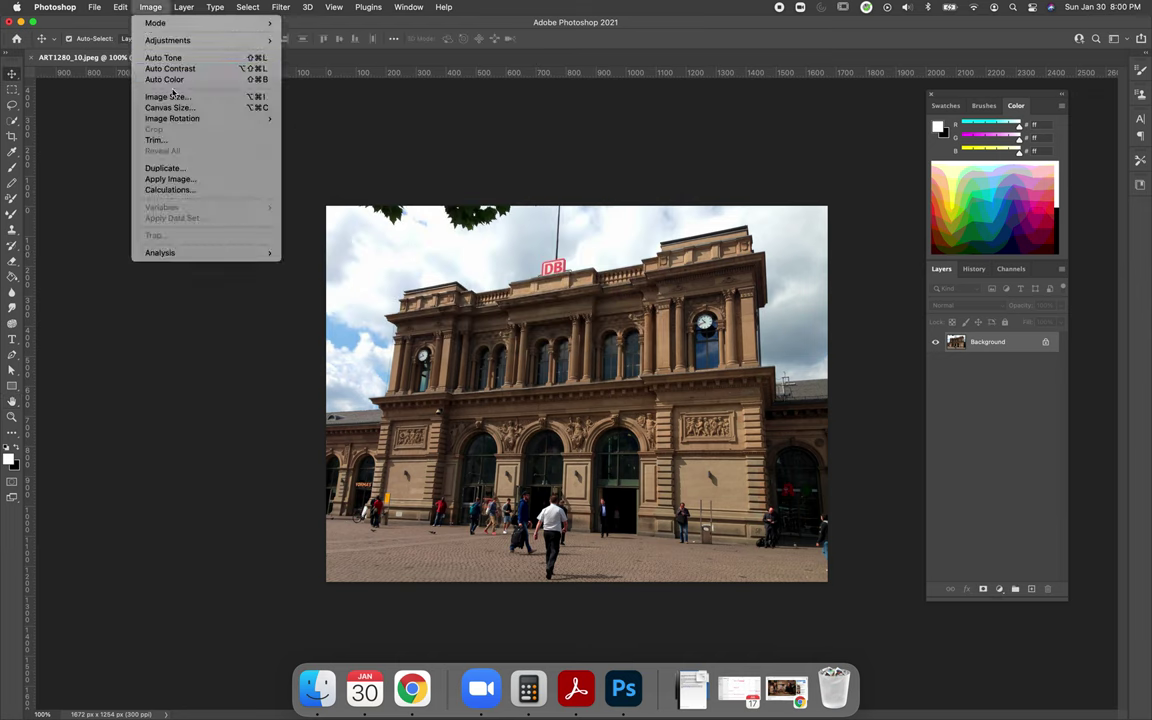
pyautogui.click(166, 96)
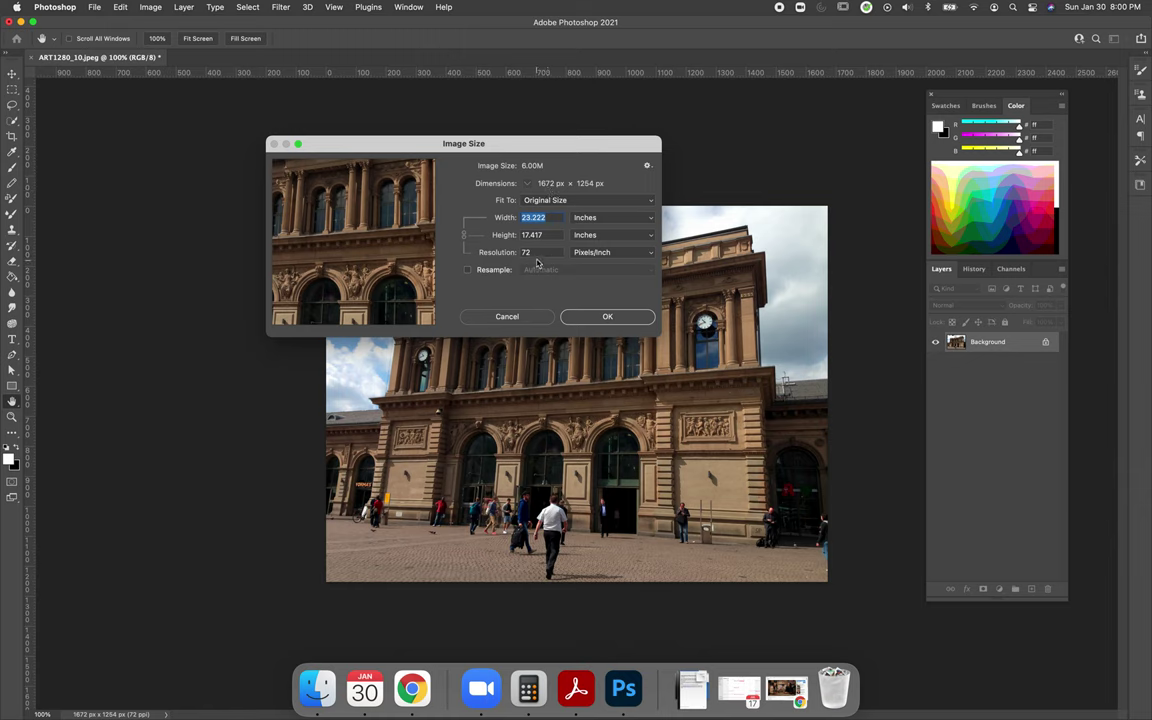
# Step: With Resample on, preview 300 ppi (6967 x 5225 px), then cancel, keeping 1672 x 1254 px
pyautogui.click(467, 269)
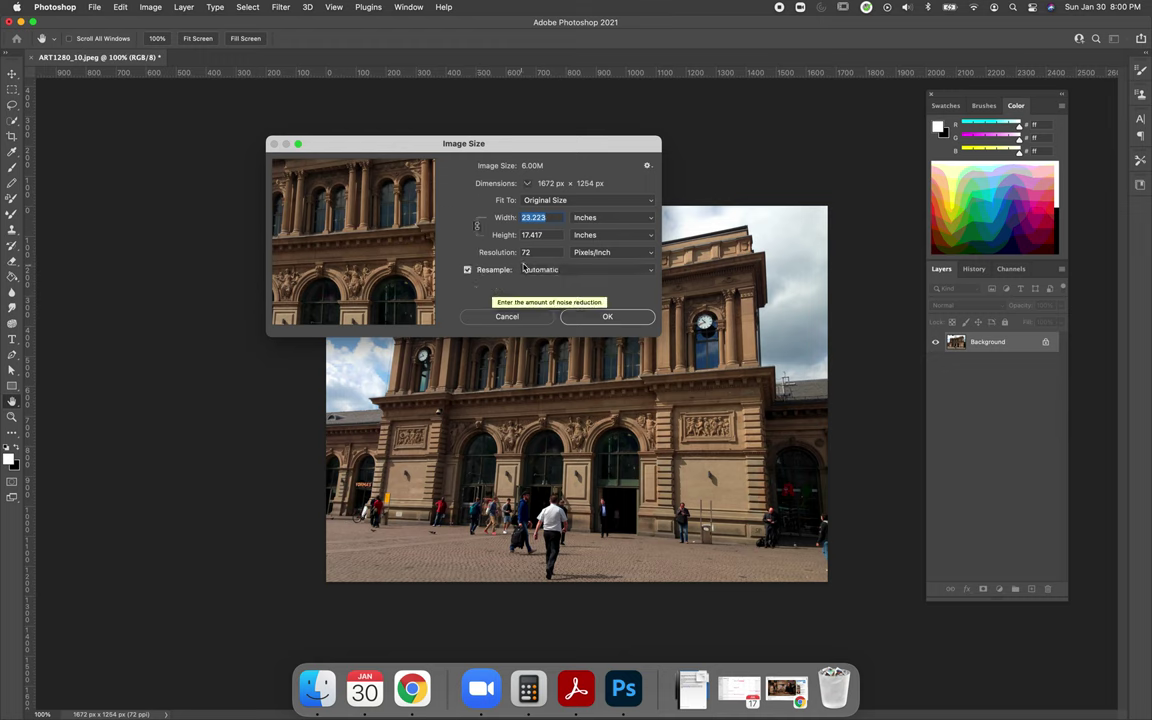
pyautogui.doubleClick(524, 252)
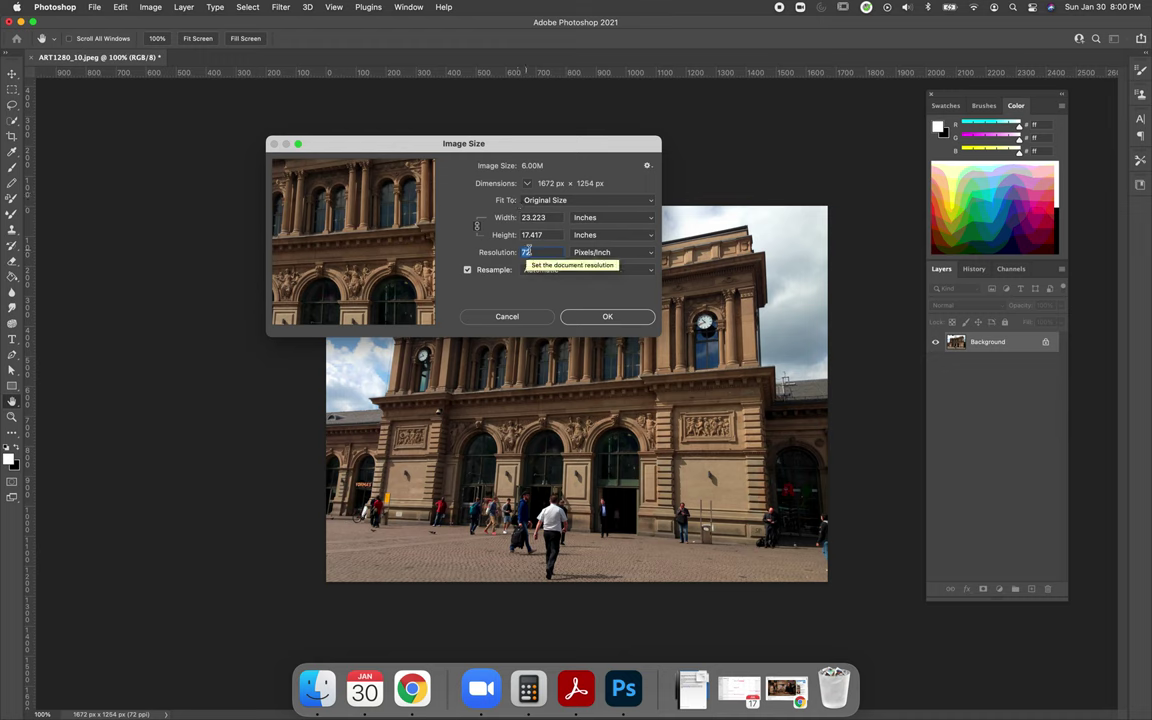
pyautogui.write('300')
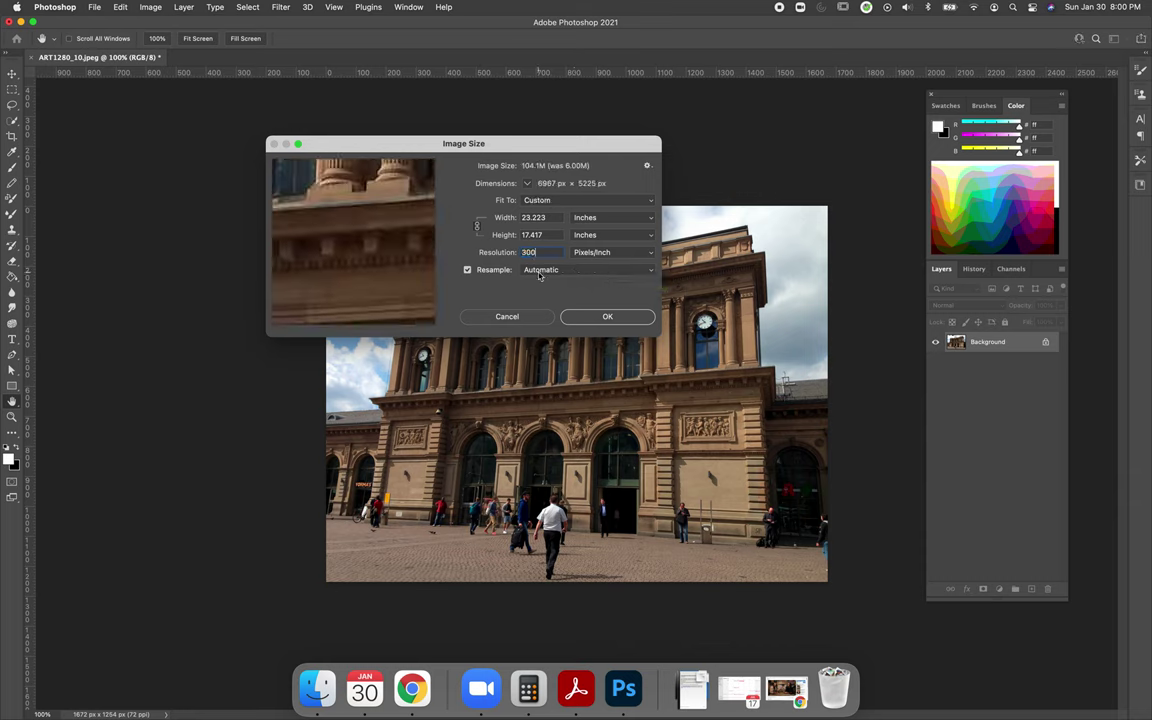
pyautogui.press('BackSpace')
pyautogui.press('BackSpace')
pyautogui.press('BackSpace')
pyautogui.write('72')
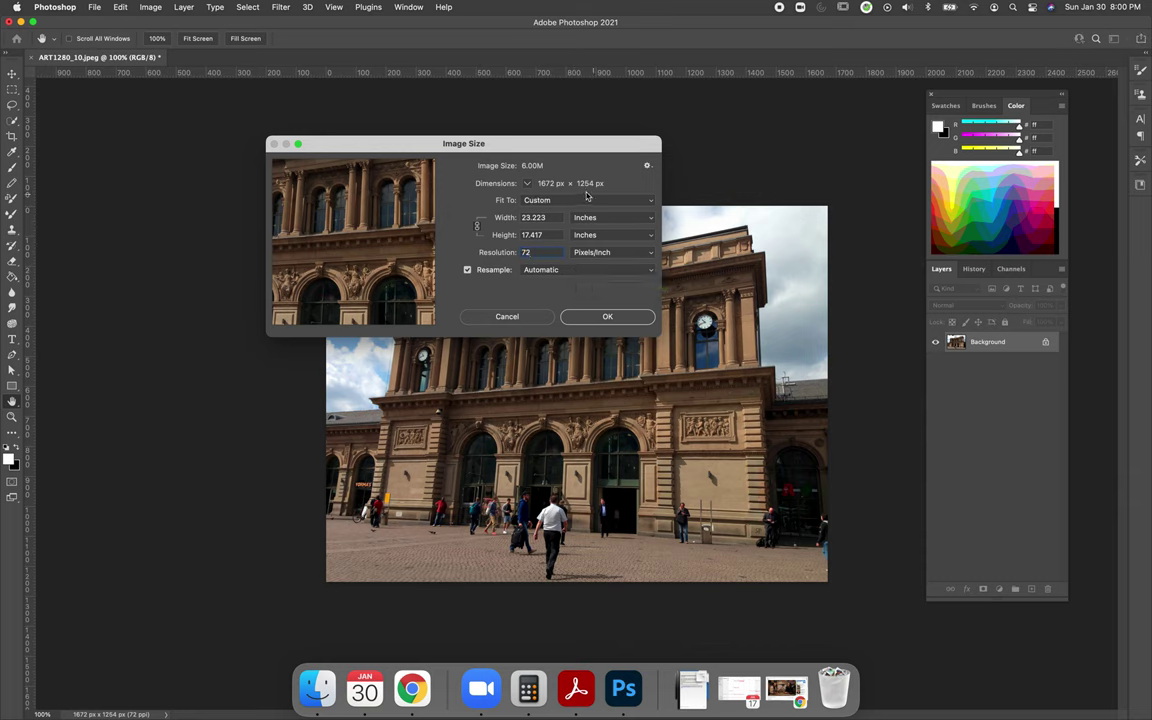
pyautogui.doubleClick(518, 252)
pyautogui.write('300')
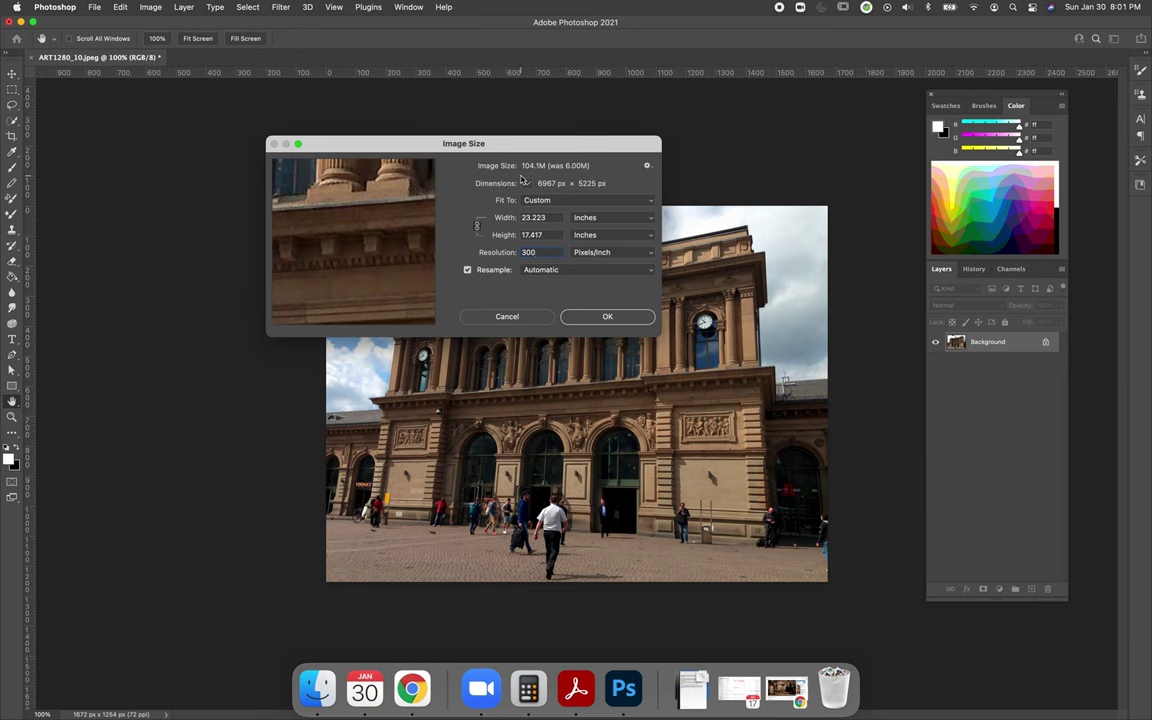
pyautogui.click(510, 317)
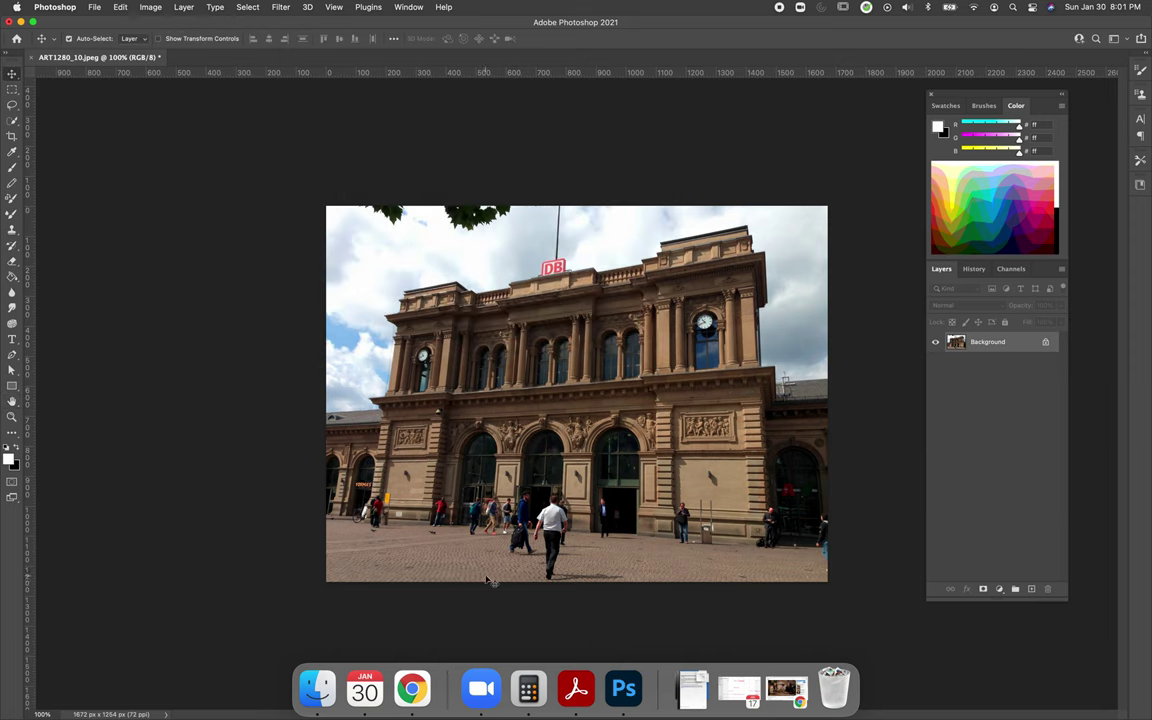
pyautogui.click(412, 688)
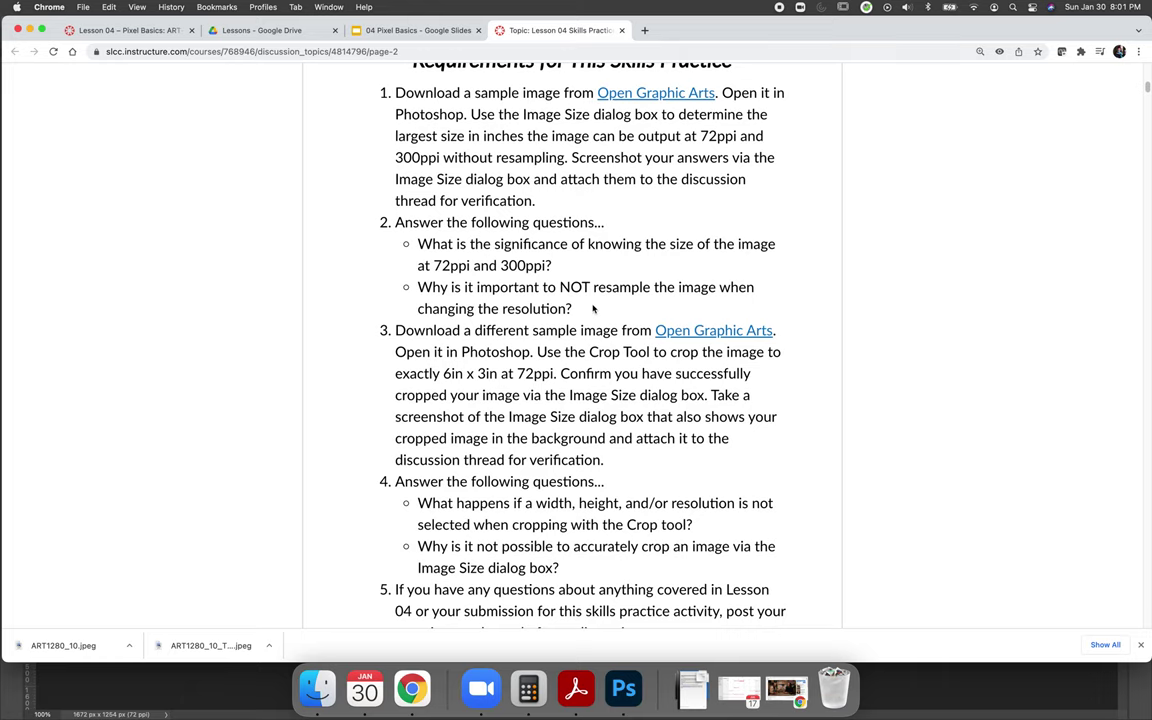
pyautogui.scroll(-3, 593, 309)
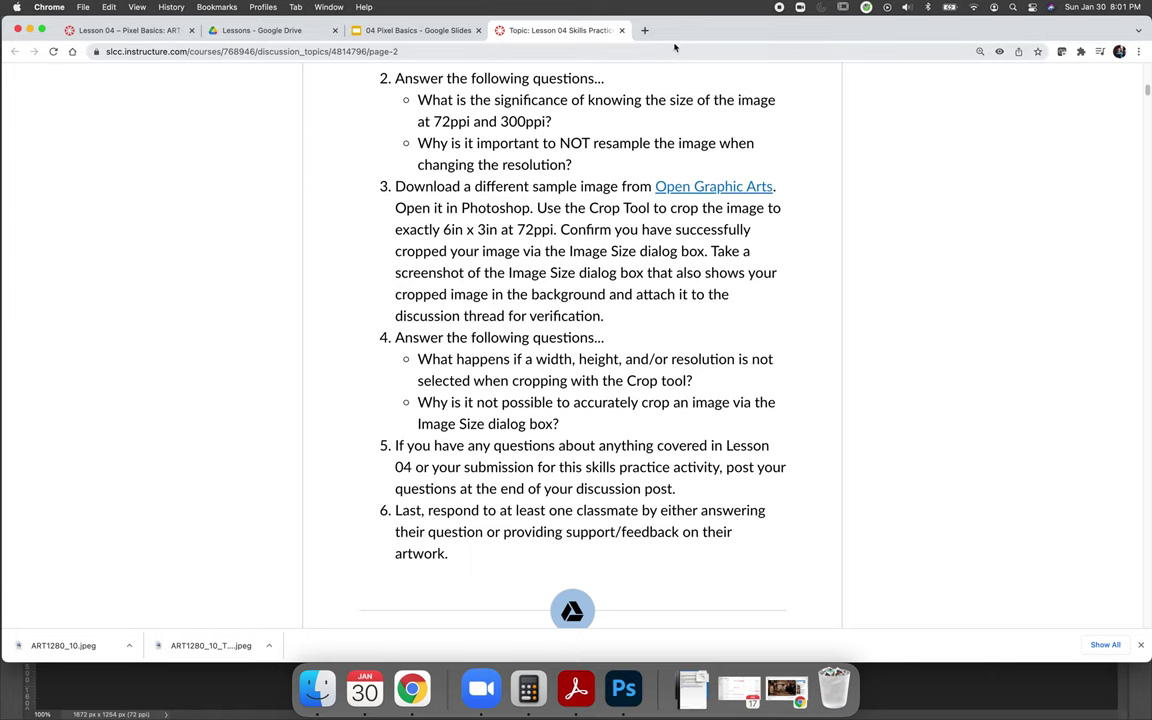
# Step: Go to opengraphicarts.org in a new tab and open its Stock Images page
pyautogui.click(644, 30)
pyautogui.write('open')
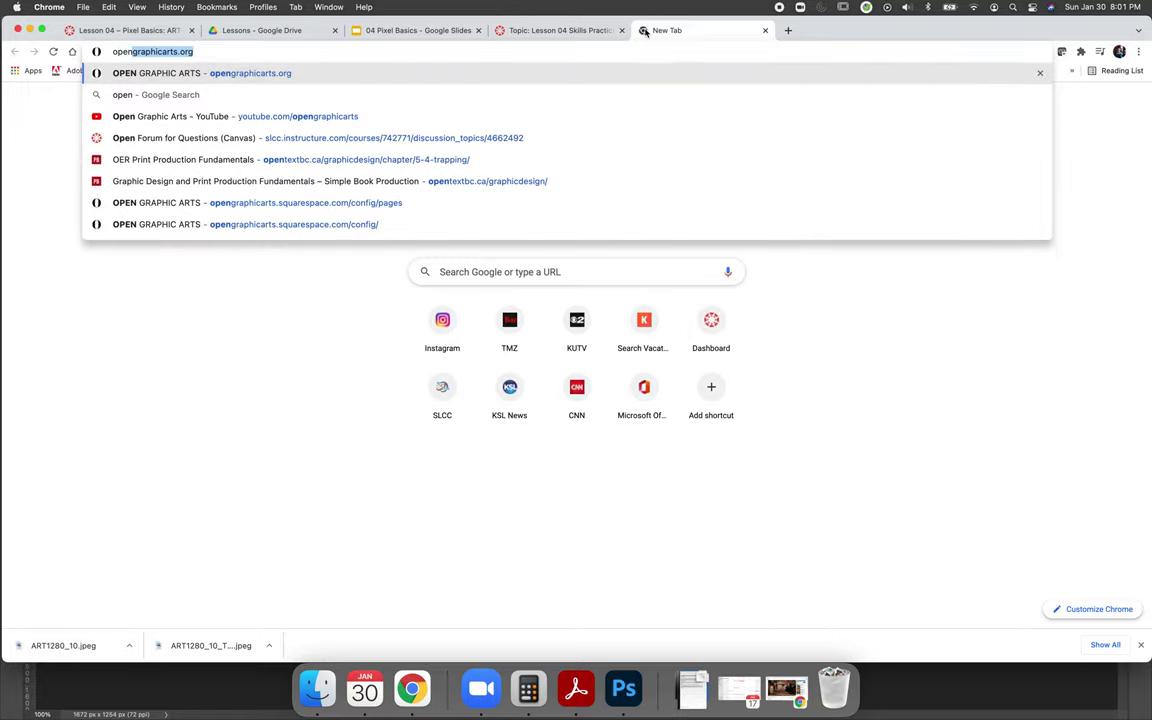
pyautogui.press('Return')
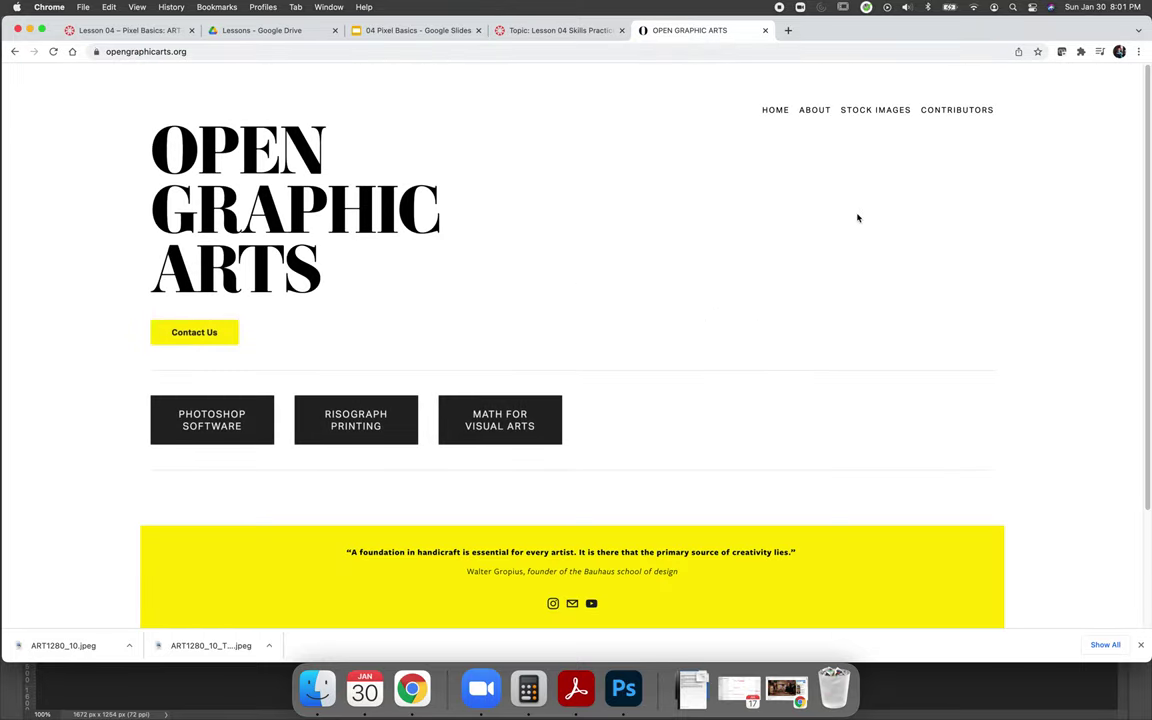
pyautogui.click(878, 111)
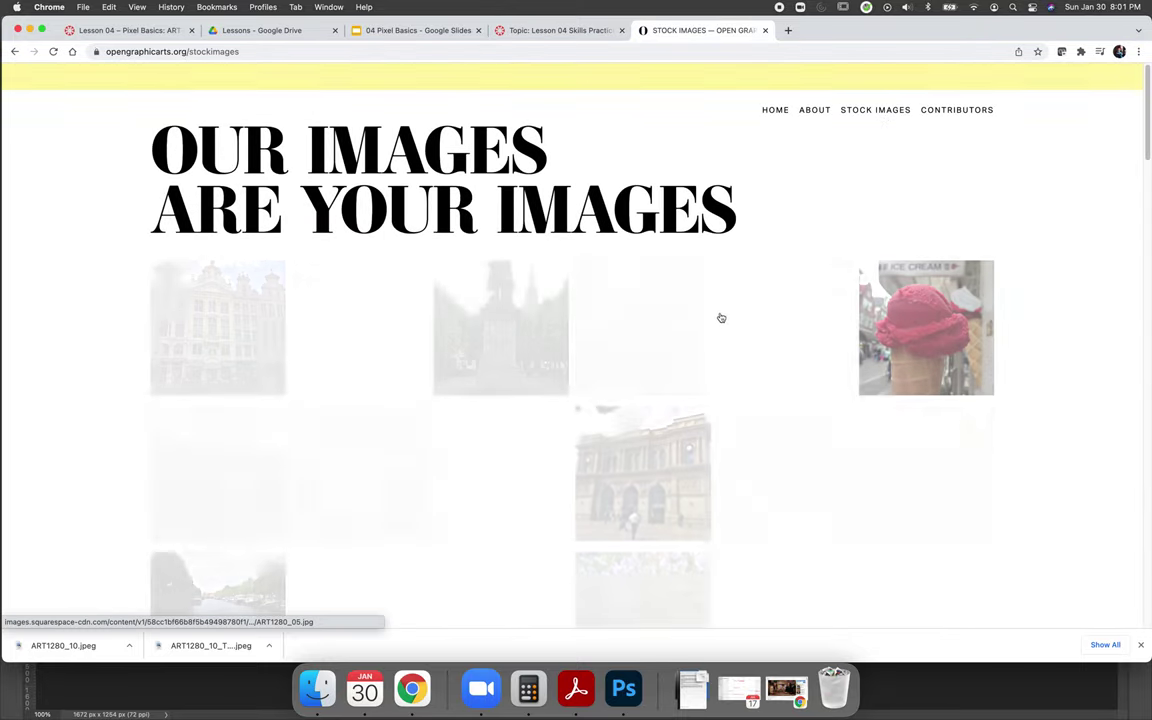
# Step: Save the garden pergola photo to Downloads as ART1280_15.jpeg and return to the Canvas tab
pyautogui.scroll(-5, 483, 262)
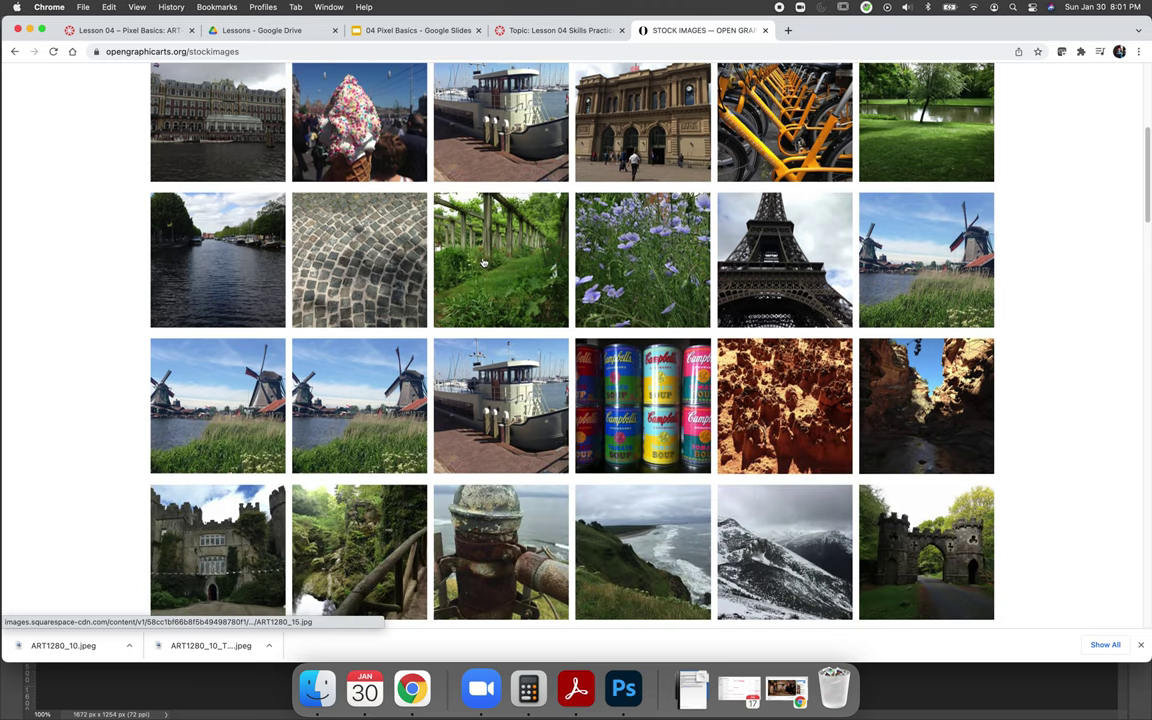
pyautogui.click(483, 262)
pyautogui.rightClick(551, 285)
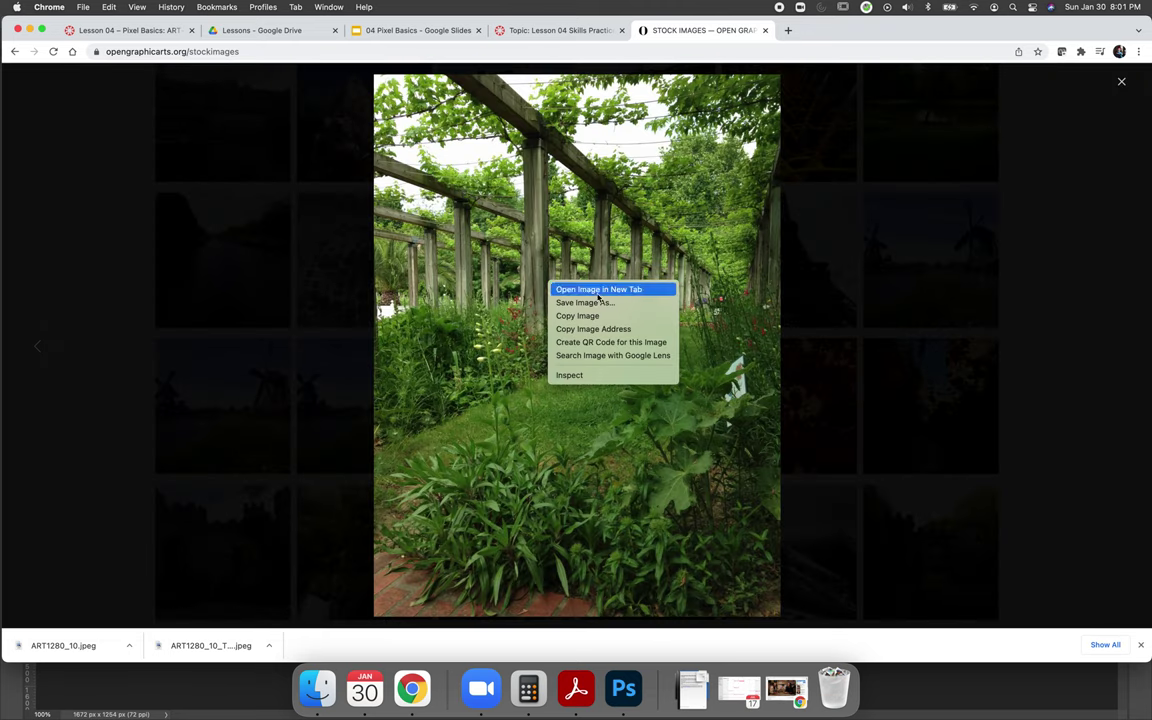
pyautogui.click(597, 302)
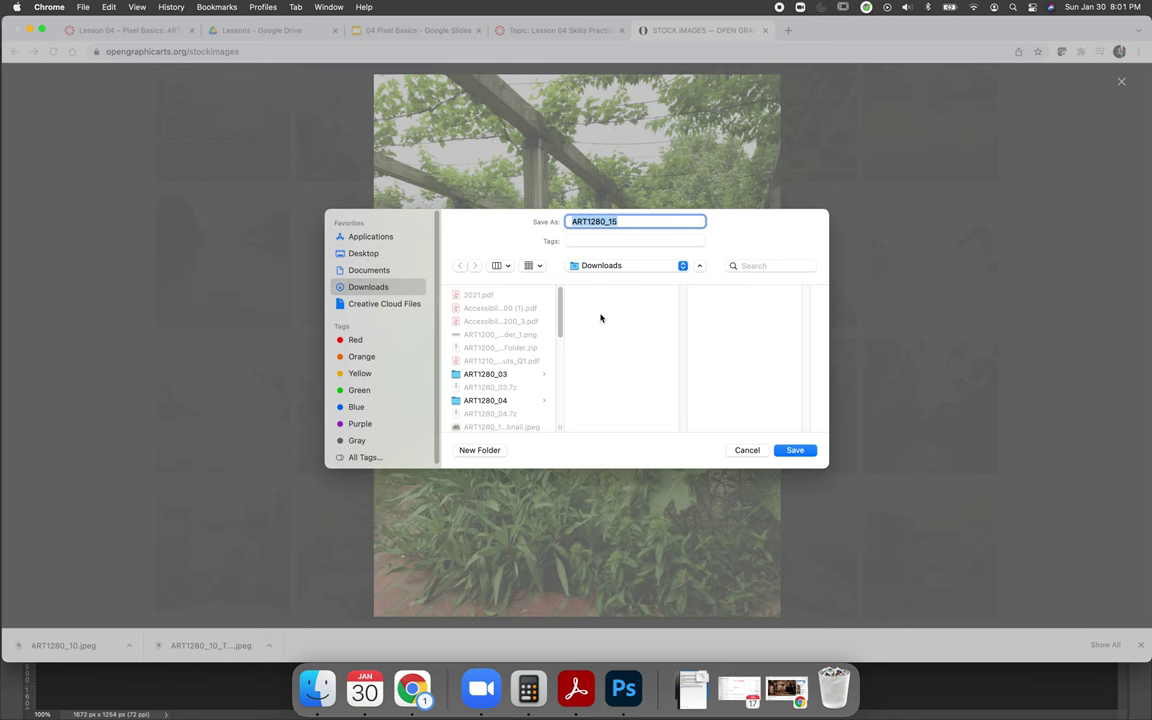
pyautogui.click(808, 450)
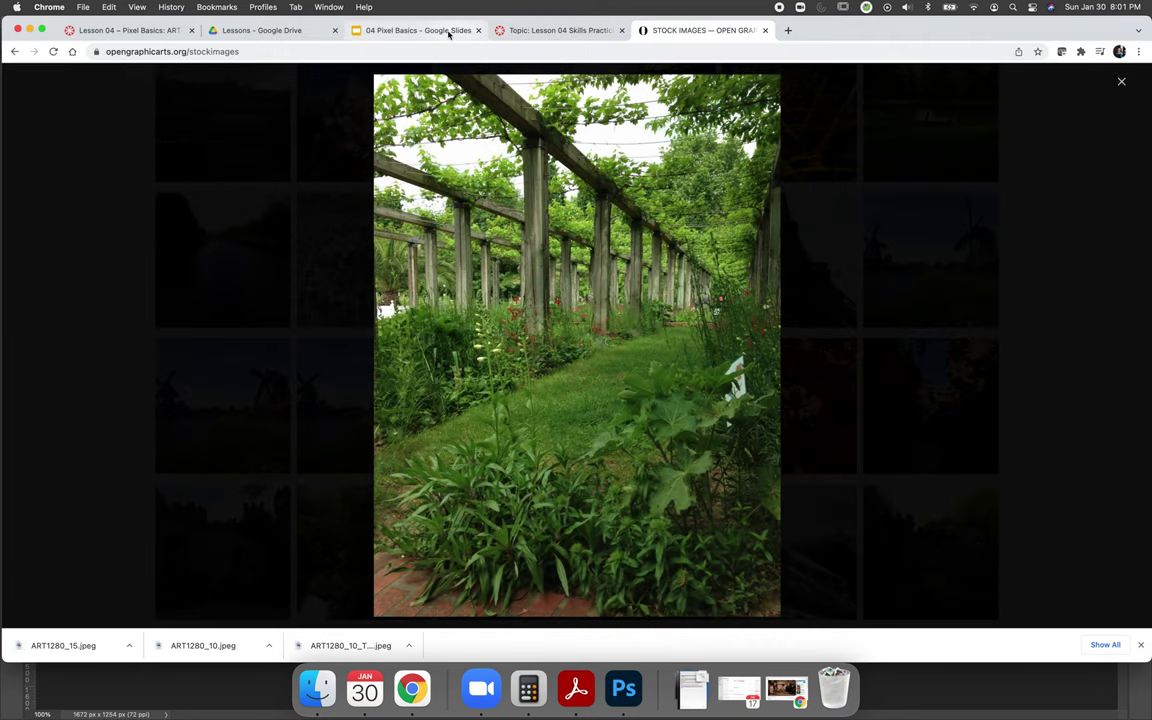
pyautogui.click(566, 32)
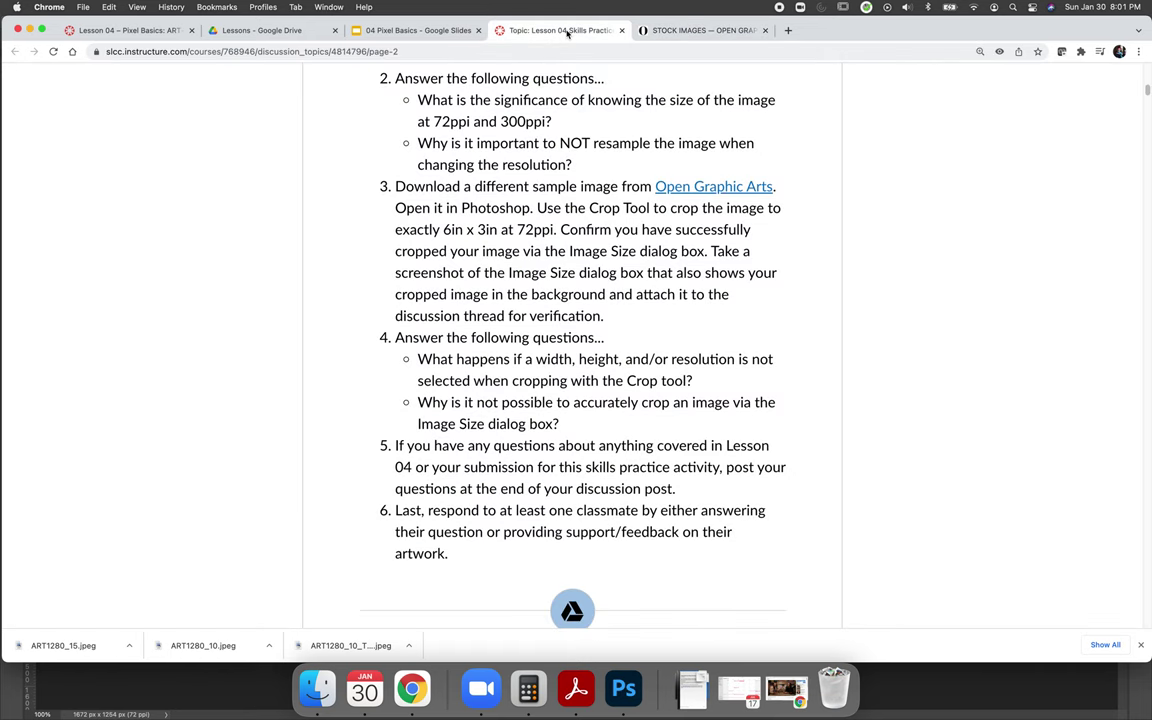
pyautogui.click(788, 30)
pyautogui.write('unsplash.com')
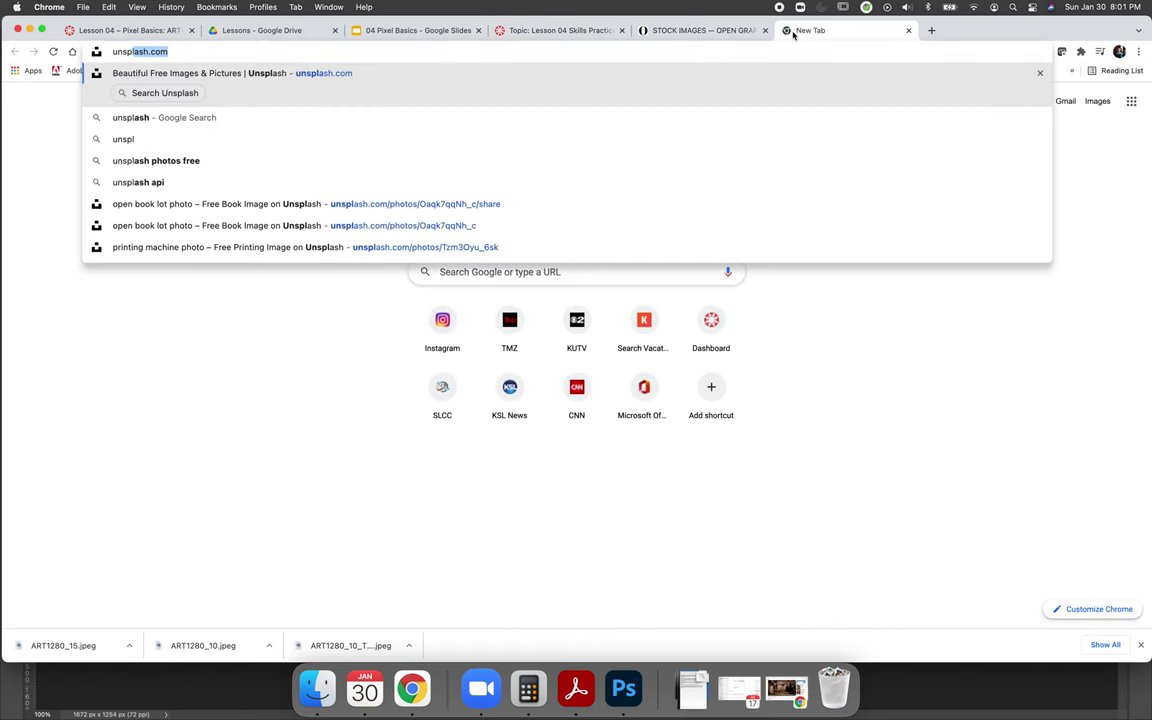
pyautogui.press('Return')
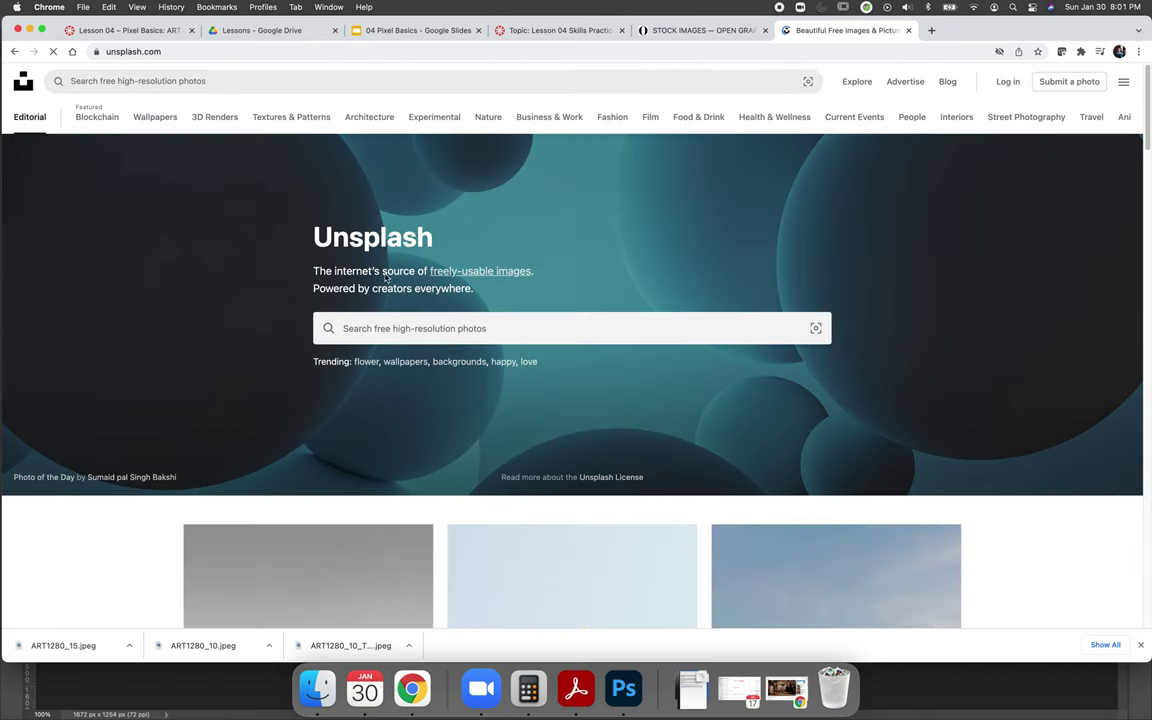
pyautogui.click(410, 333)
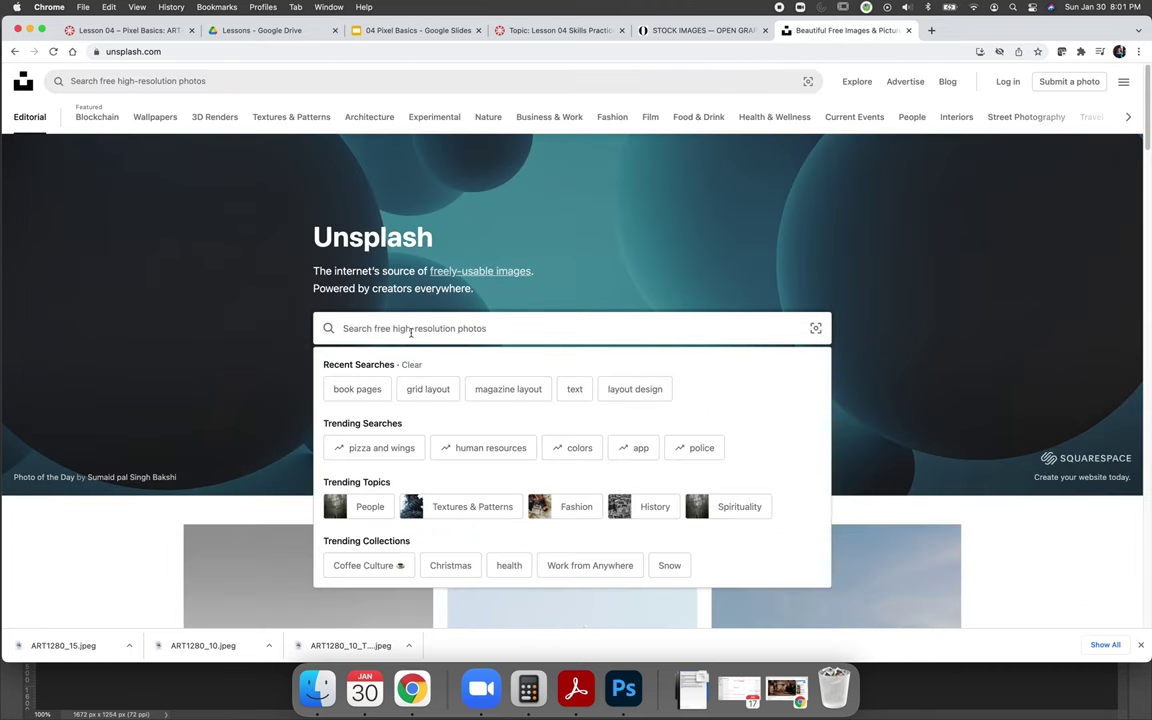
pyautogui.write('mouse')
pyautogui.press('Return')
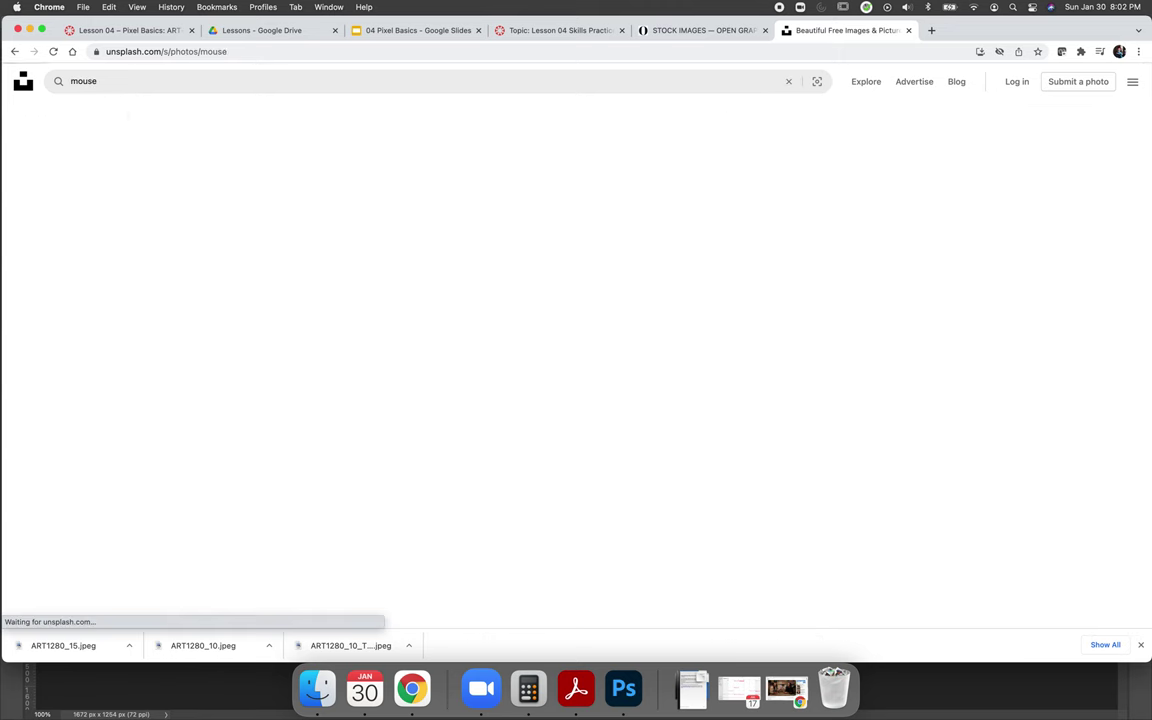
pyautogui.scroll(-2, 175, 453)
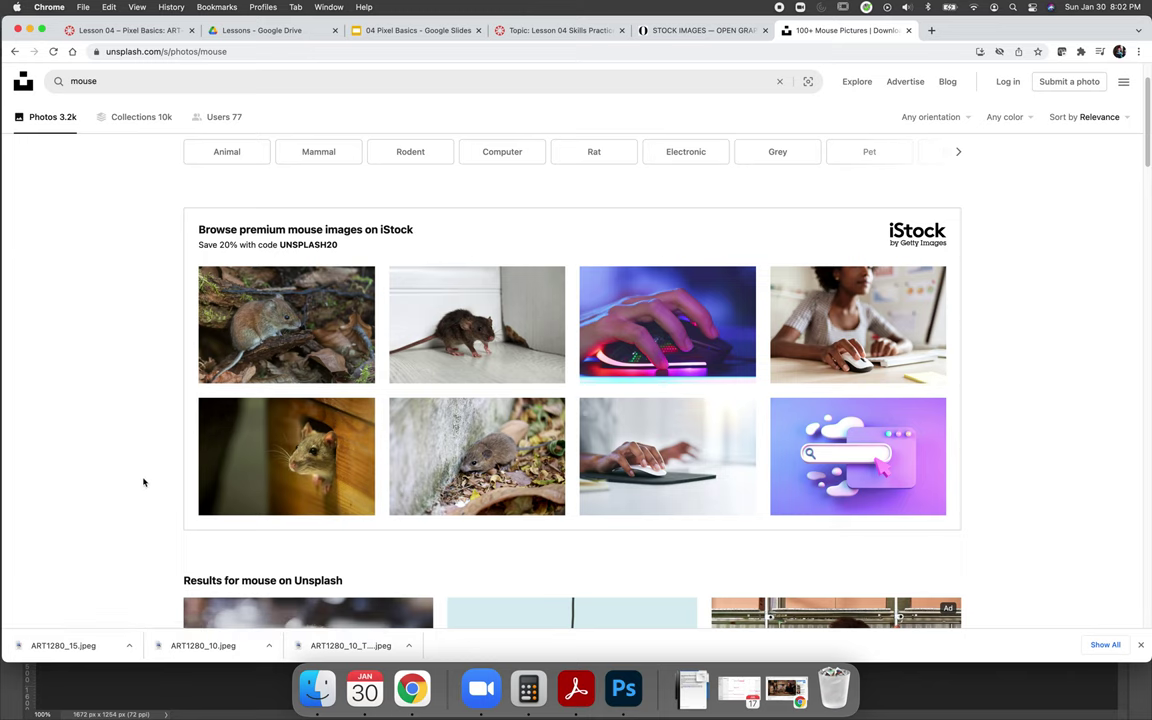
pyautogui.scroll(-10, 143, 482)
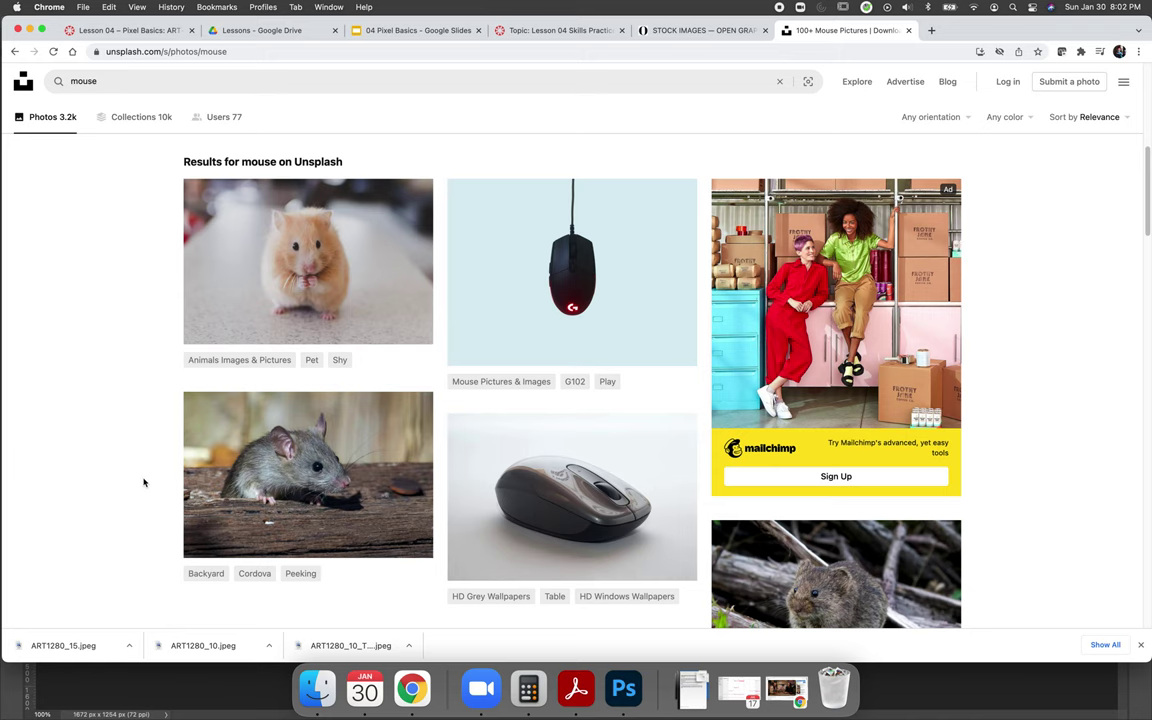
pyautogui.scroll(-20, 143, 482)
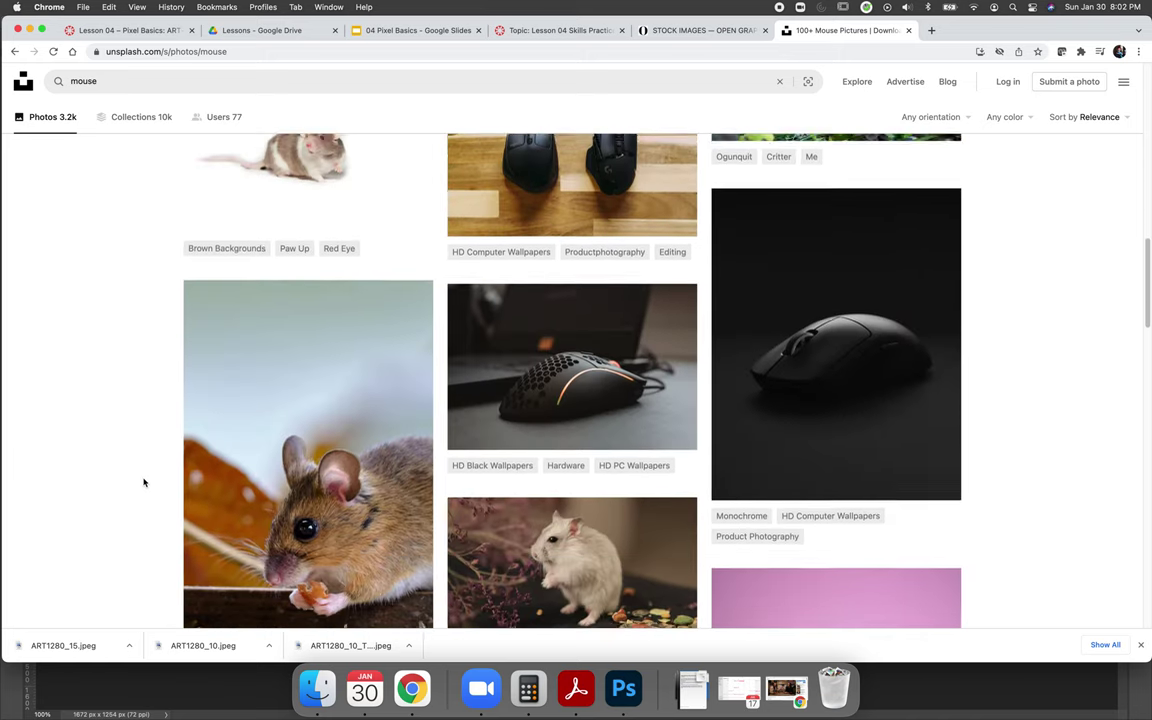
pyautogui.scroll(20, 143, 482)
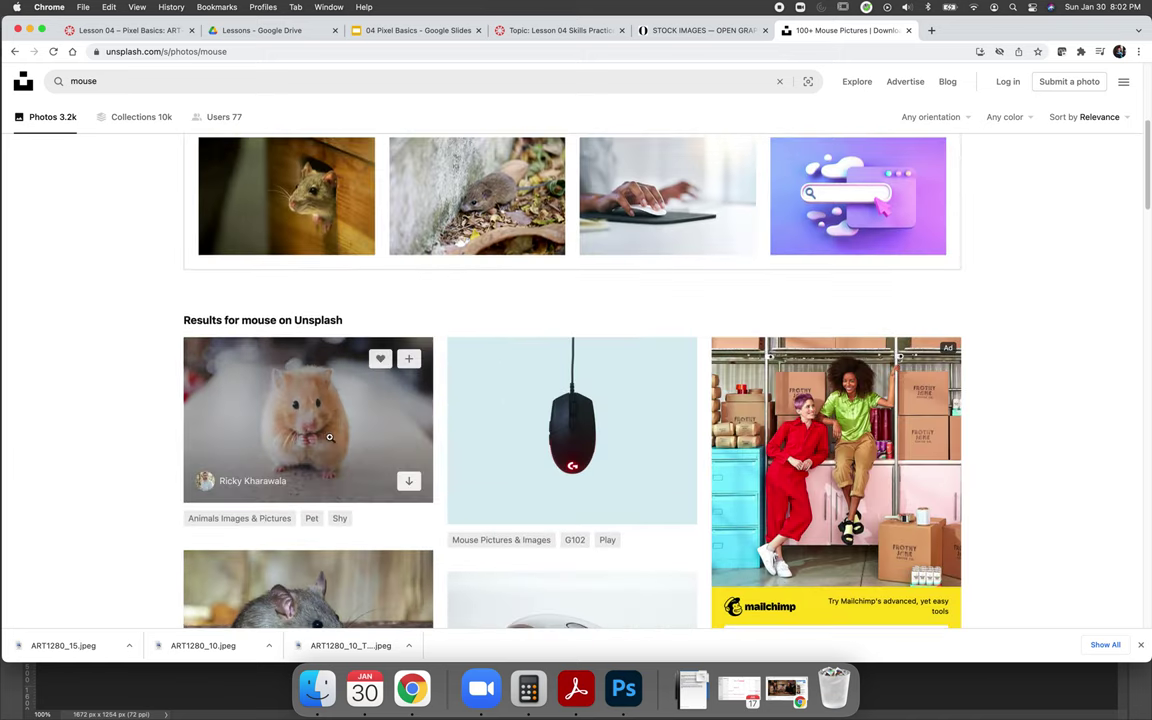
pyautogui.click(290, 384)
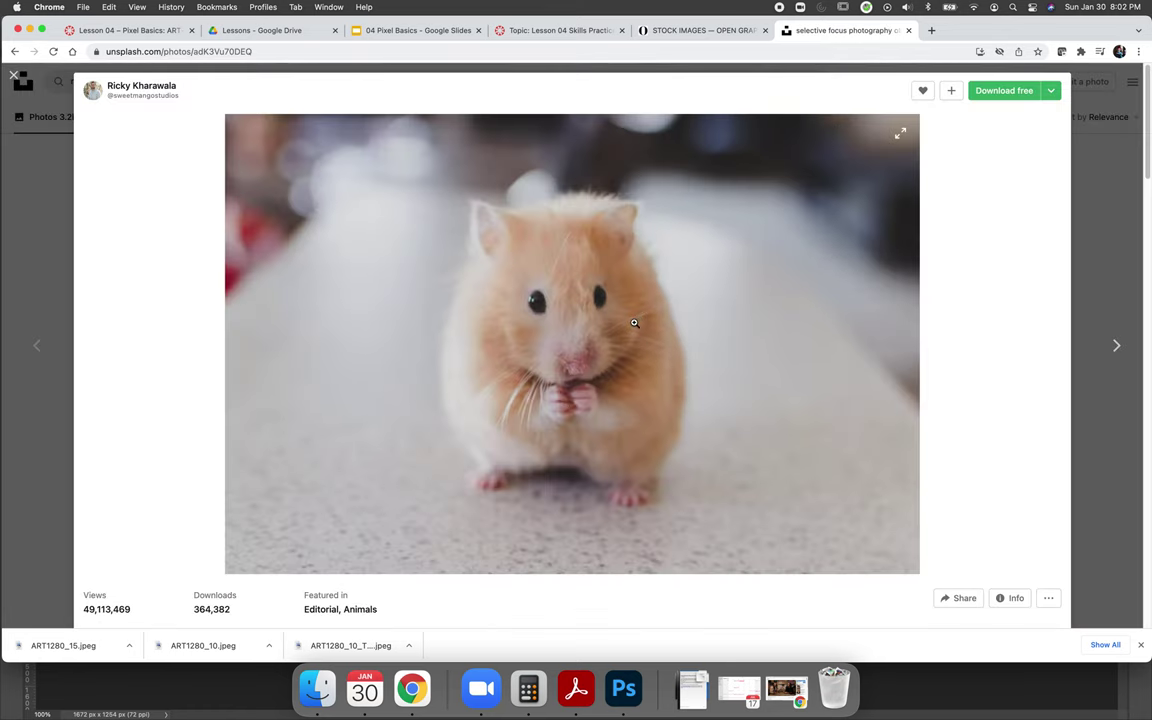
pyautogui.click(907, 31)
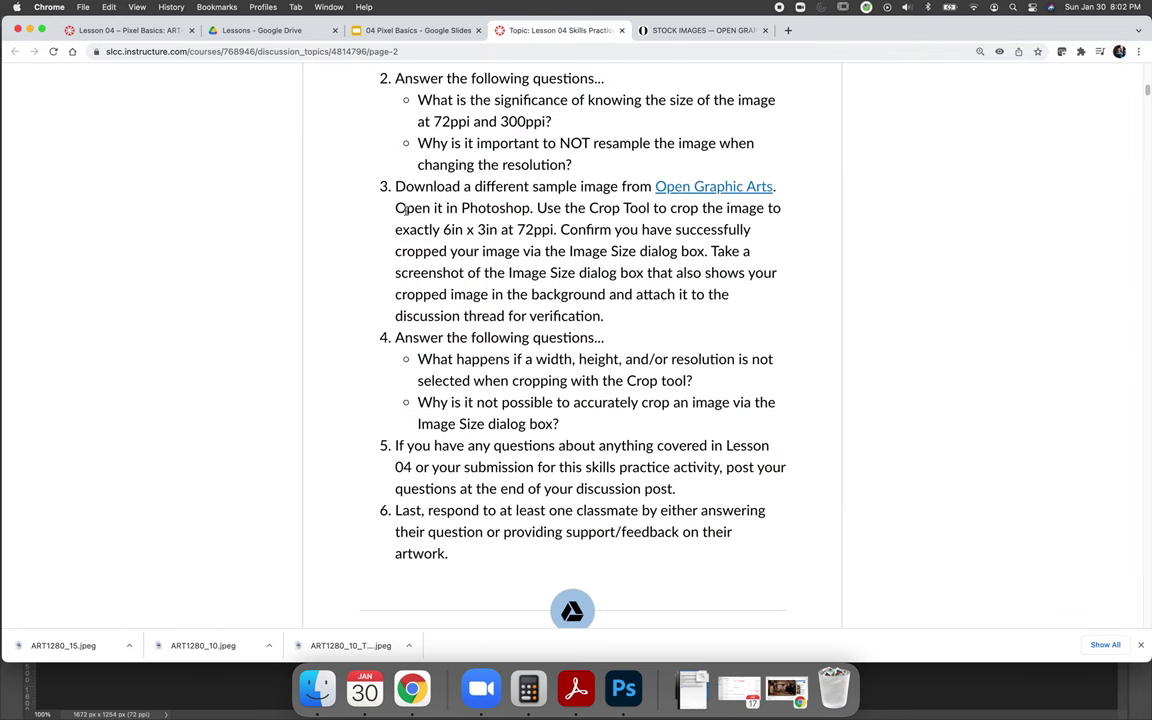
# Step: Highlight the step 3 crop requirement (6in x 3in at 72ppi), then return to Photoshop
pyautogui.moveTo(368, 198); pyautogui.dragTo(731, 240)
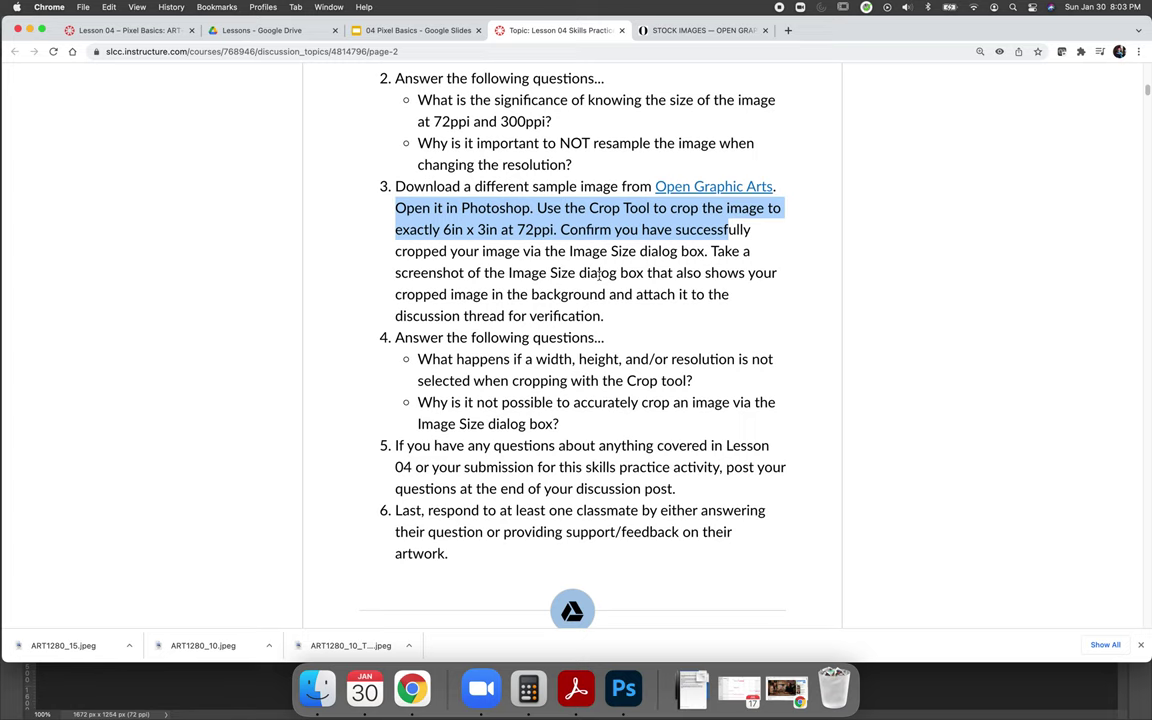
pyautogui.click(623, 688)
# Step: Open ART1280_15.jpeg from Downloads, assigning the working RGB profile, as a 1500 x 2002 px document
pyautogui.click(94, 7)
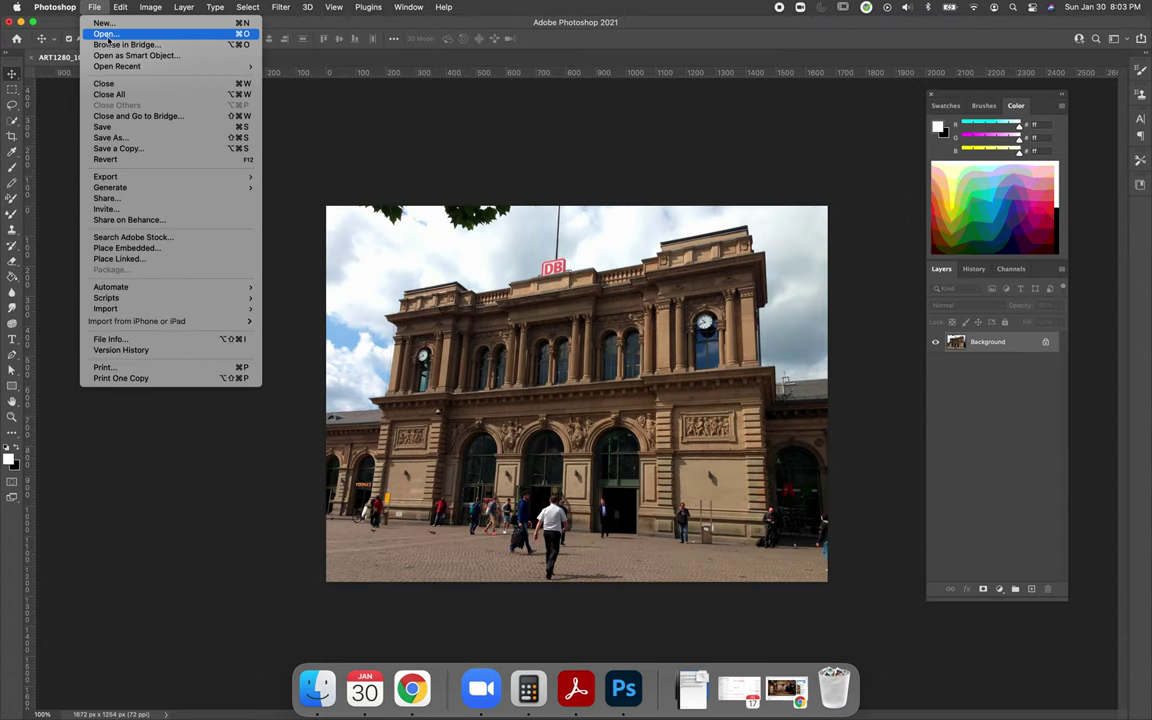
pyautogui.click(100, 33)
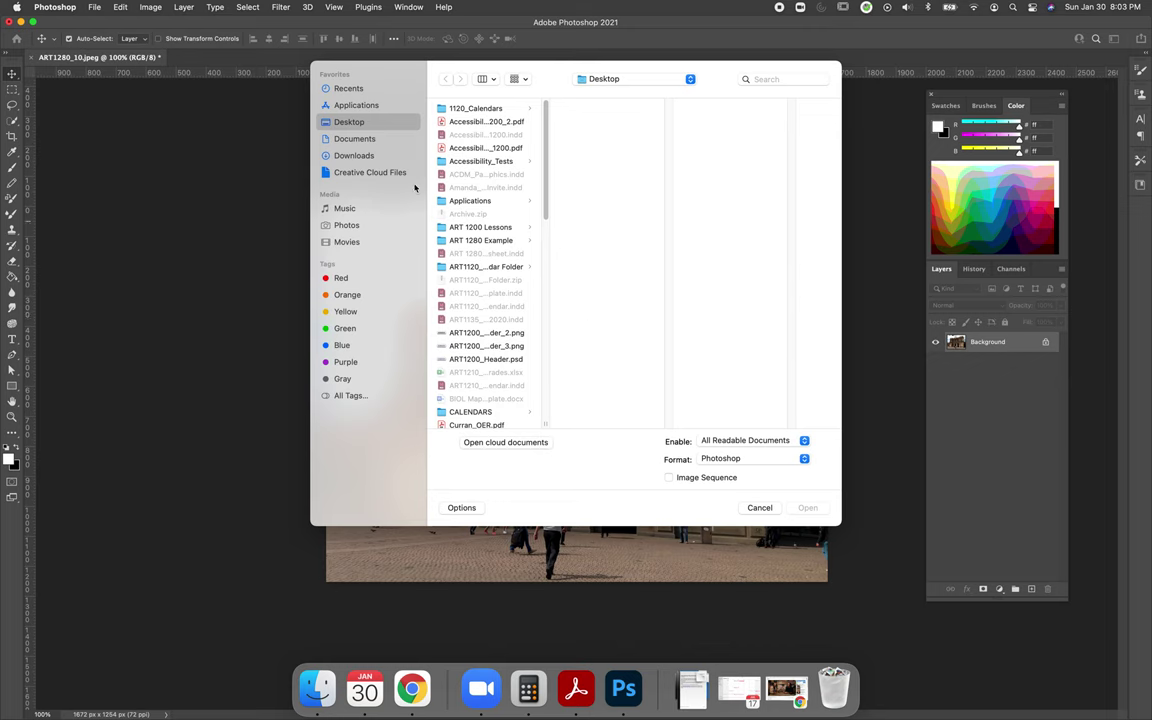
pyautogui.click(354, 155)
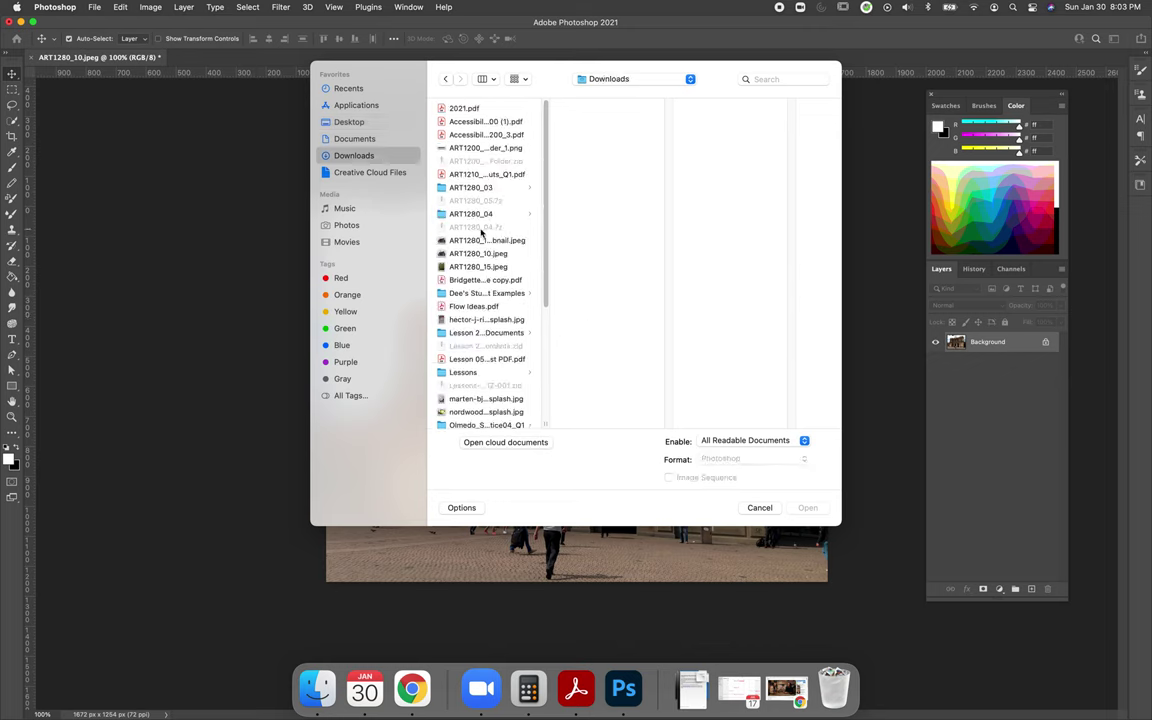
pyautogui.click(478, 267)
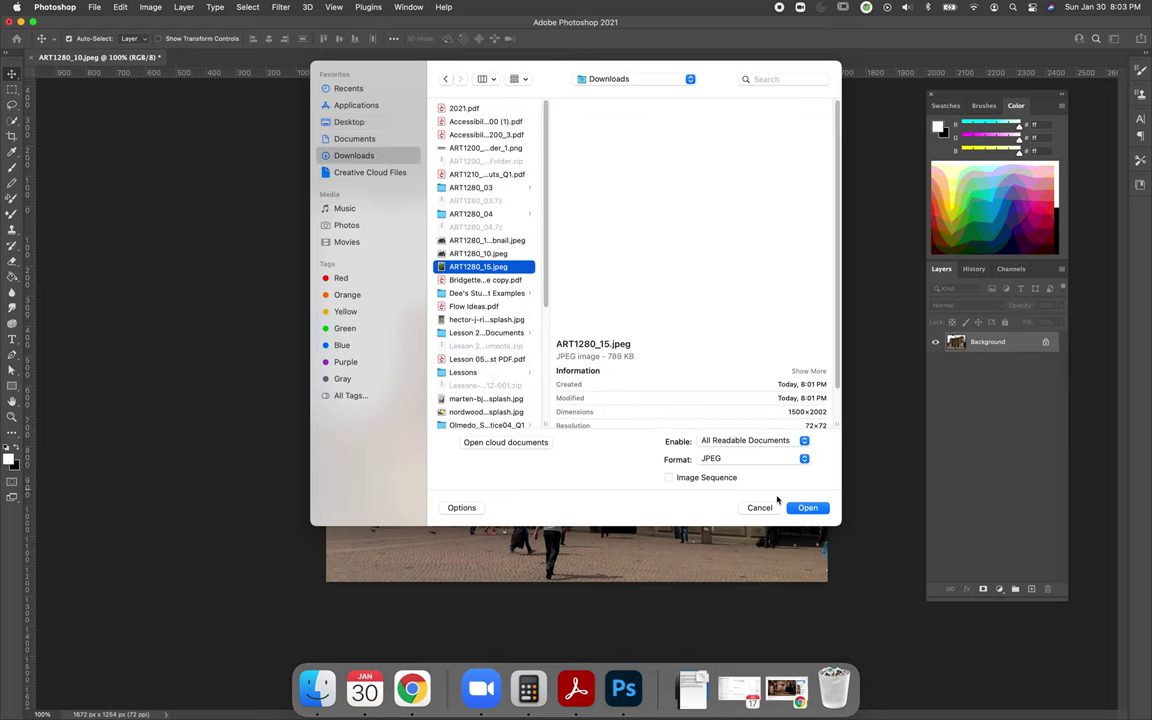
pyautogui.click(807, 508)
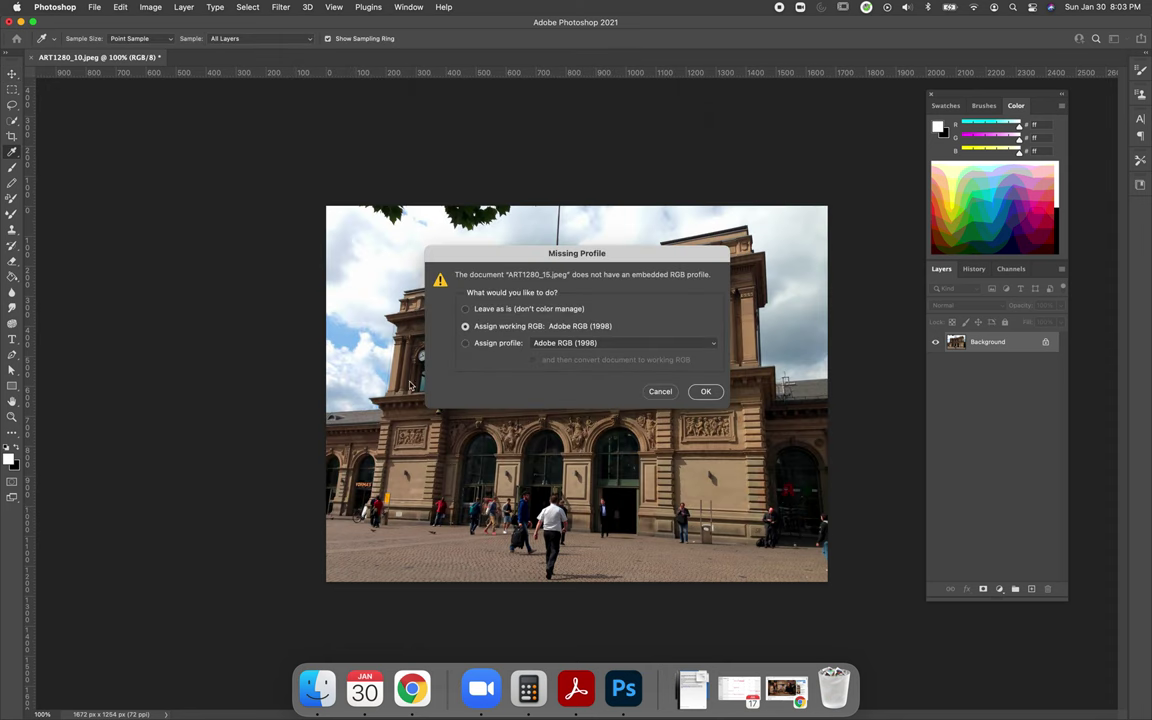
pyautogui.click(705, 391)
pyautogui.press('v')
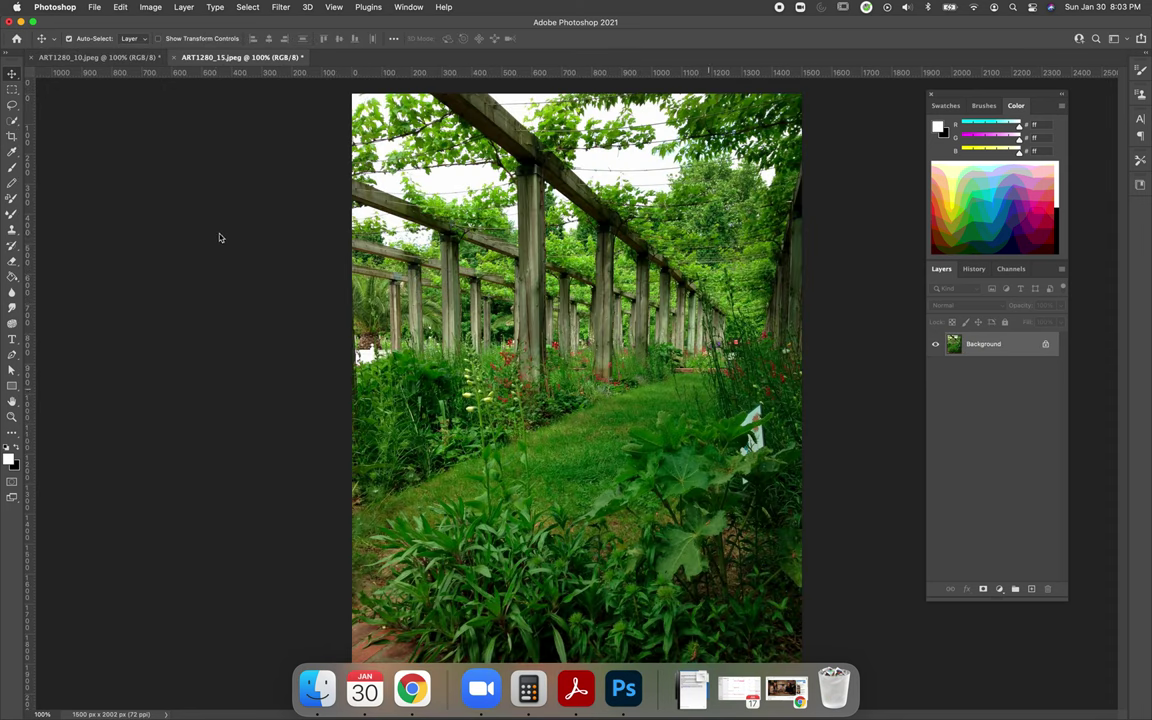
pyautogui.click(13, 137)
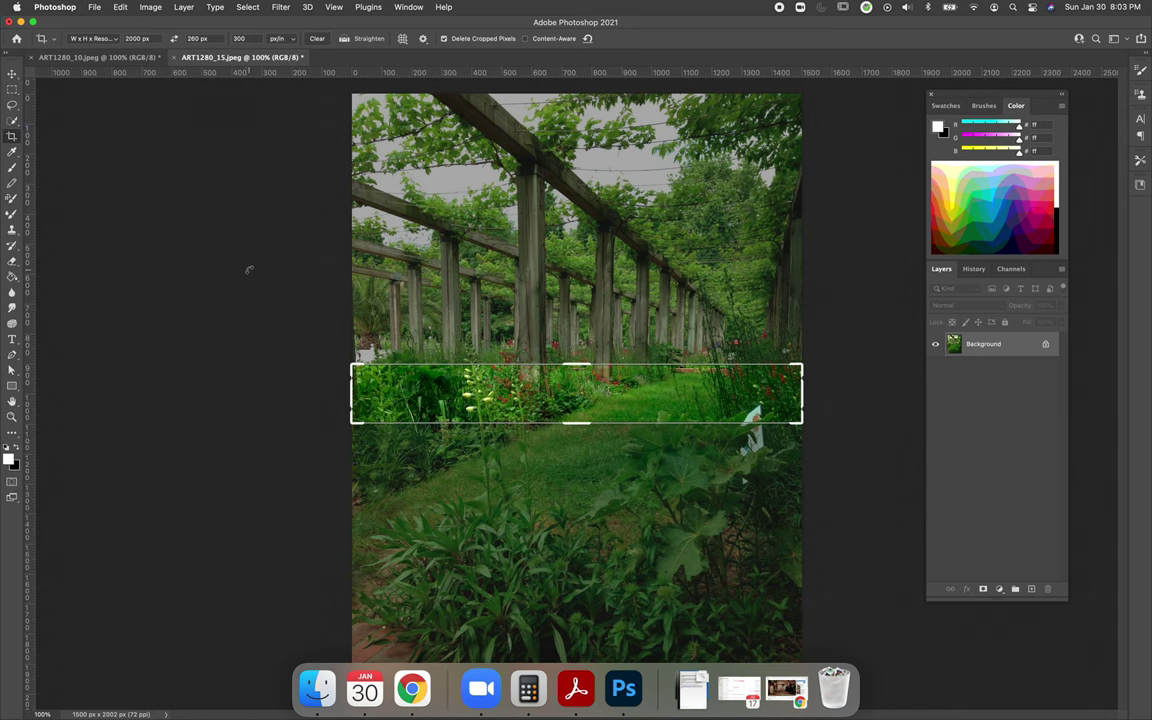
# Step: Switch the Crop tool preset from a 6:3 ratio to W x H x Resolution
pyautogui.click(110, 38)
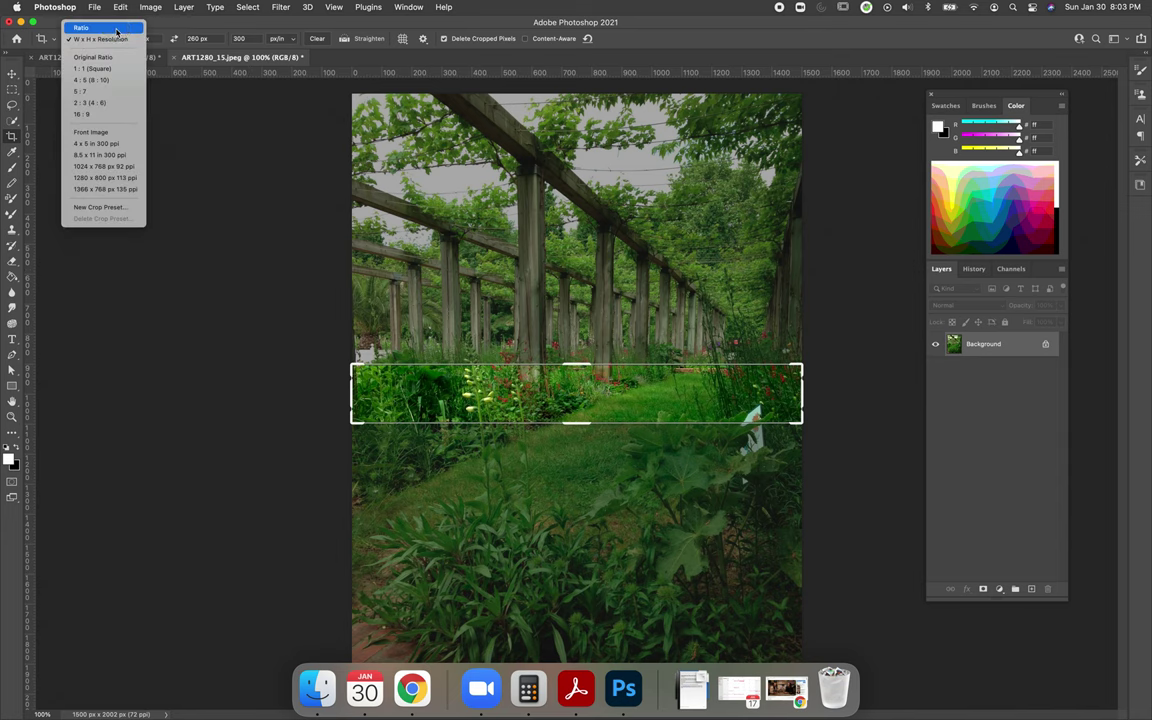
pyautogui.click(88, 27)
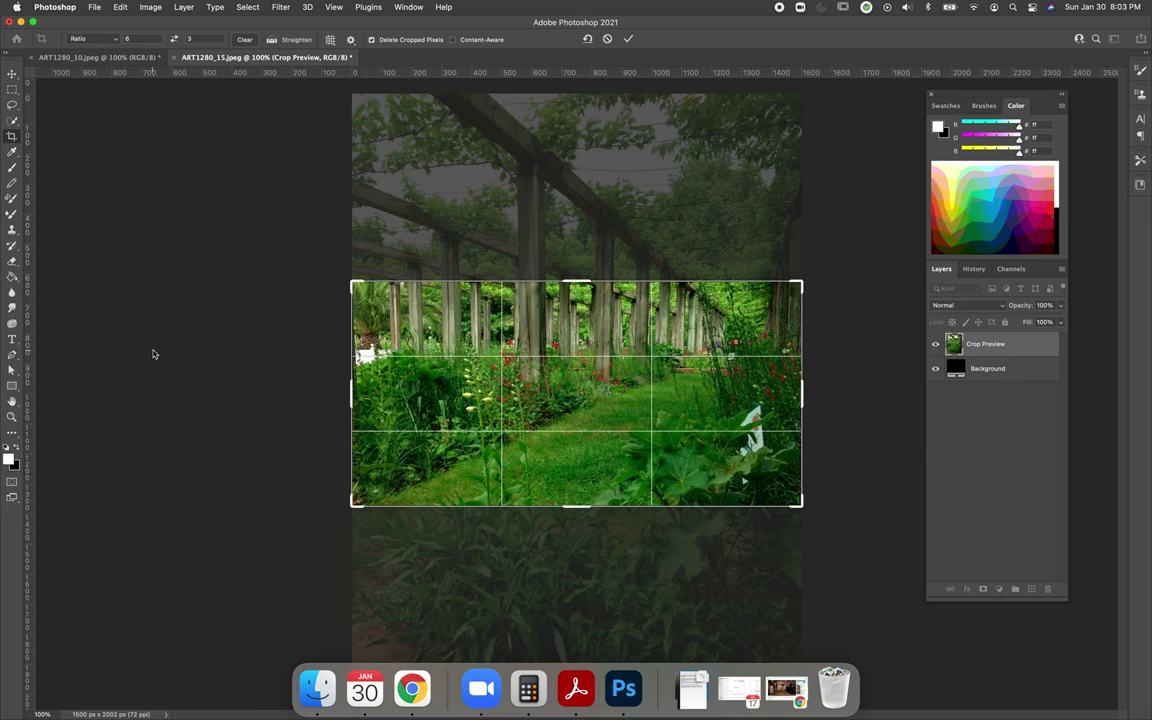
pyautogui.click(115, 40)
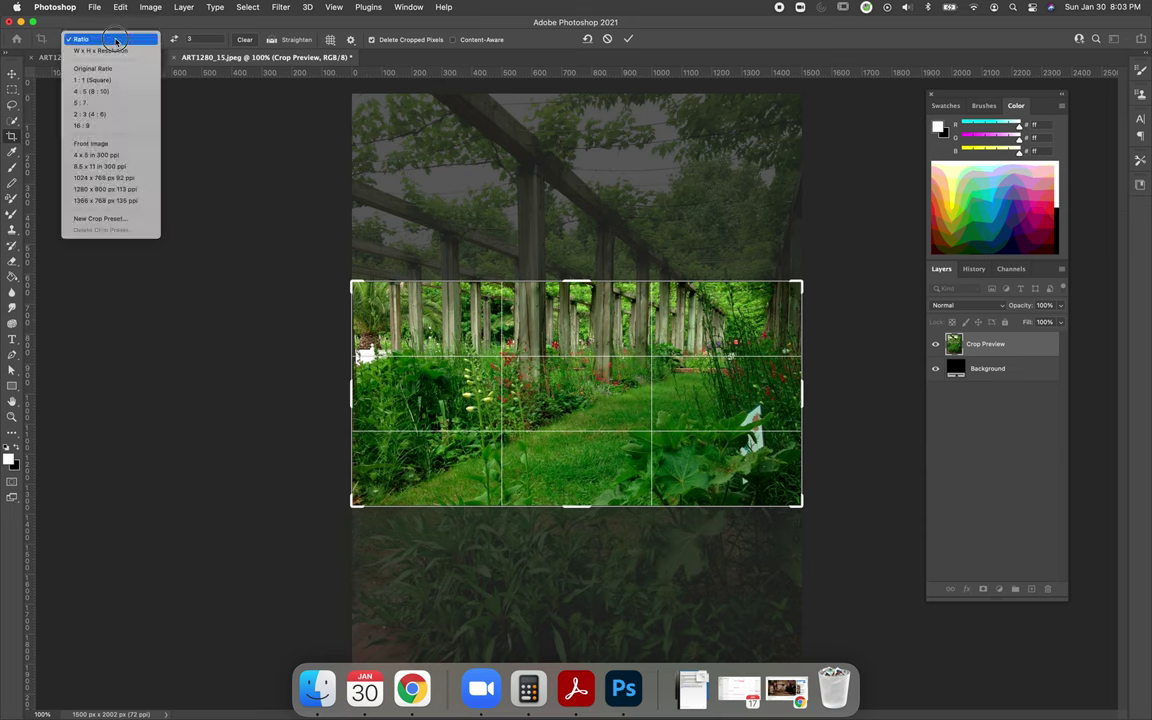
pyautogui.click(102, 50)
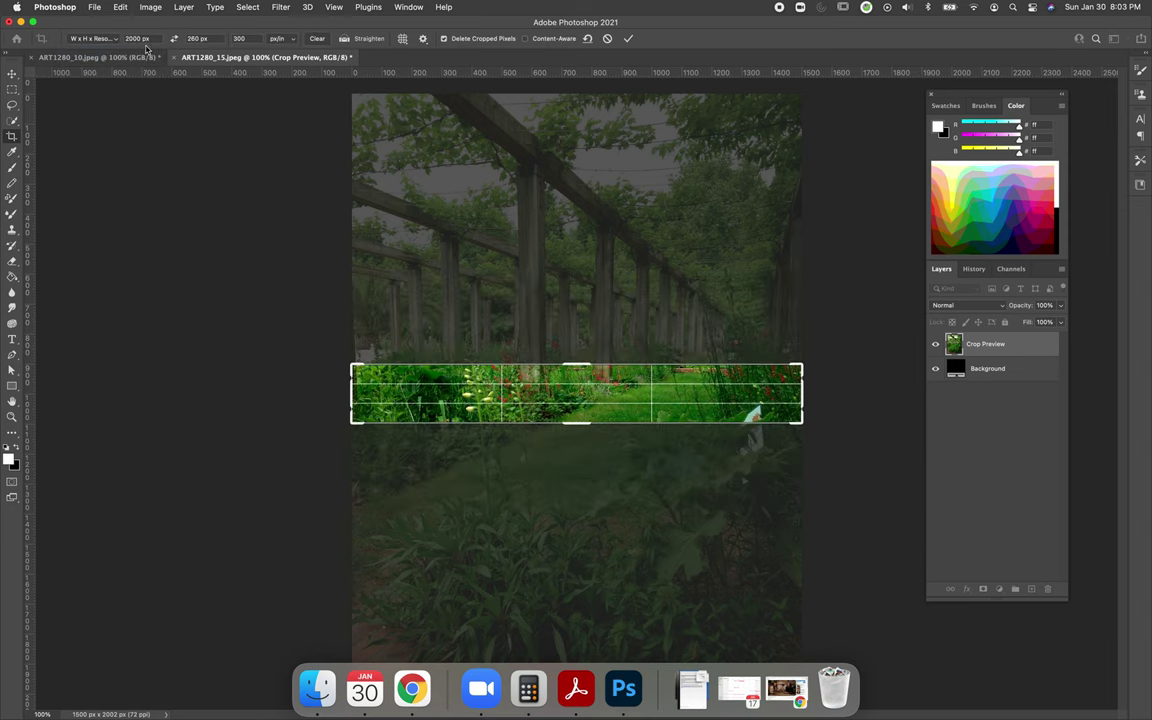
# Step: Set the crop to 3 in wide, 6 in tall at 300 px/in
pyautogui.click(155, 39)
pyautogui.write('3in')
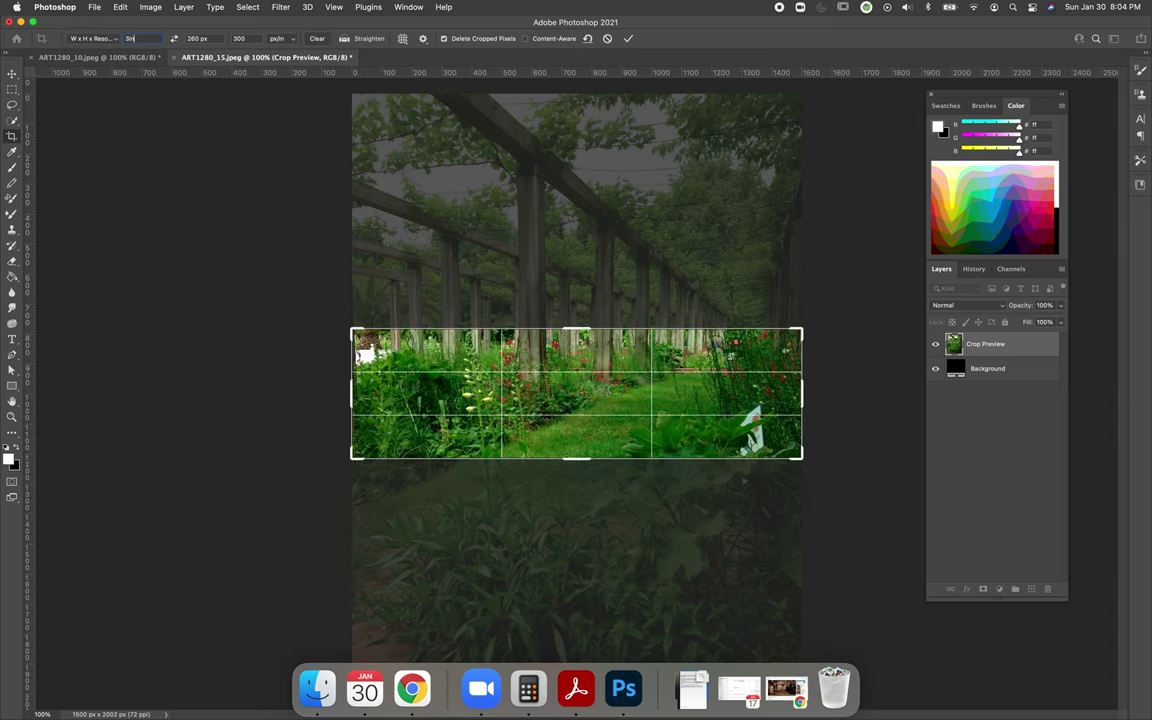
pyautogui.press('Tab')
pyautogui.write('6in')
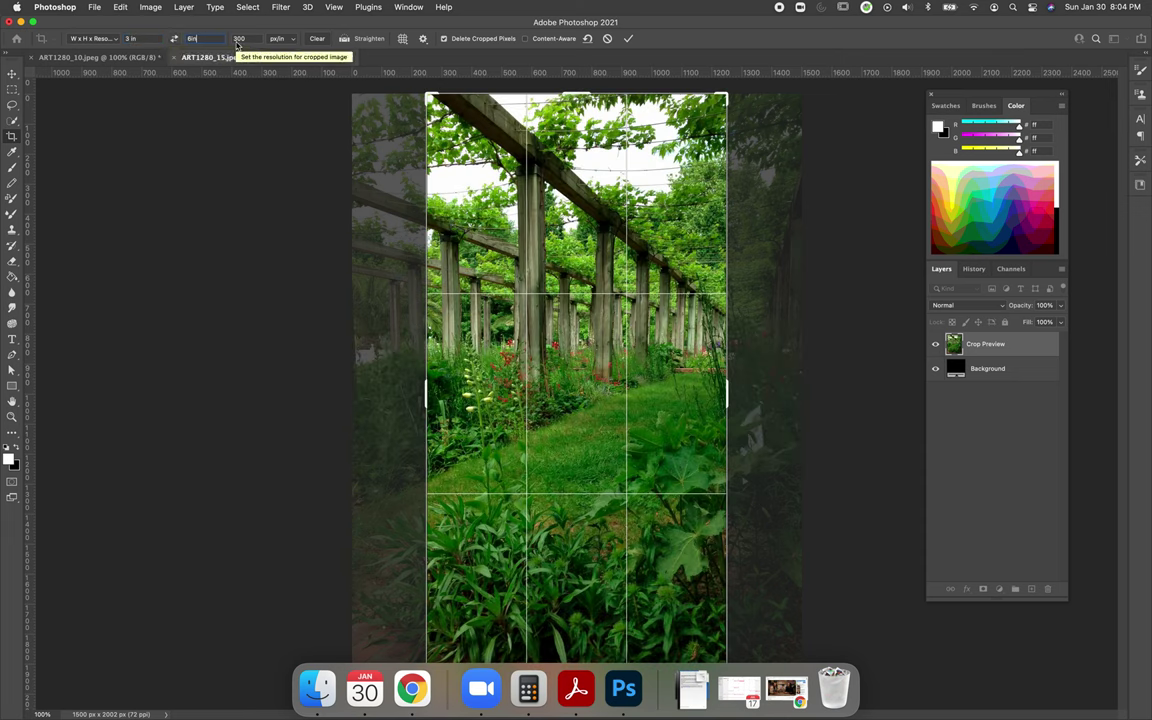
pyautogui.doubleClick(240, 39)
pyautogui.write('300')
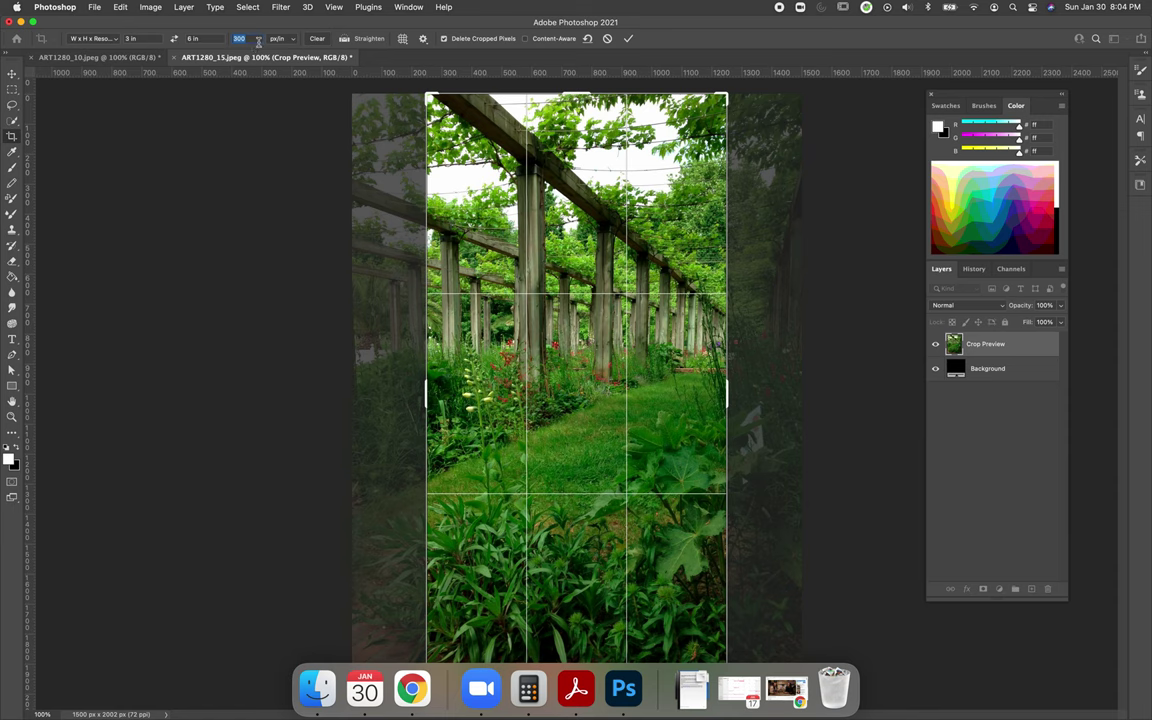
pyautogui.press('Return')
# Step: Commit the 3 x 6 in crop, check it in Image Size, then undo back to 1500 x 2002 px
pyautogui.click(628, 42)
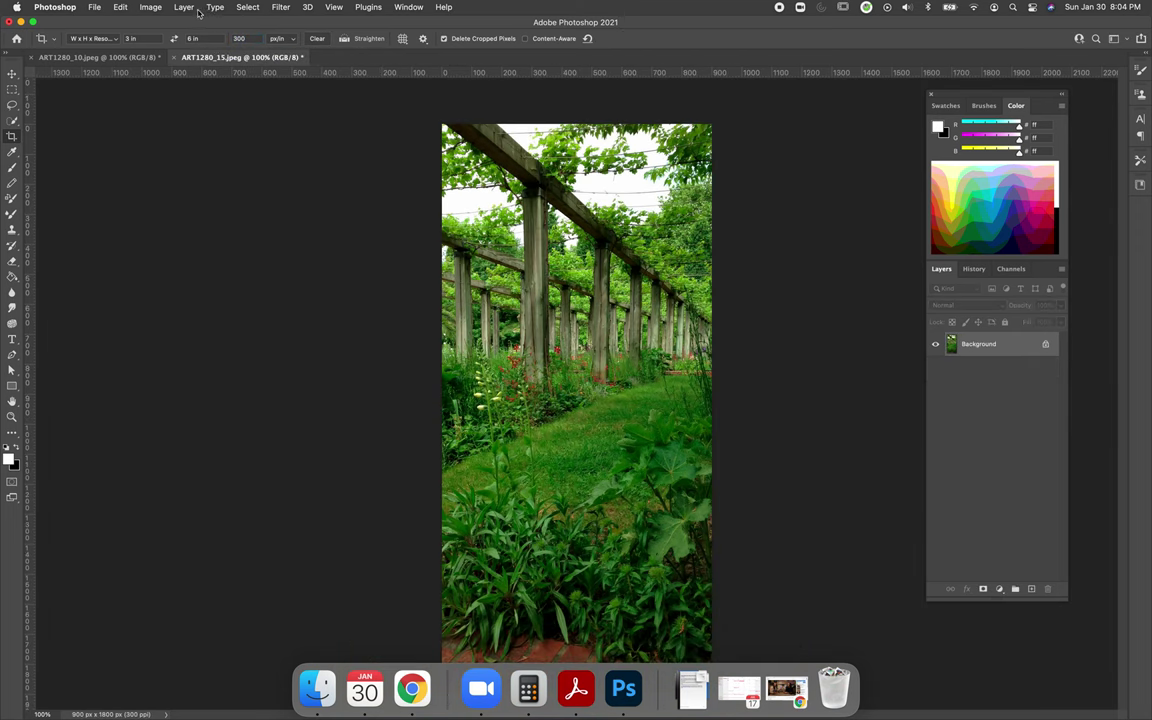
pyautogui.click(150, 7)
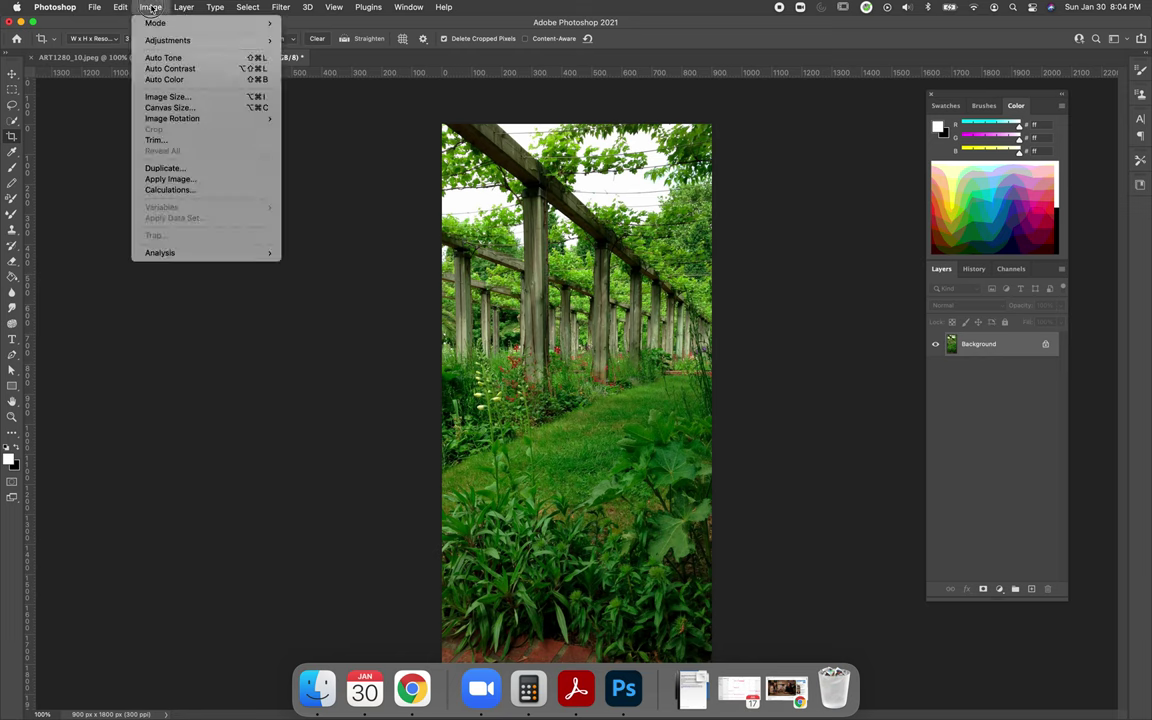
pyautogui.click(178, 97)
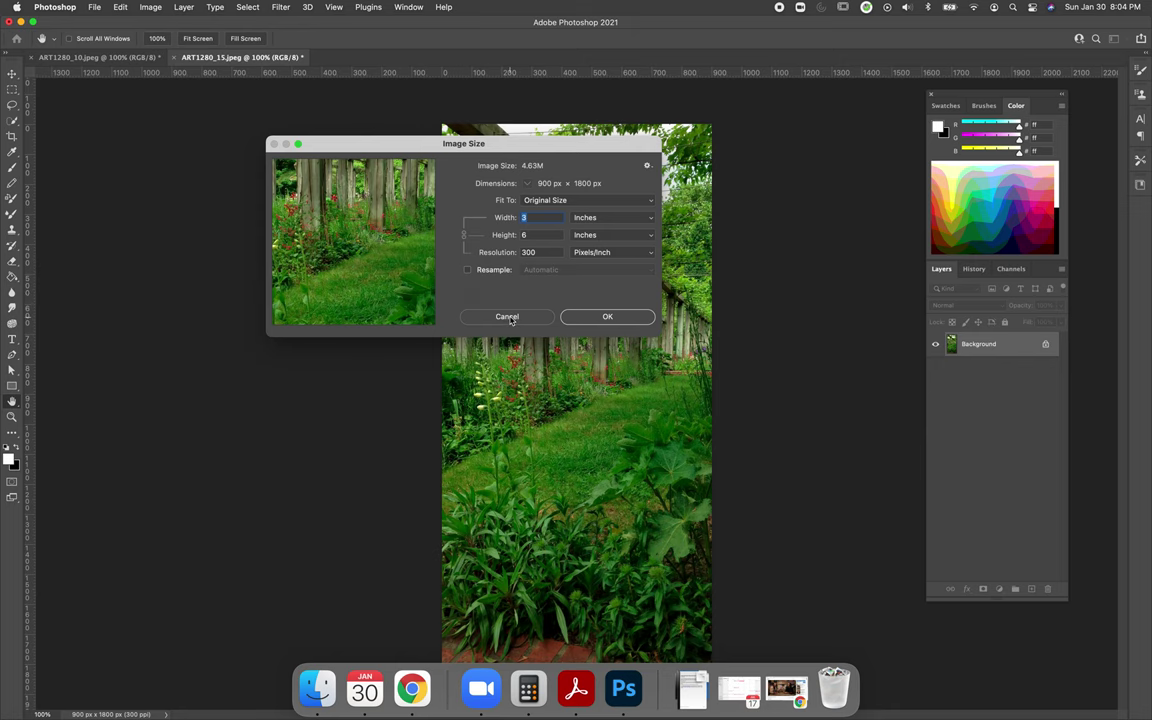
pyautogui.click(508, 317)
pyautogui.press('c')
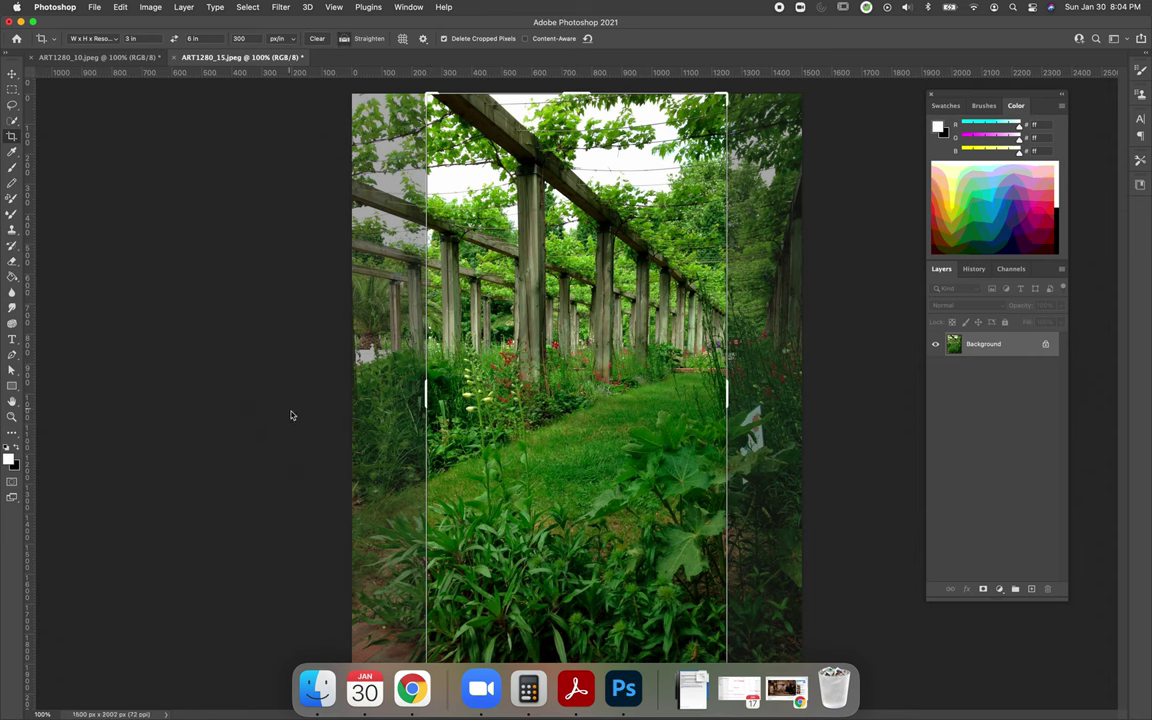
pyautogui.click(412, 688)
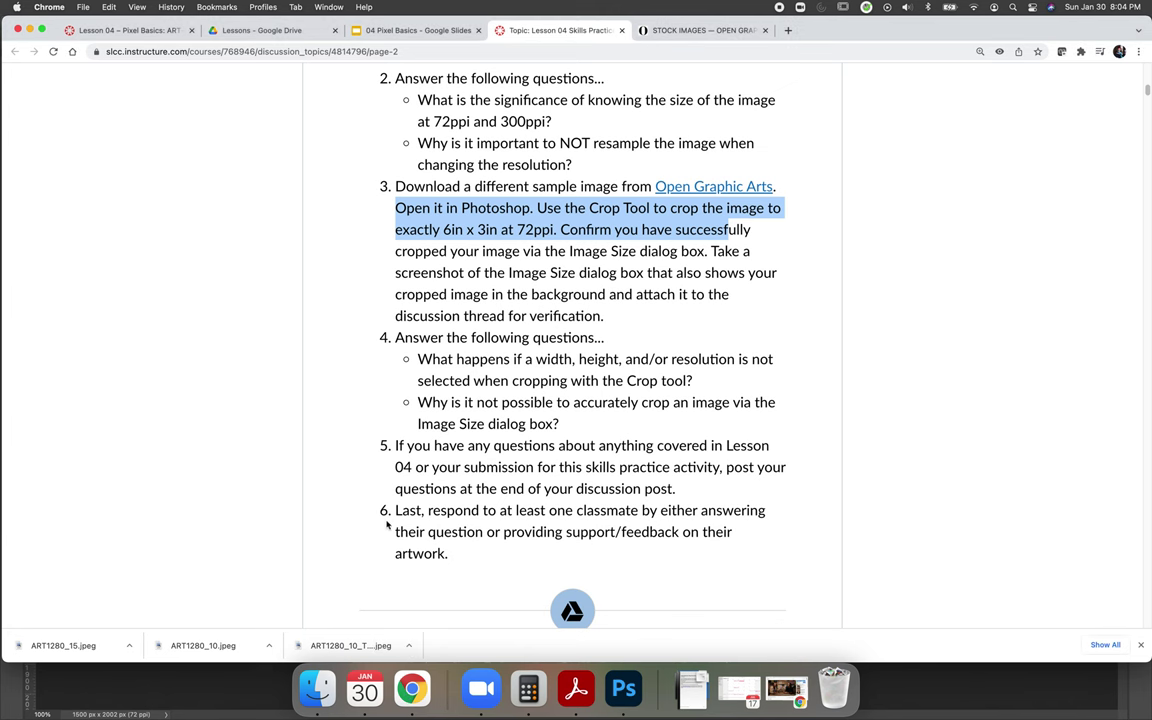
# Step: Scroll through the Canvas crop instructions (6in x 3in at 72ppi), then return to Photoshop
pyautogui.scroll(-3, 391, 460)
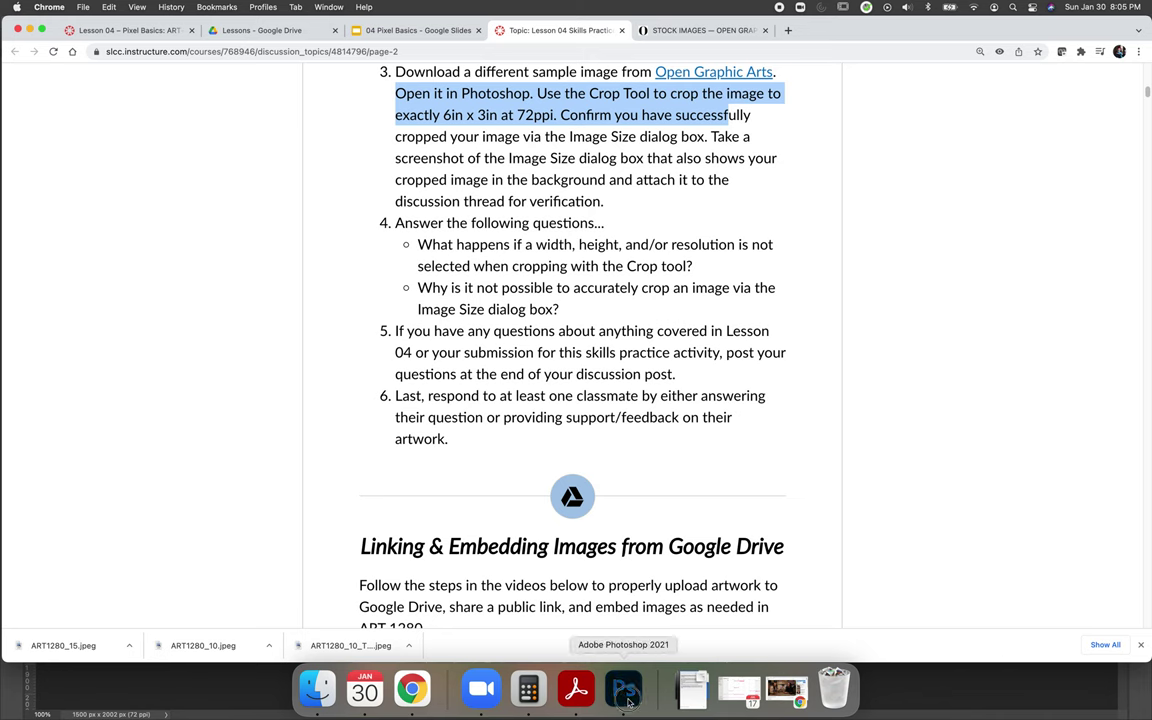
pyautogui.click(623, 688)
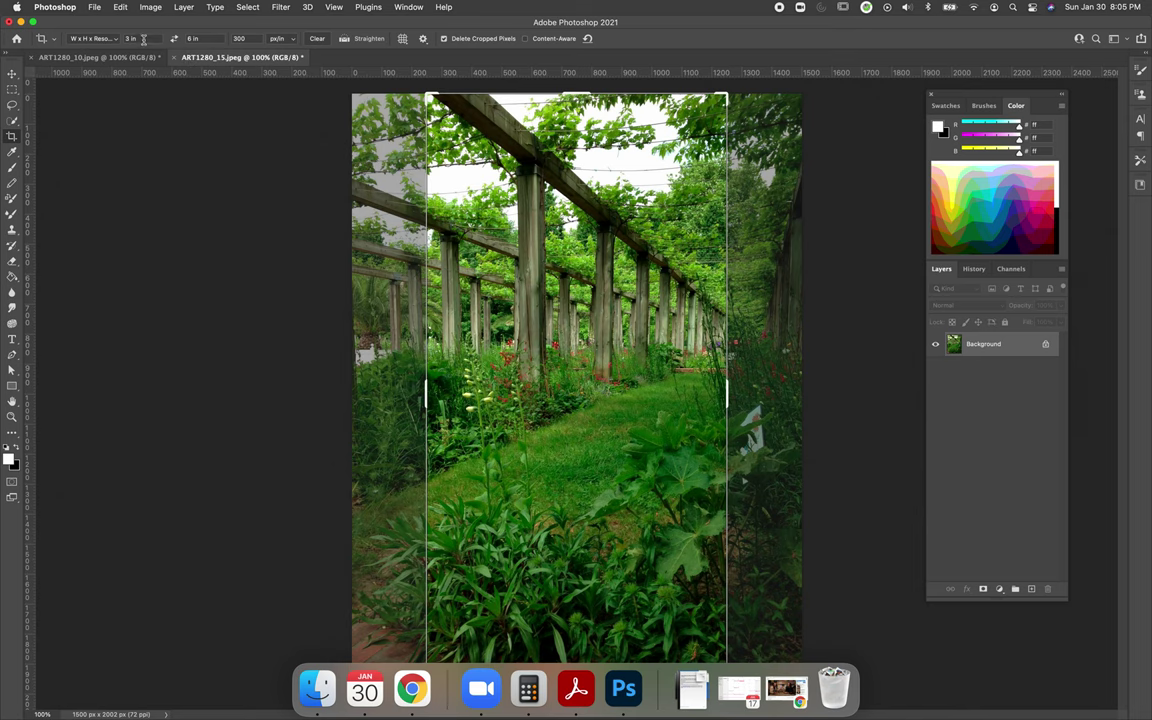
# Step: Clear the Crop tool's resolution field and commit the 3 x 6 in crop
pyautogui.click(221, 37)
pyautogui.press('BackSpace')
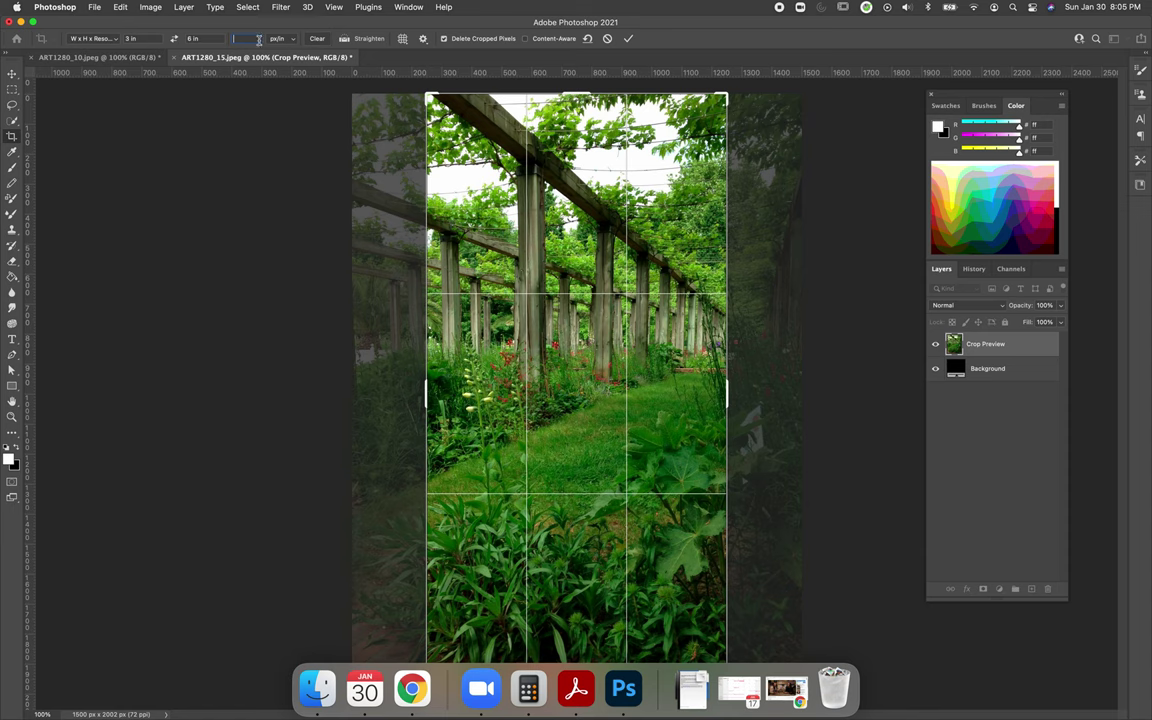
pyautogui.click(629, 40)
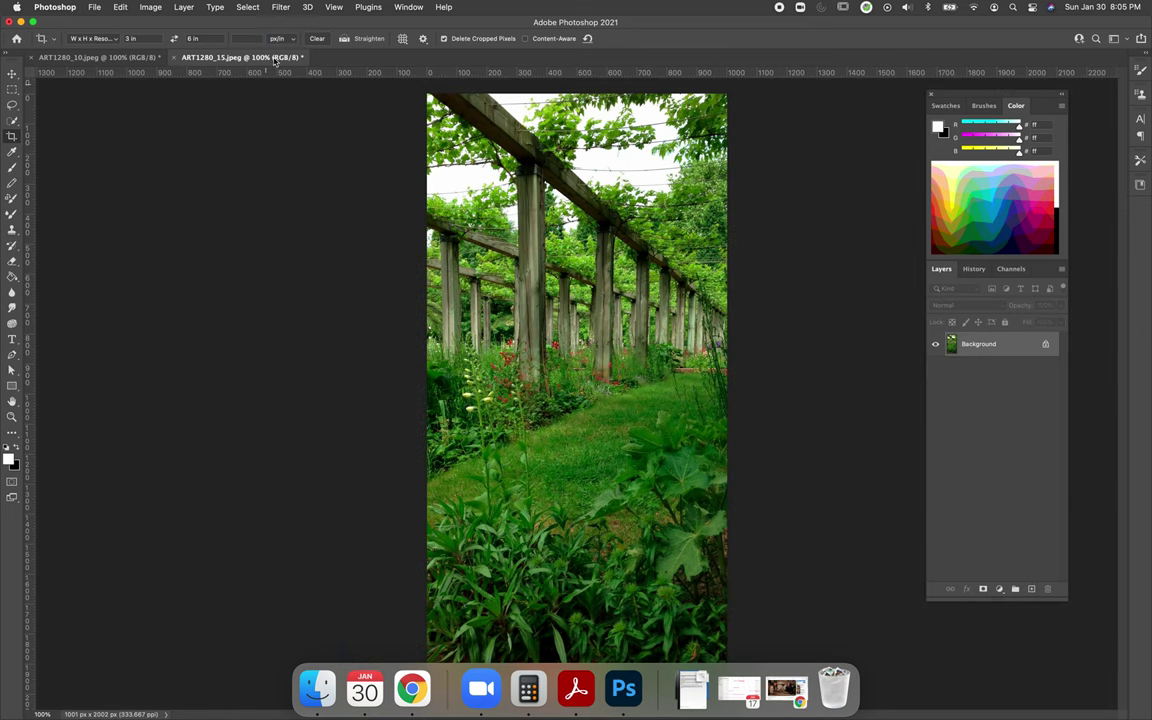
# Step: Verify in Image Size that the photo is 1001 x 2002 px at 333.667 ppi, then cancel
pyautogui.click(150, 7)
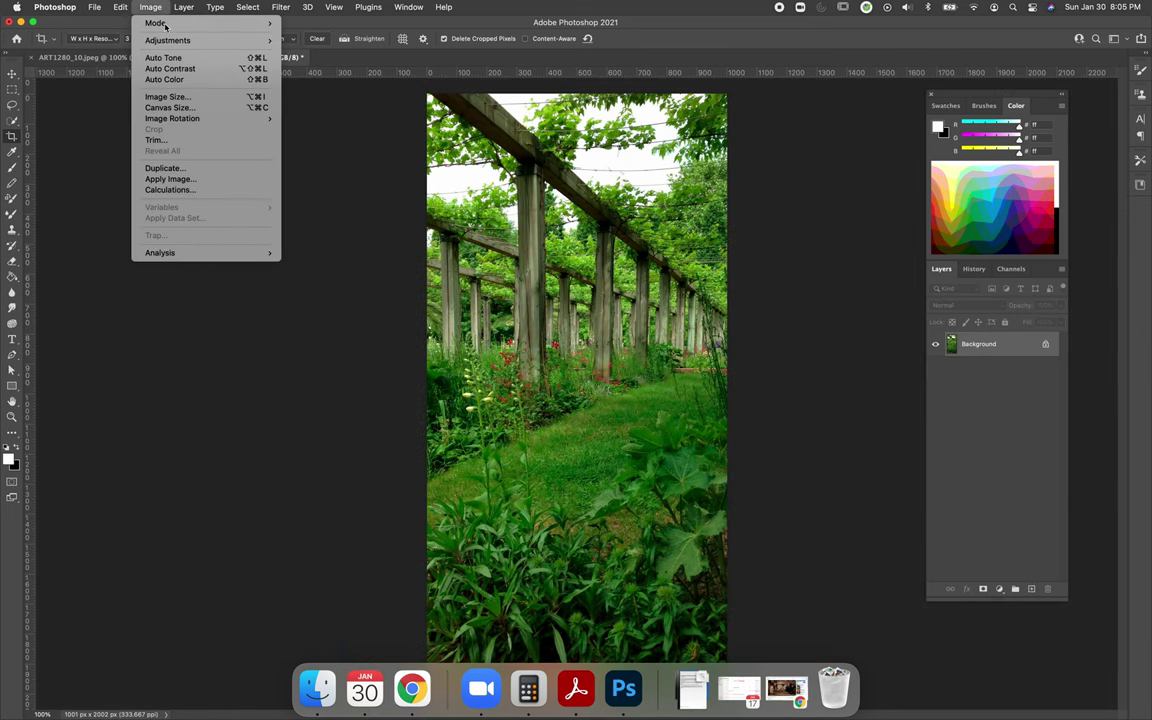
pyautogui.click(165, 90)
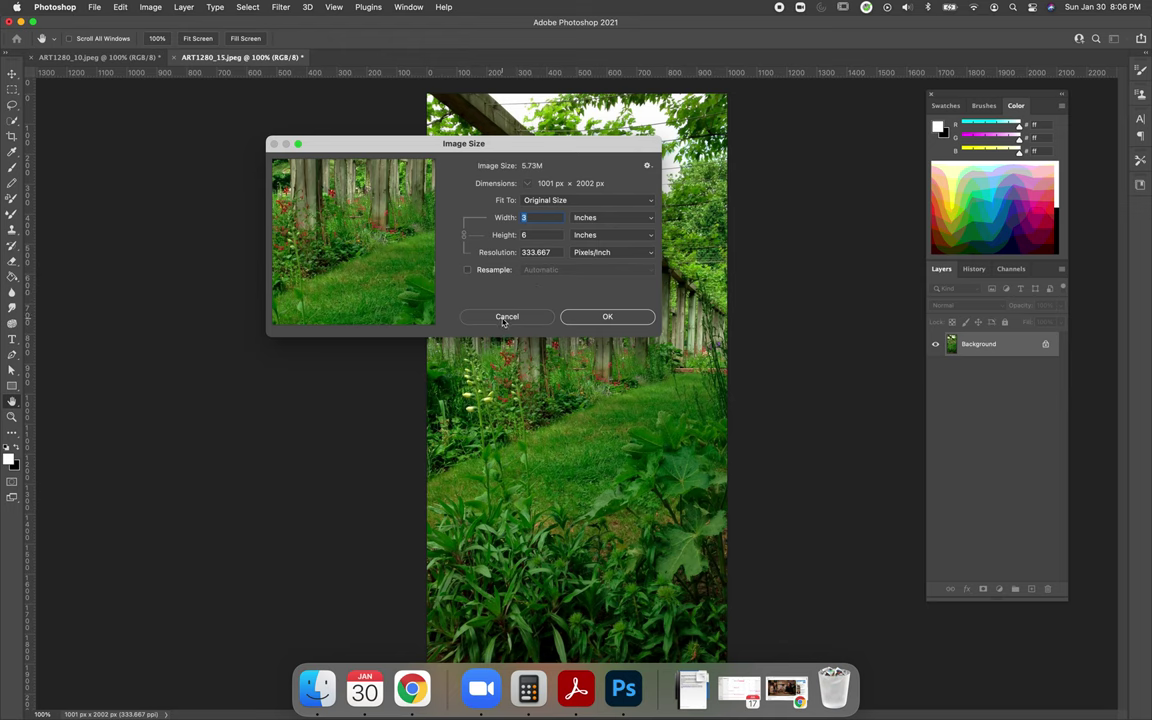
pyautogui.click(506, 317)
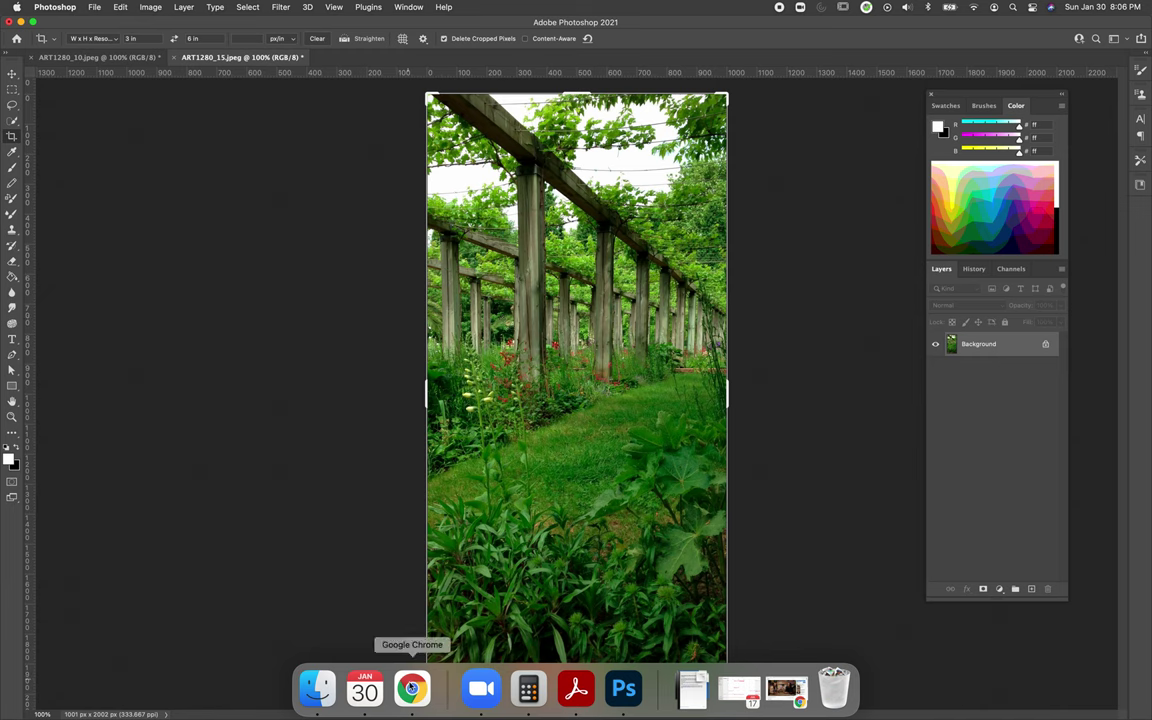
# Step: Reread the assignment questions on the course page in Chrome, then return to Photoshop
pyautogui.click(411, 688)
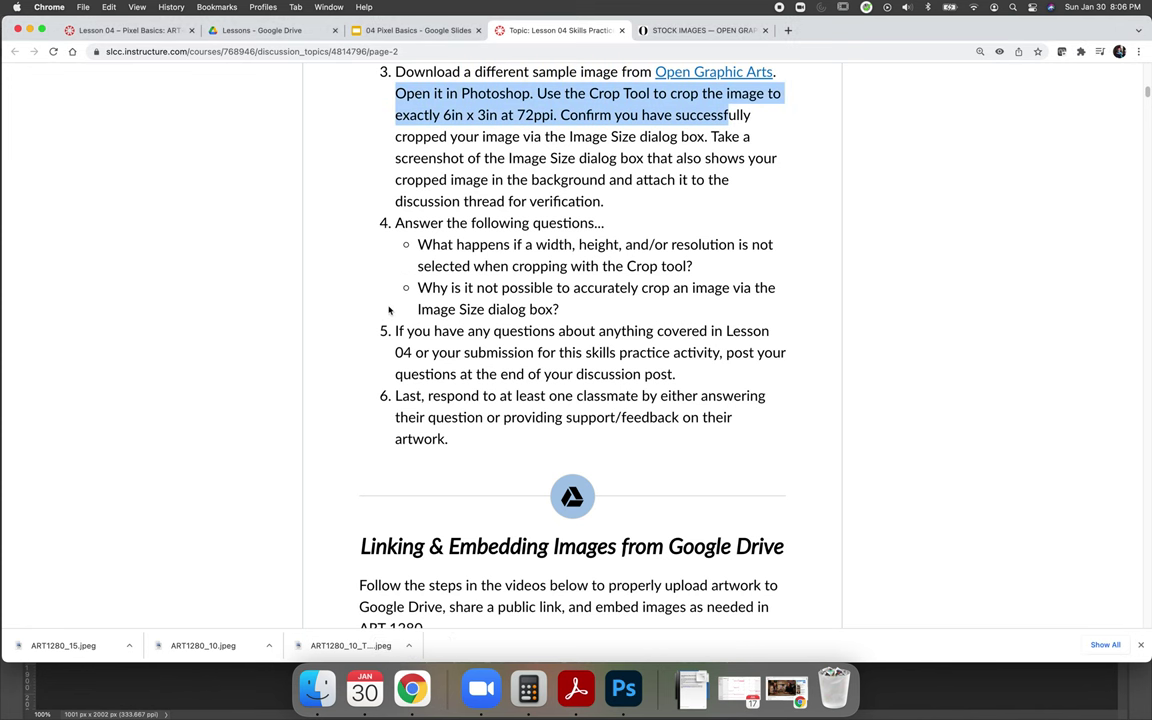
pyautogui.scroll(-2, 391, 309)
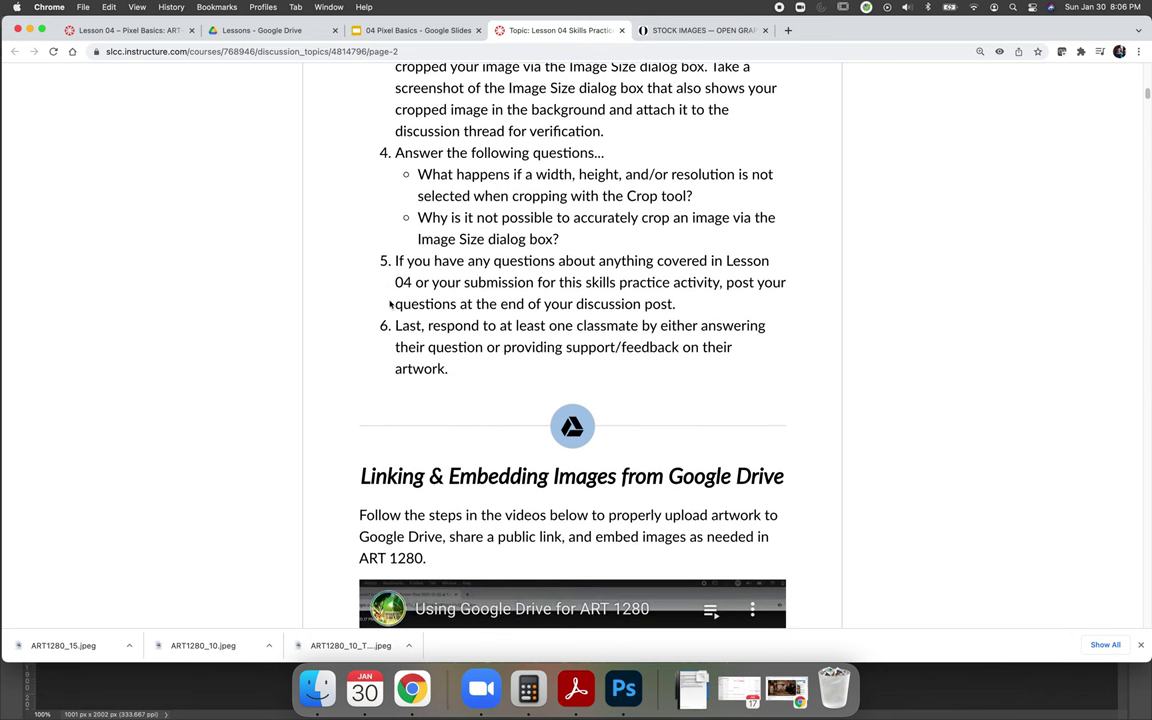
pyautogui.click(625, 690)
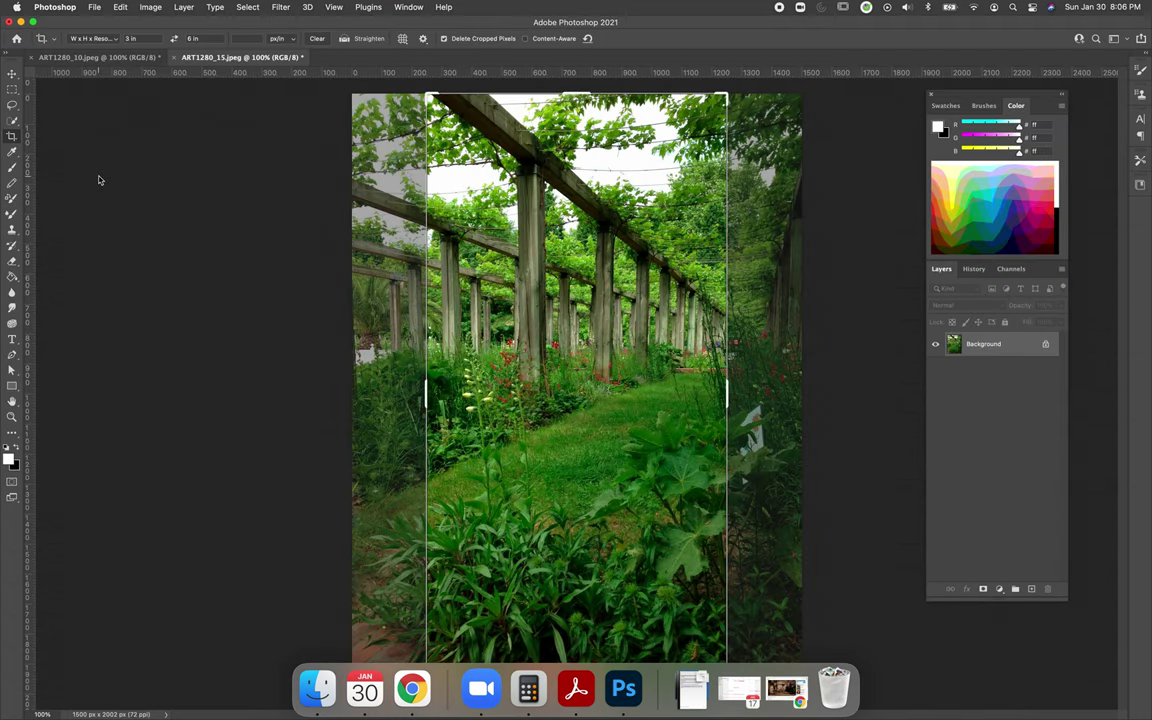
# Step: Set the crop resolution to 300 ppi and shrink and reposition the crop box over the pergola
pyautogui.click(243, 38)
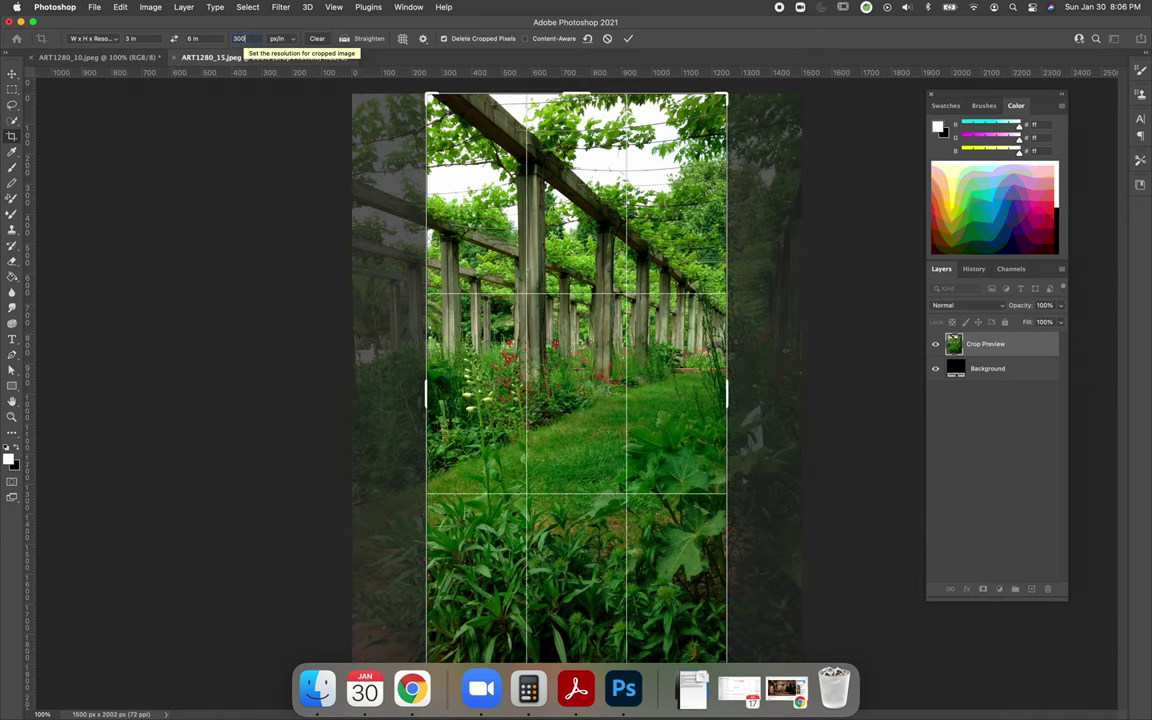
pyautogui.write('300')
pyautogui.moveTo(426, 94); pyautogui.dragTo(478, 152)
pyautogui.moveTo(580, 352); pyautogui.dragTo(470, 472)
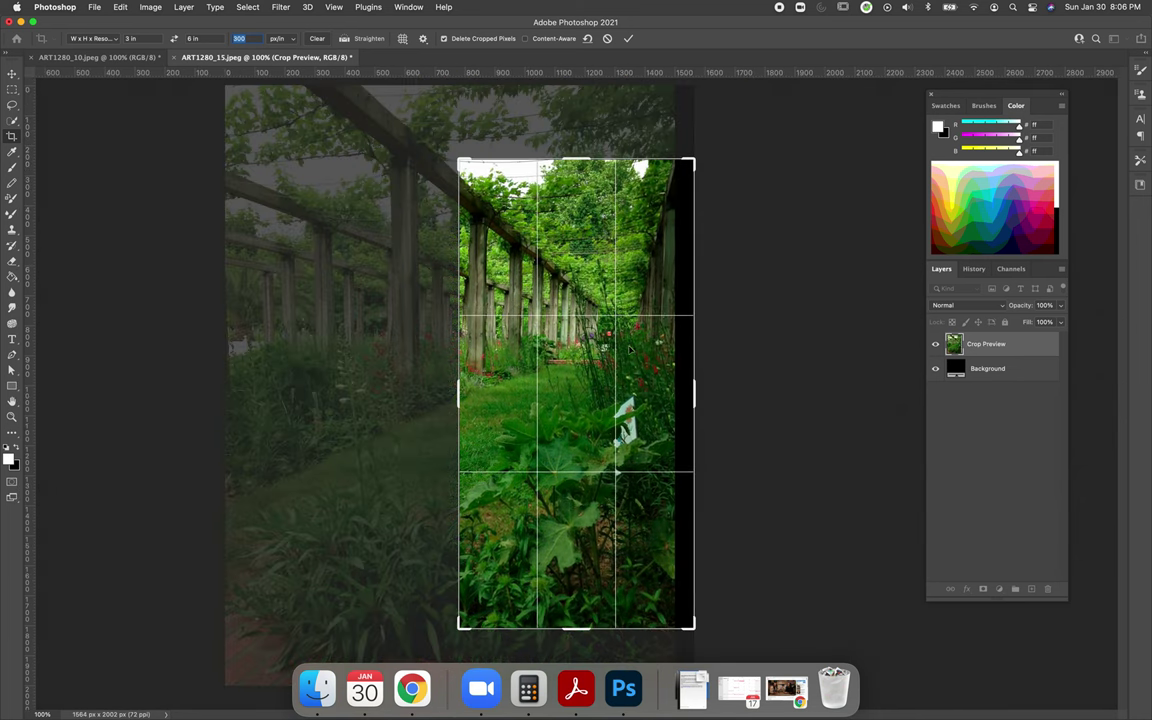
pyautogui.moveTo(578, 362); pyautogui.dragTo(605, 405)
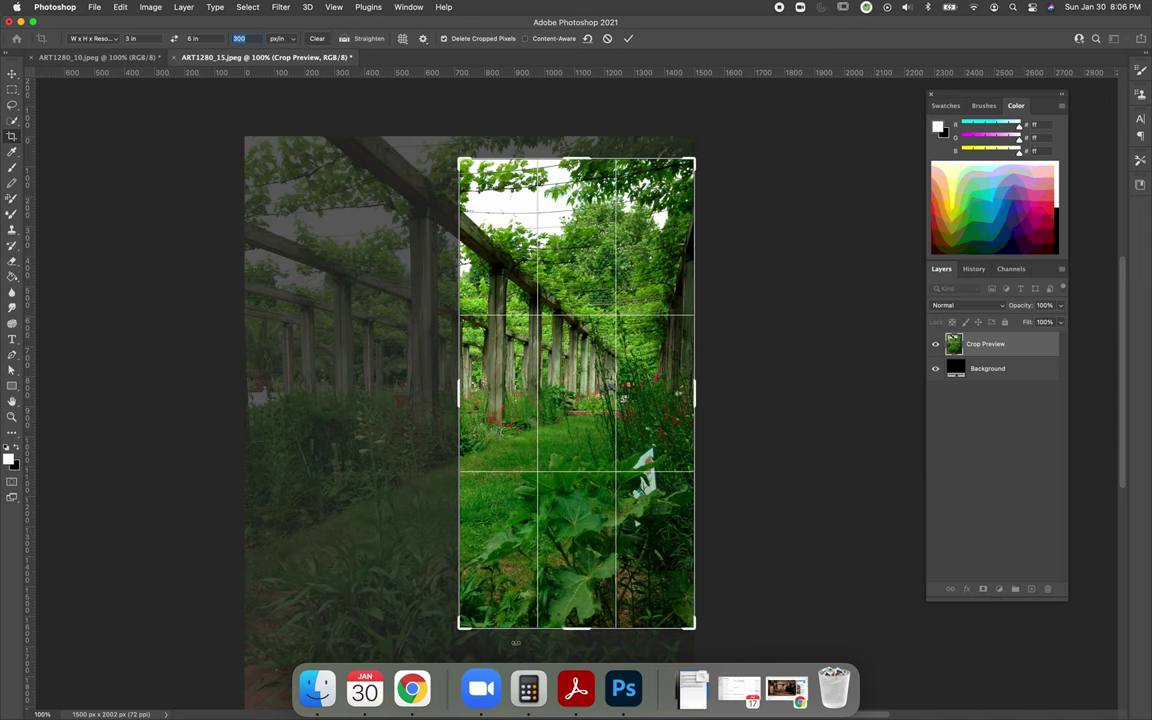
# Step: Apply the crop, then undo it to restore the 1500 x 2002 px photo
pyautogui.click(628, 40)
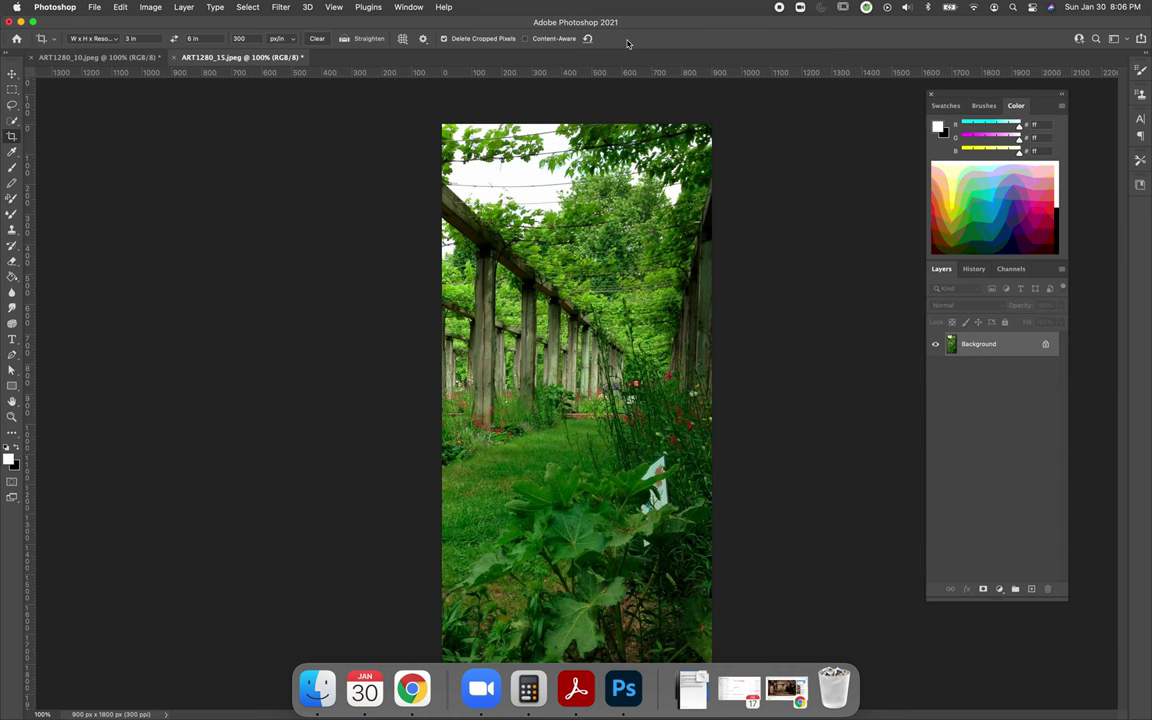
pyautogui.press('super+z')
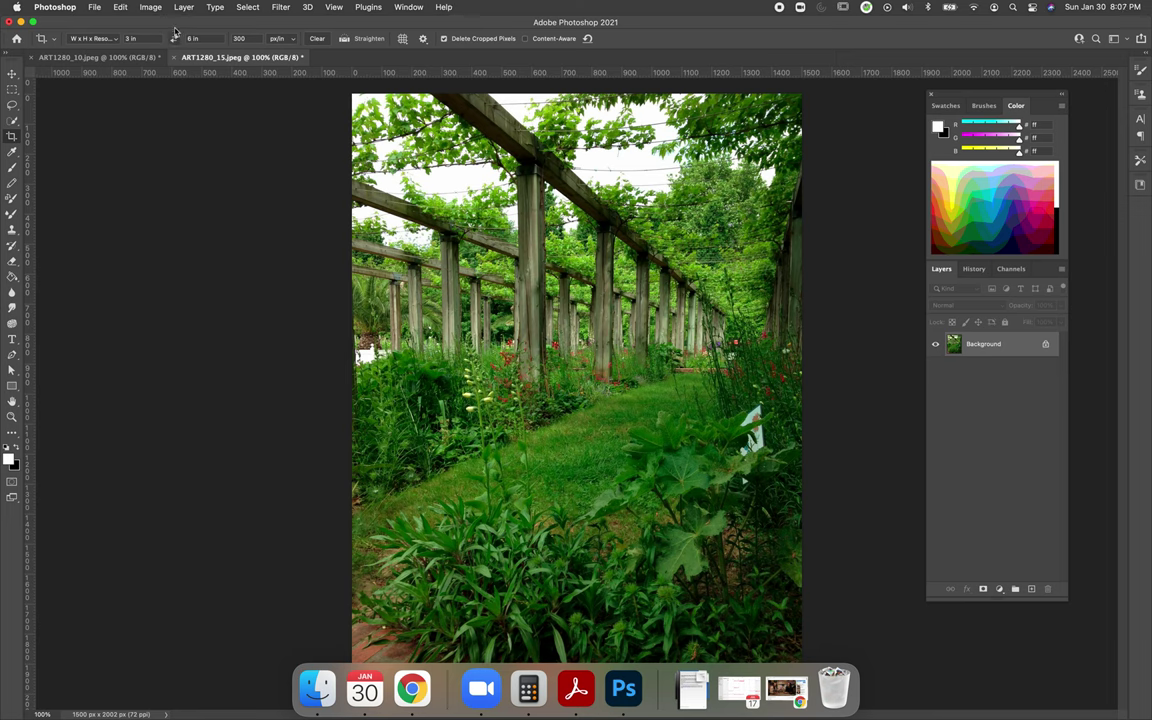
pyautogui.click(150, 7)
pyautogui.click(166, 96)
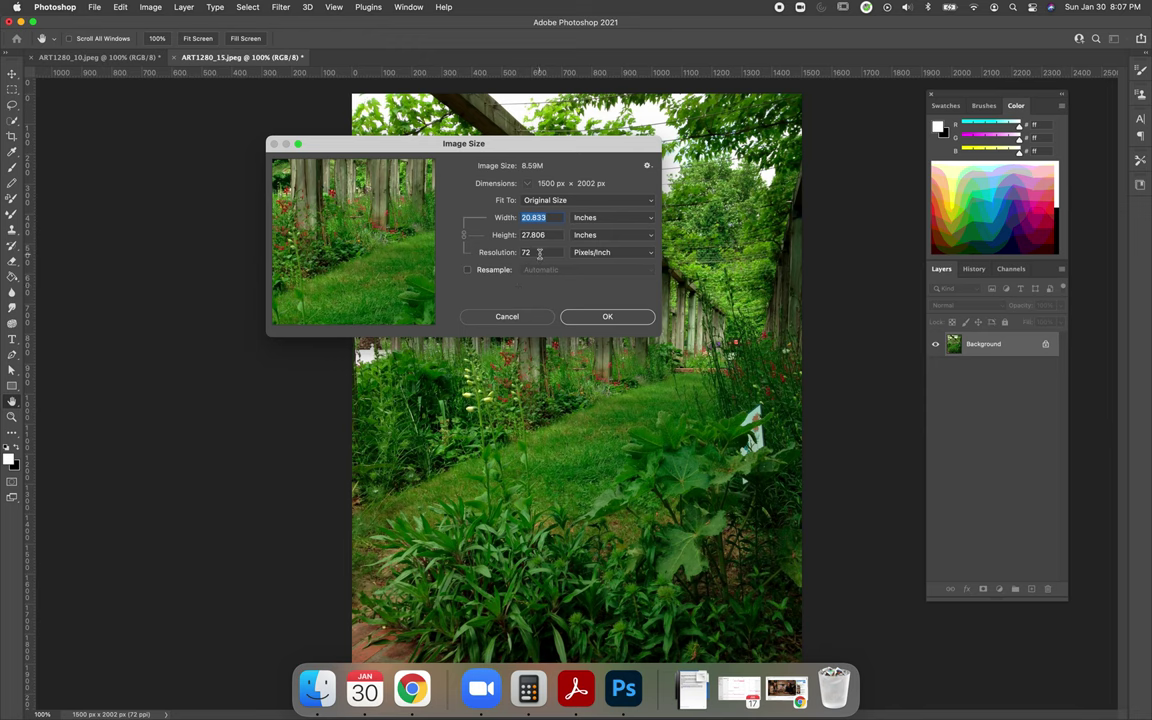
pyautogui.click(507, 252)
pyautogui.write('300')
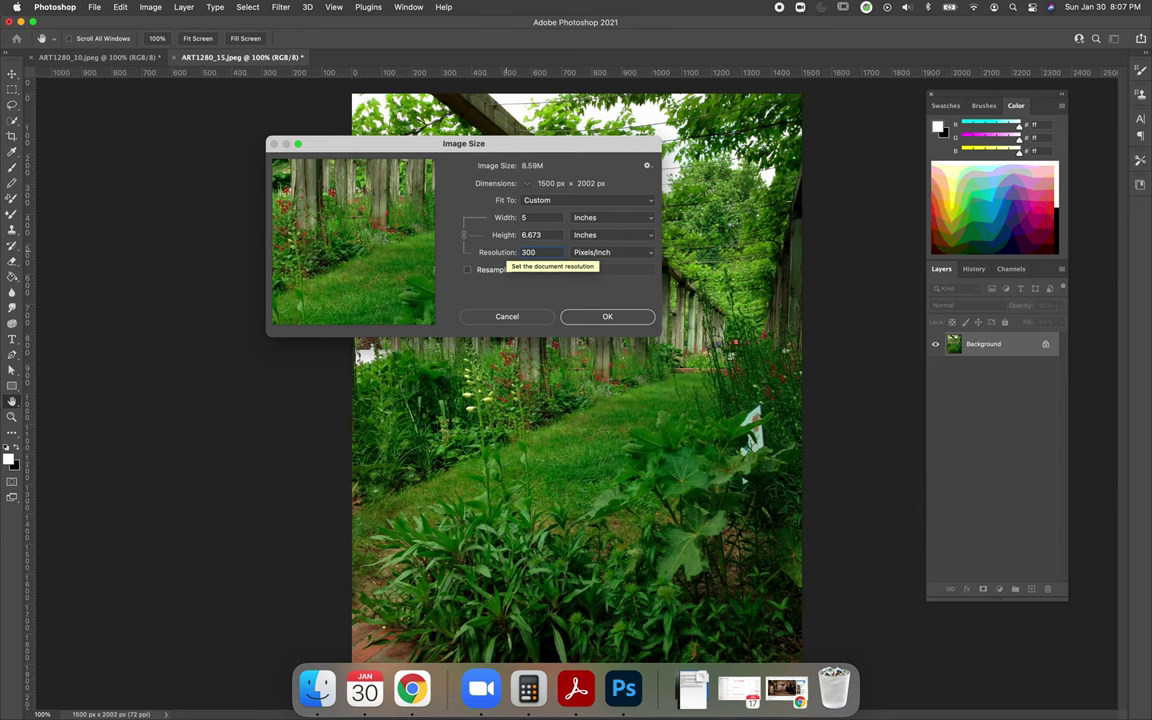
pyautogui.click(507, 218)
pyautogui.write('3')
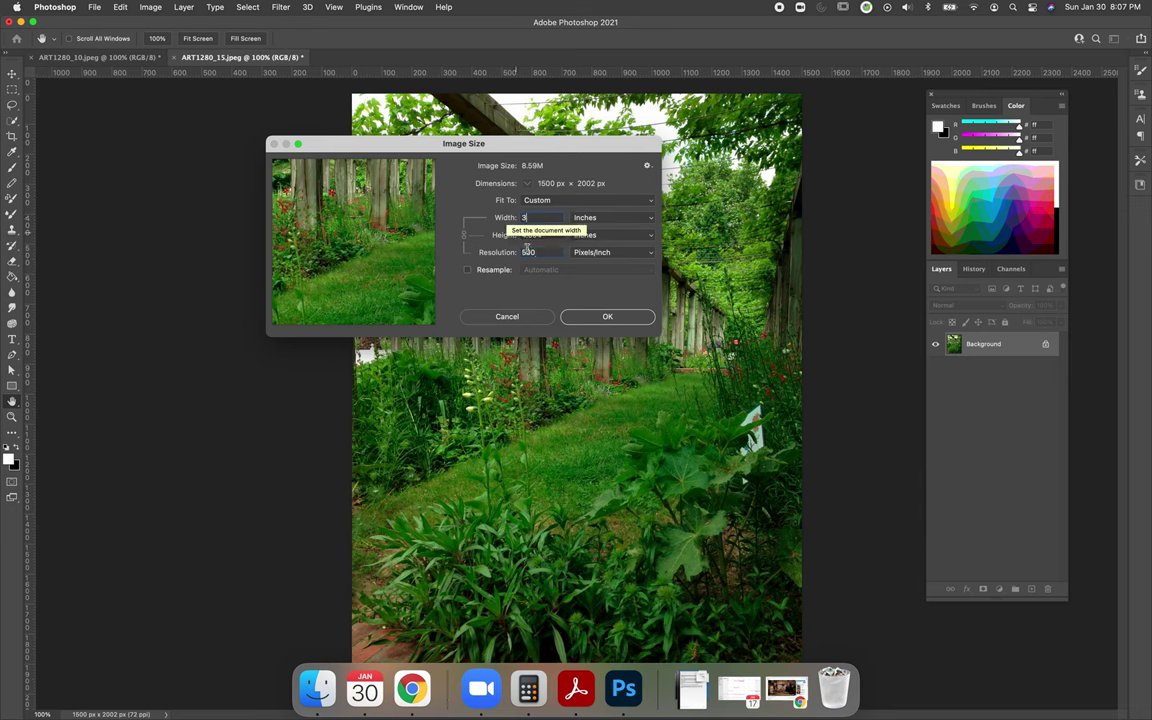
pyautogui.click(527, 252)
pyautogui.click(551, 237)
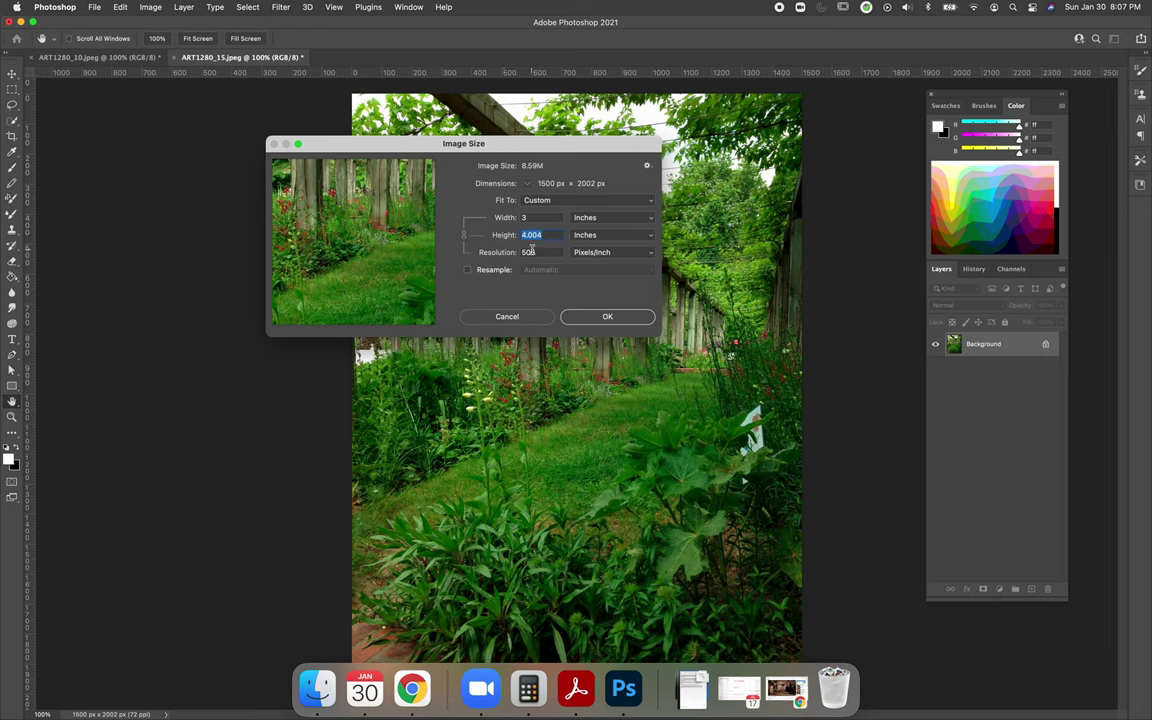
pyautogui.press('Tab')
pyautogui.write('300')
pyautogui.press('Return')
pyautogui.press('c')
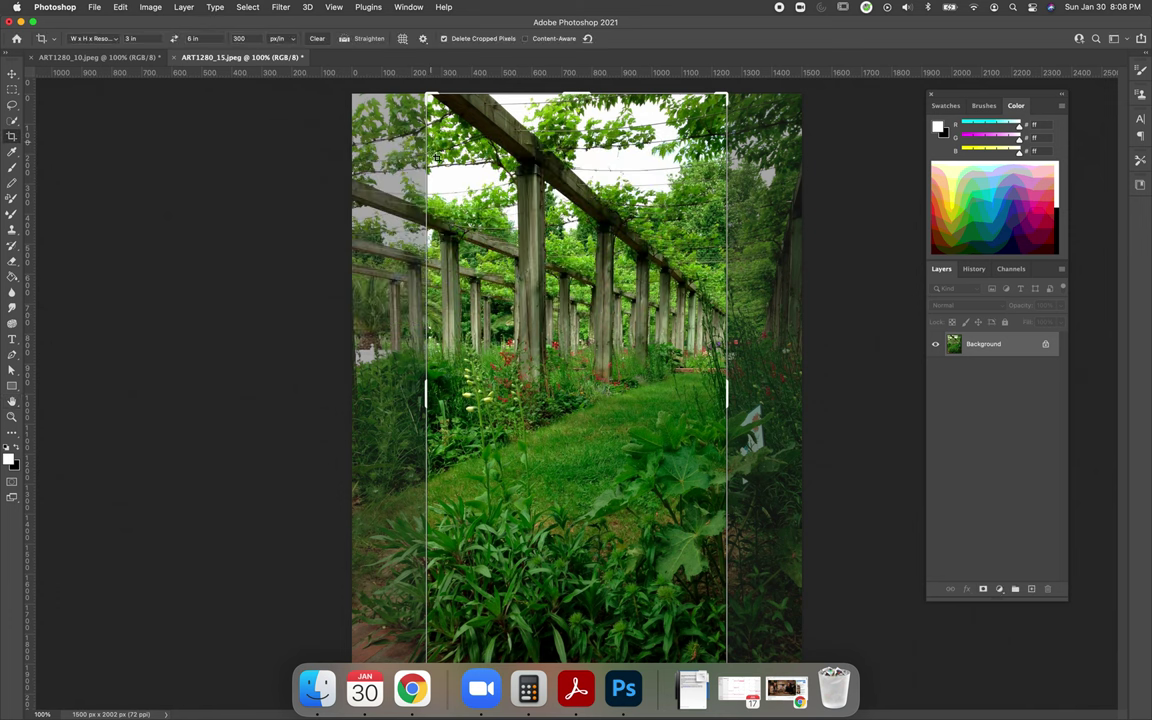
# Step: Narrow the crop box from its top-left corner and shift the photo down-left to frame the walkway
pyautogui.moveTo(427, 96); pyautogui.dragTo(472, 143)
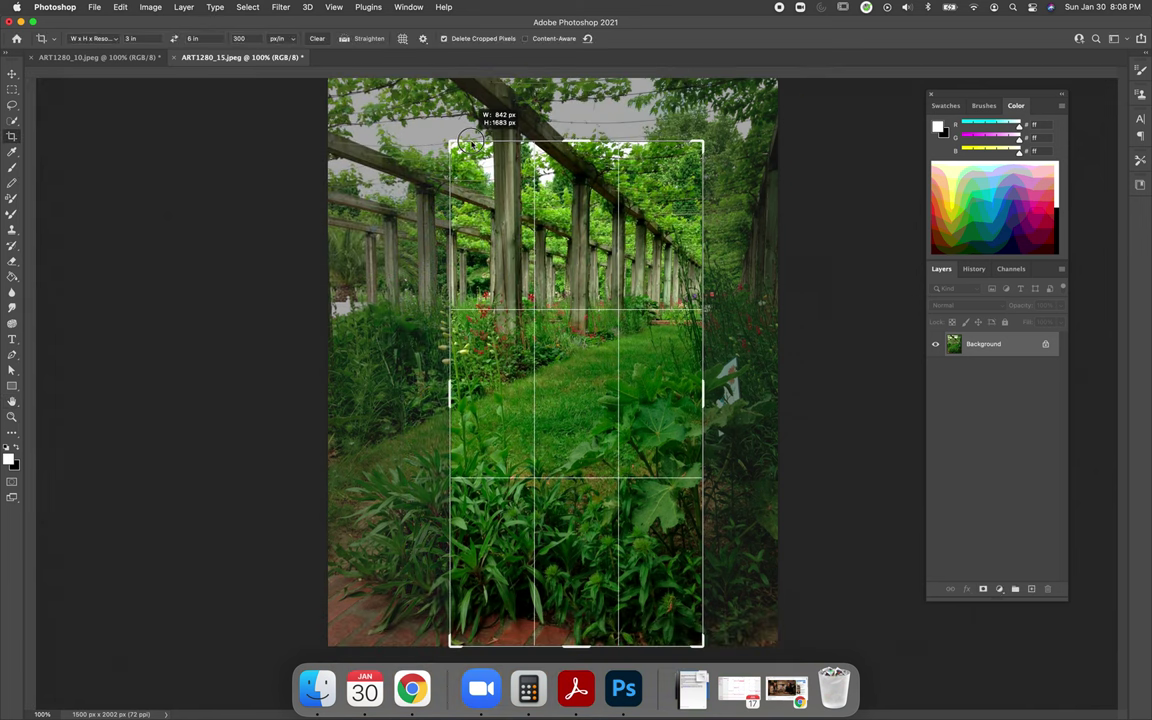
pyautogui.moveTo(585, 425); pyautogui.dragTo(504, 506)
pyautogui.moveTo(510, 503); pyautogui.dragTo(510, 503)
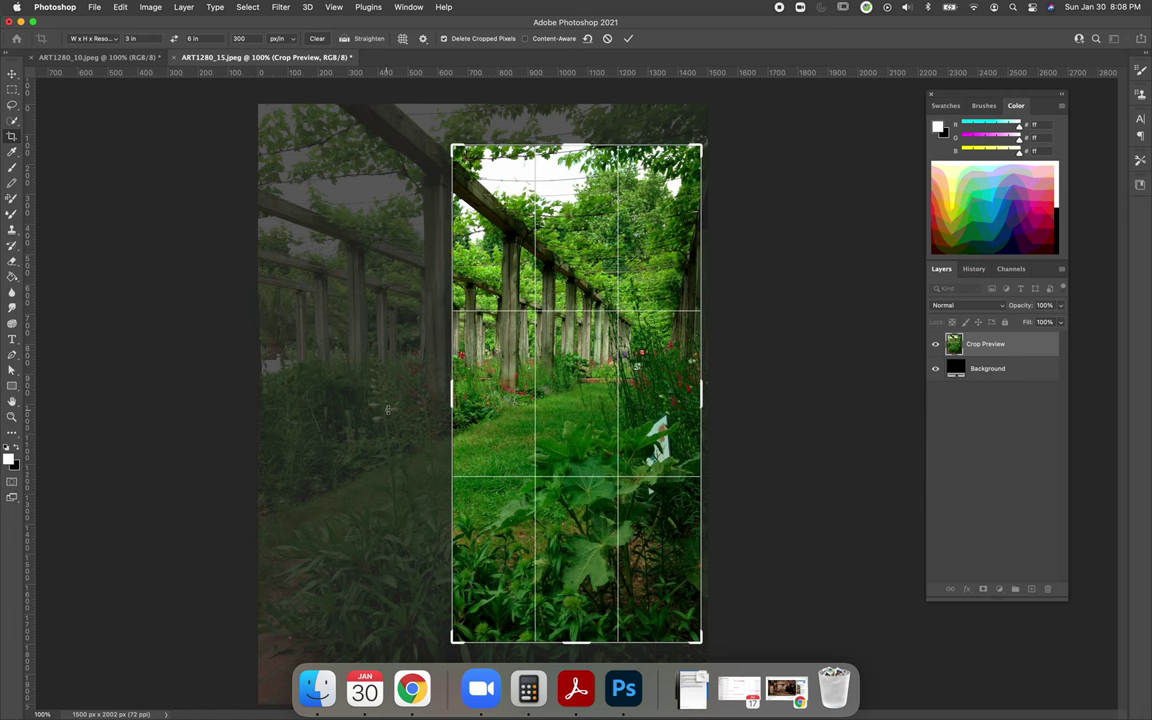
# Step: Bring the Chrome course discussion page with the assignment steps to the front
pyautogui.click(412, 688)
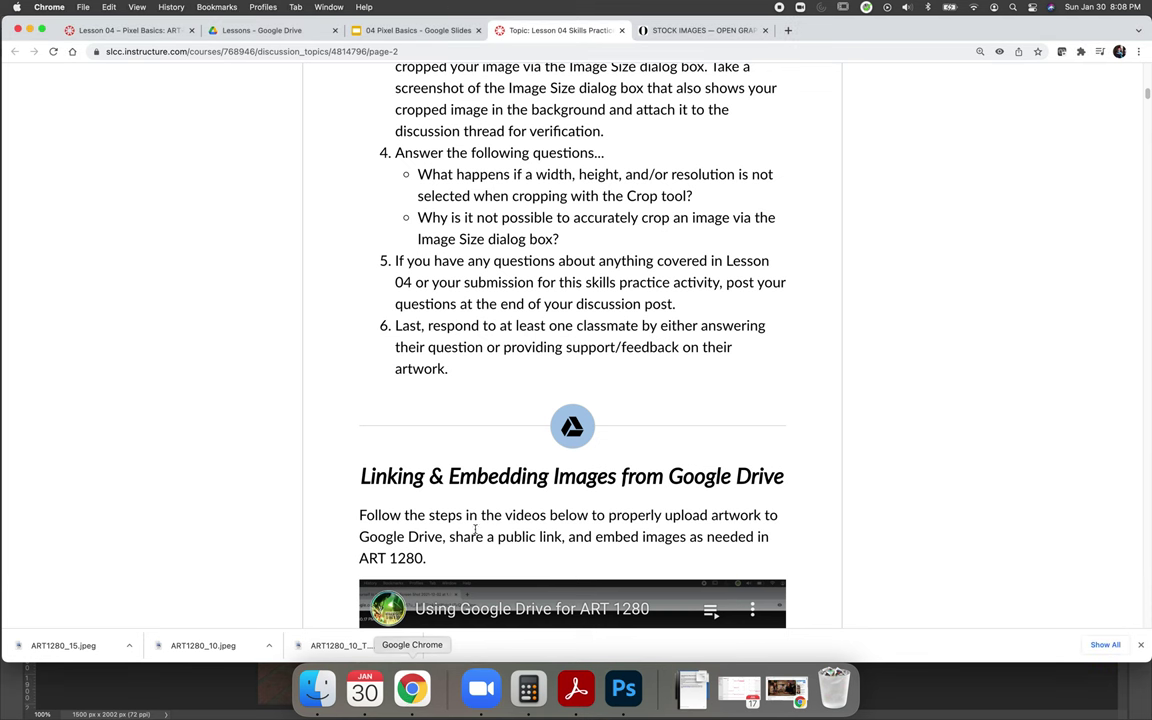